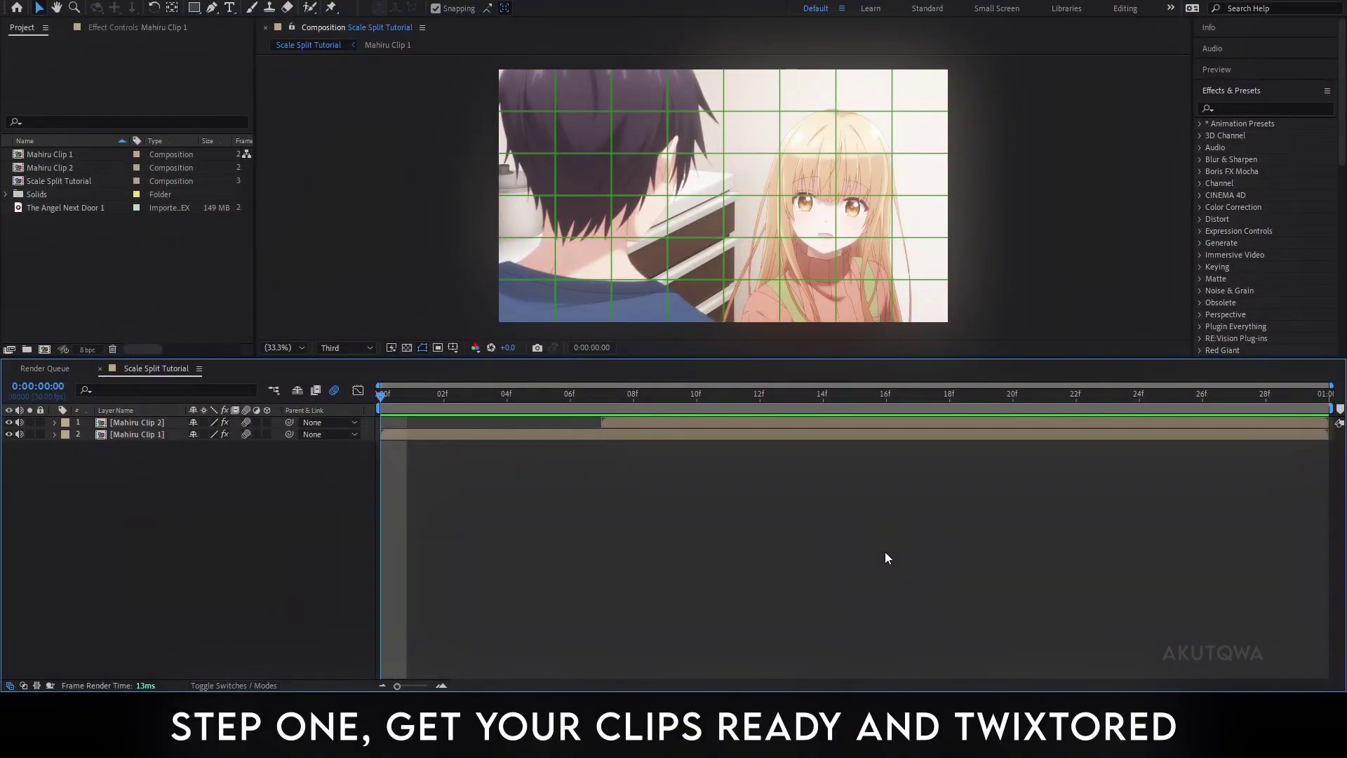
Preview the two clips and park the playhead at frame 7, where the close-up starts
key(space)
click(659, 412)
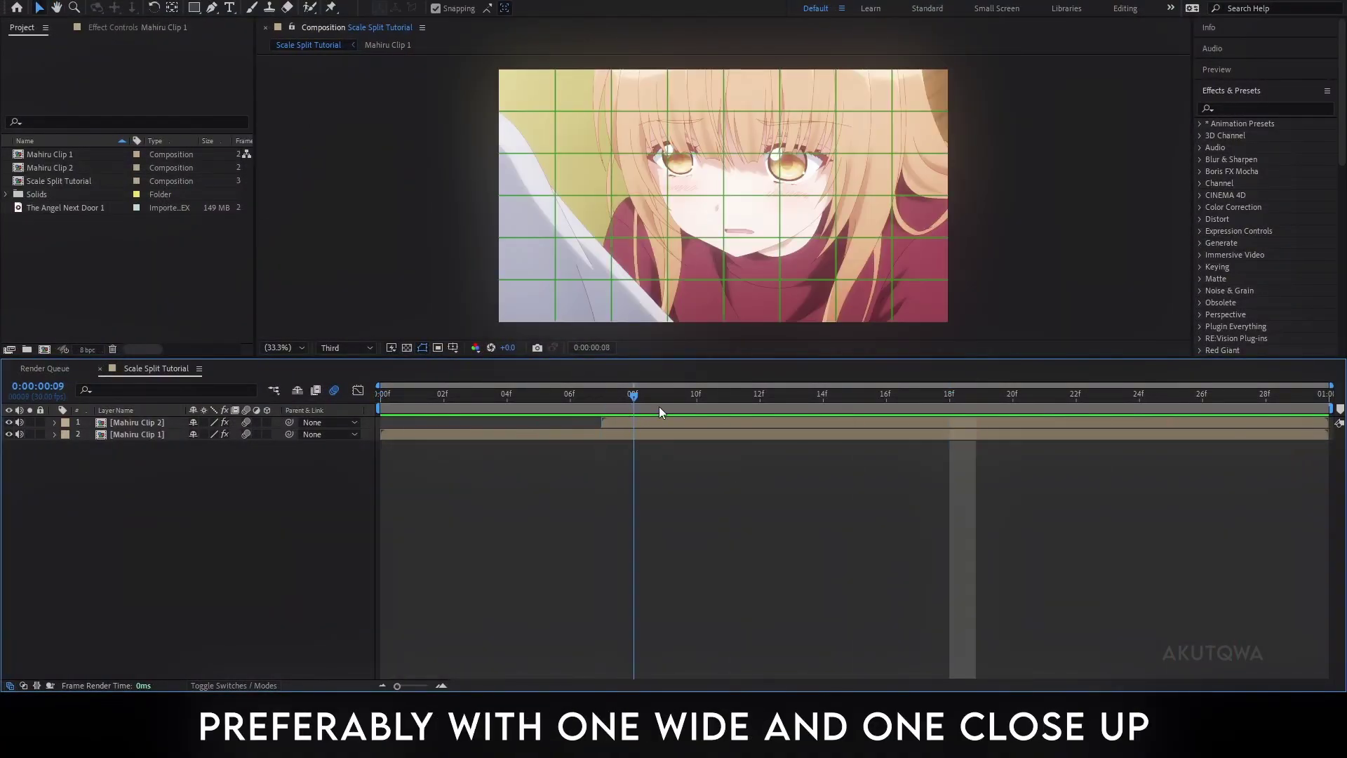
drag(557, 413, 610, 401)
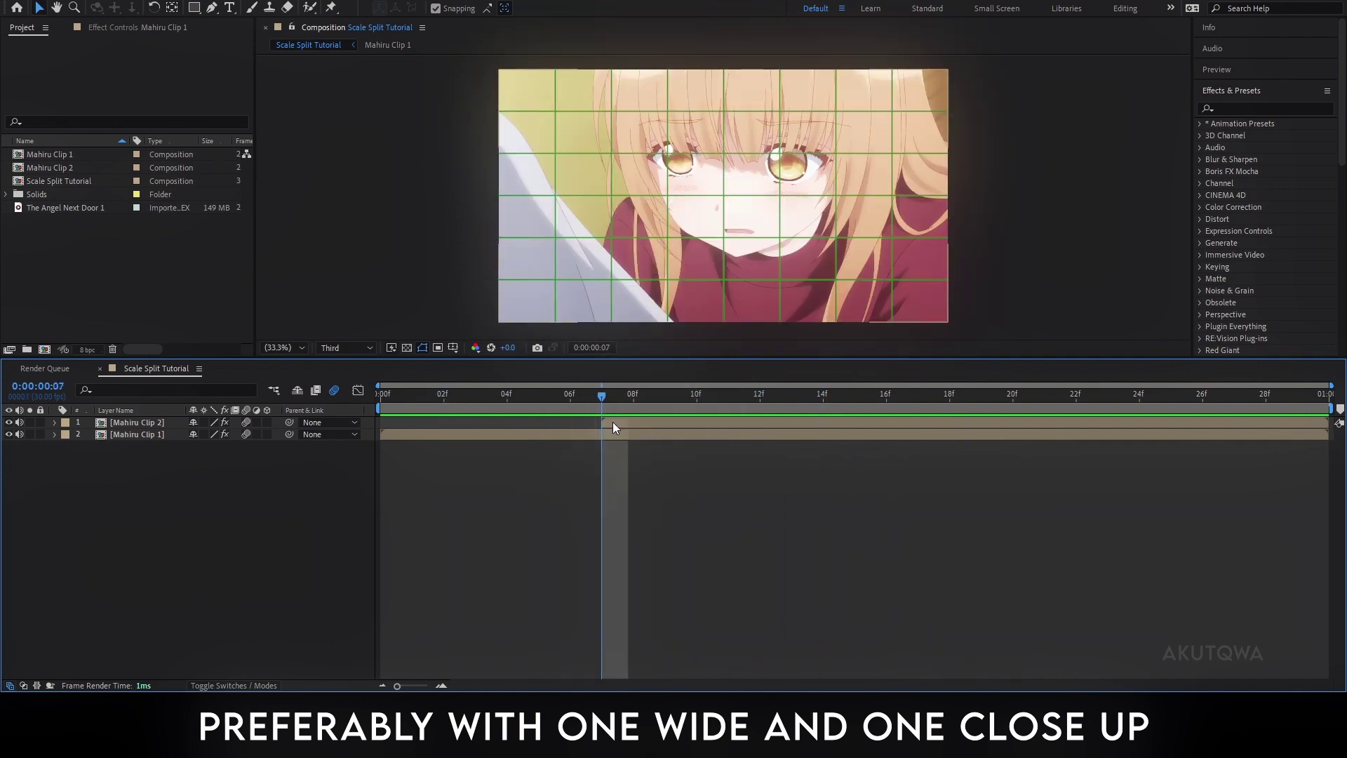
Flip Mahiru Clip 2 horizontally with Transform > Flip Horizontal
right_click(612, 425)
click(625, 474)
right_click(620, 422)
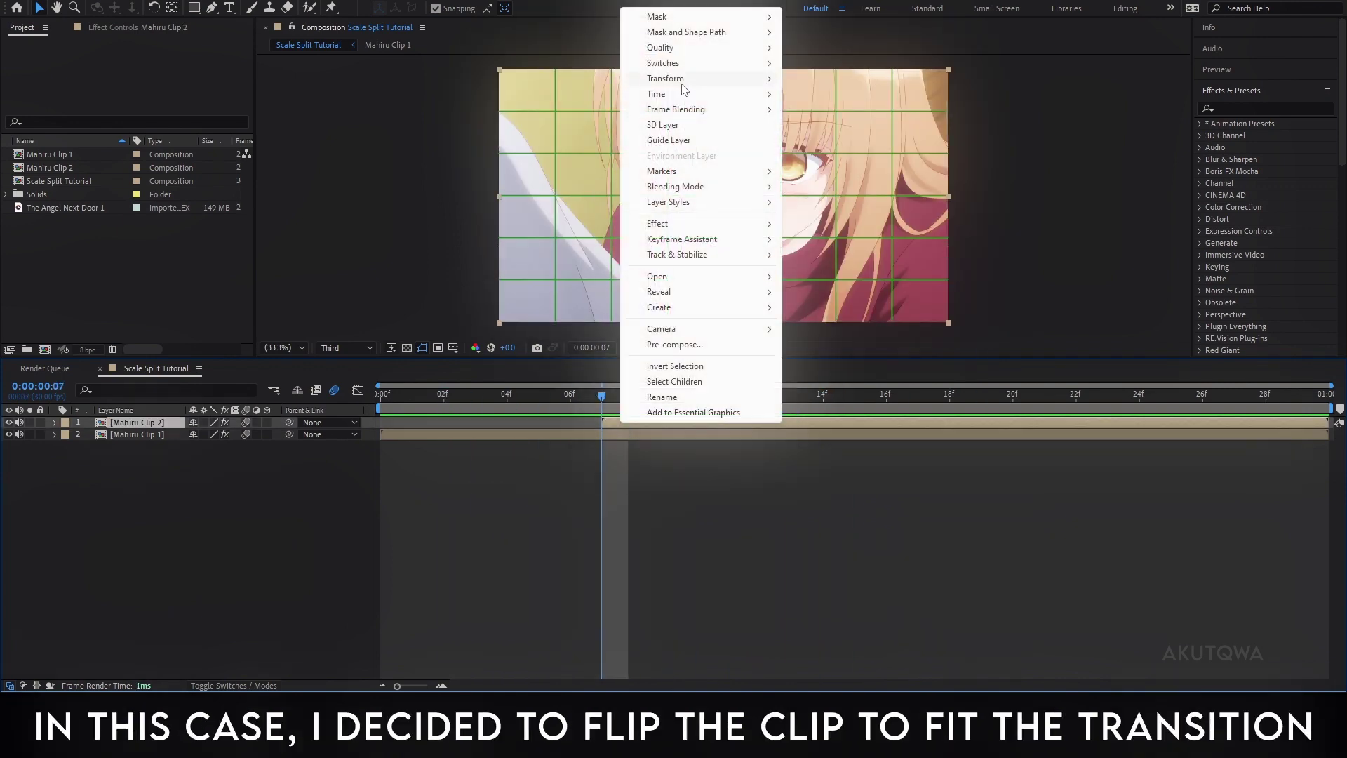
mouse_move(680, 86)
click(875, 199)
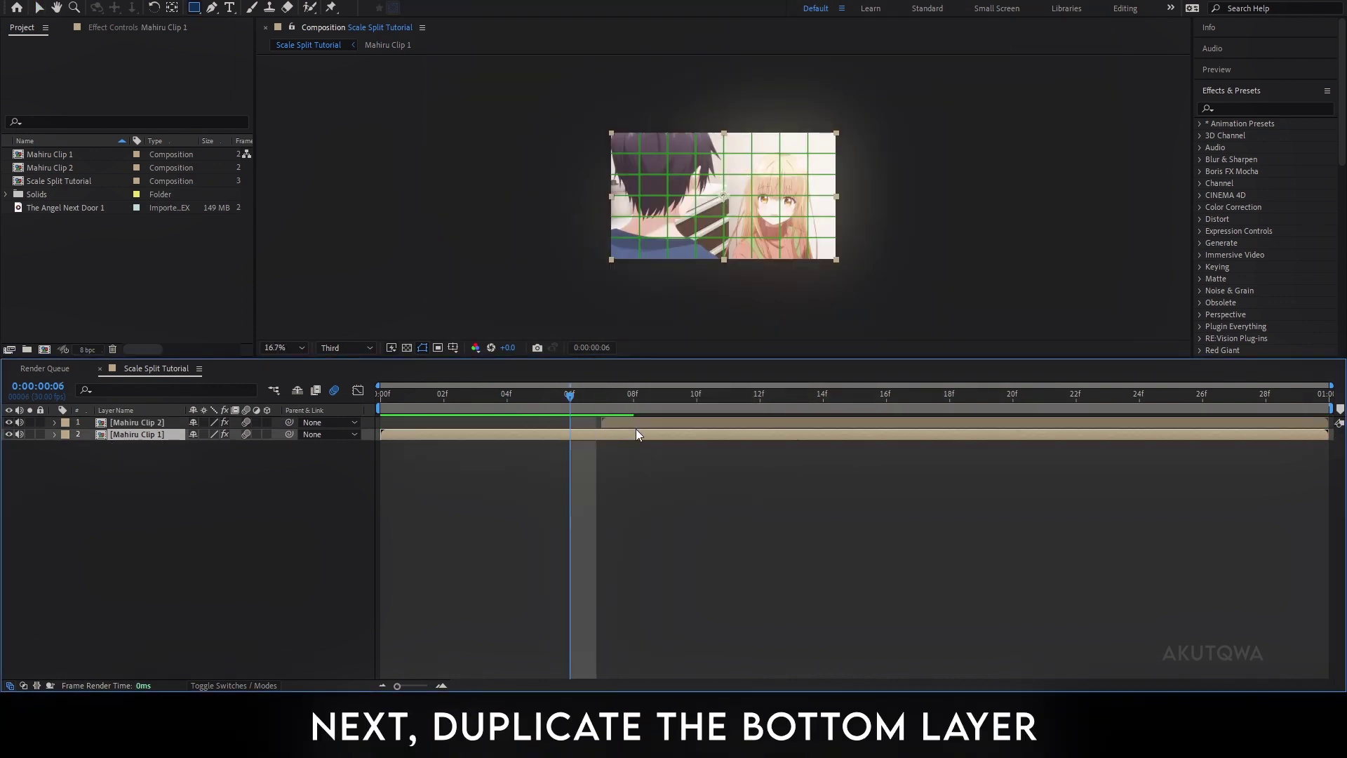
Duplicate Mahiru Clip 1 and draw a rectangle Mask 1 over the left half of layer 2
key(ctrl+d)
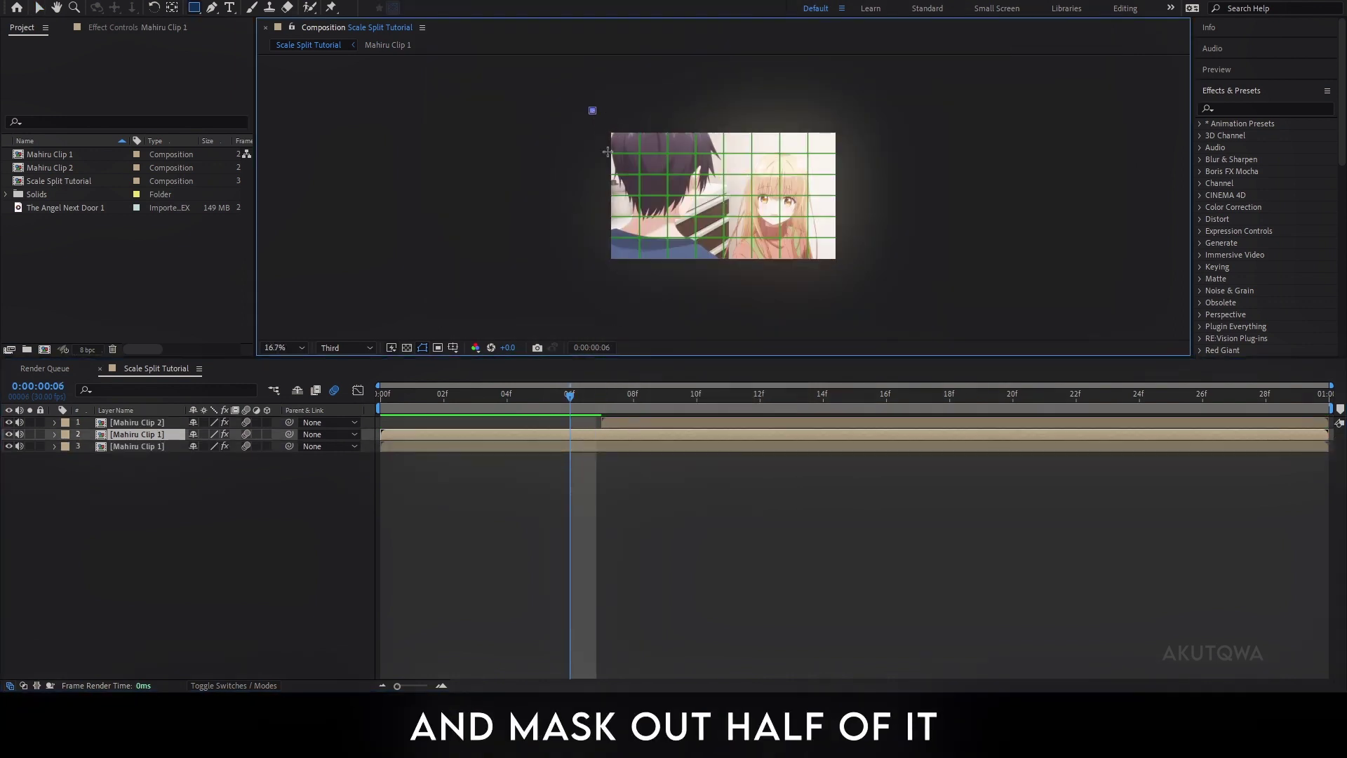
drag(593, 111, 704, 283)
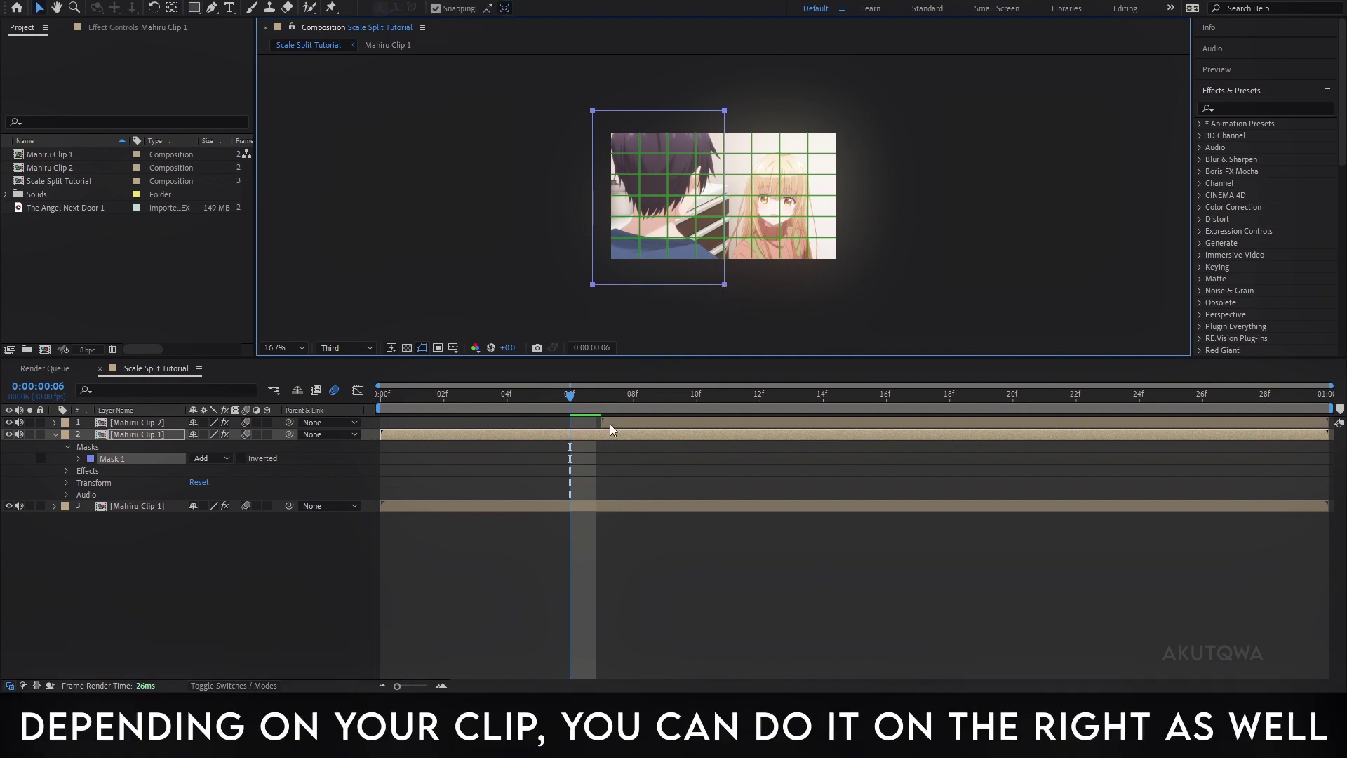
click(115, 460)
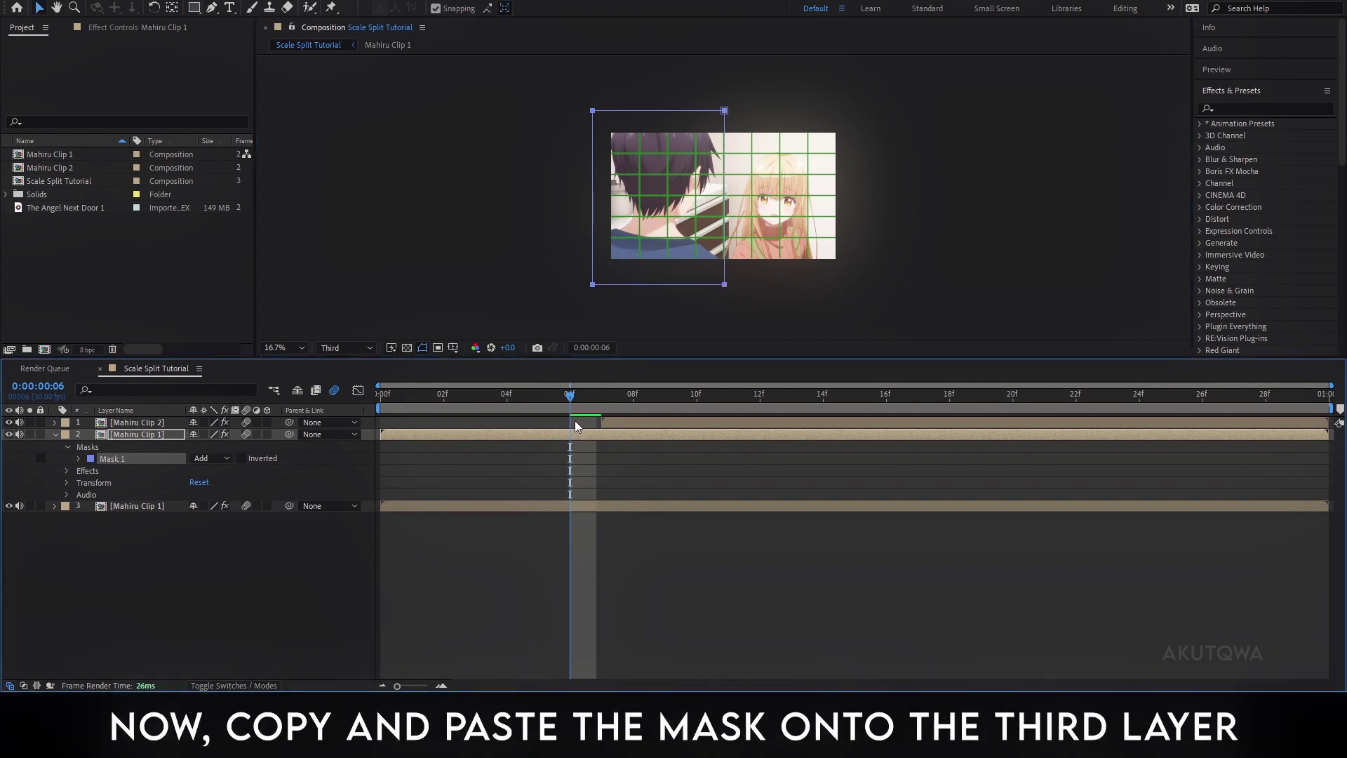
Copy layer 2's Mask 1, then slide Mahiru Clip 2 left to Position 502.0, 540.0 at frame 7
key(Page_Down)
click(625, 419)
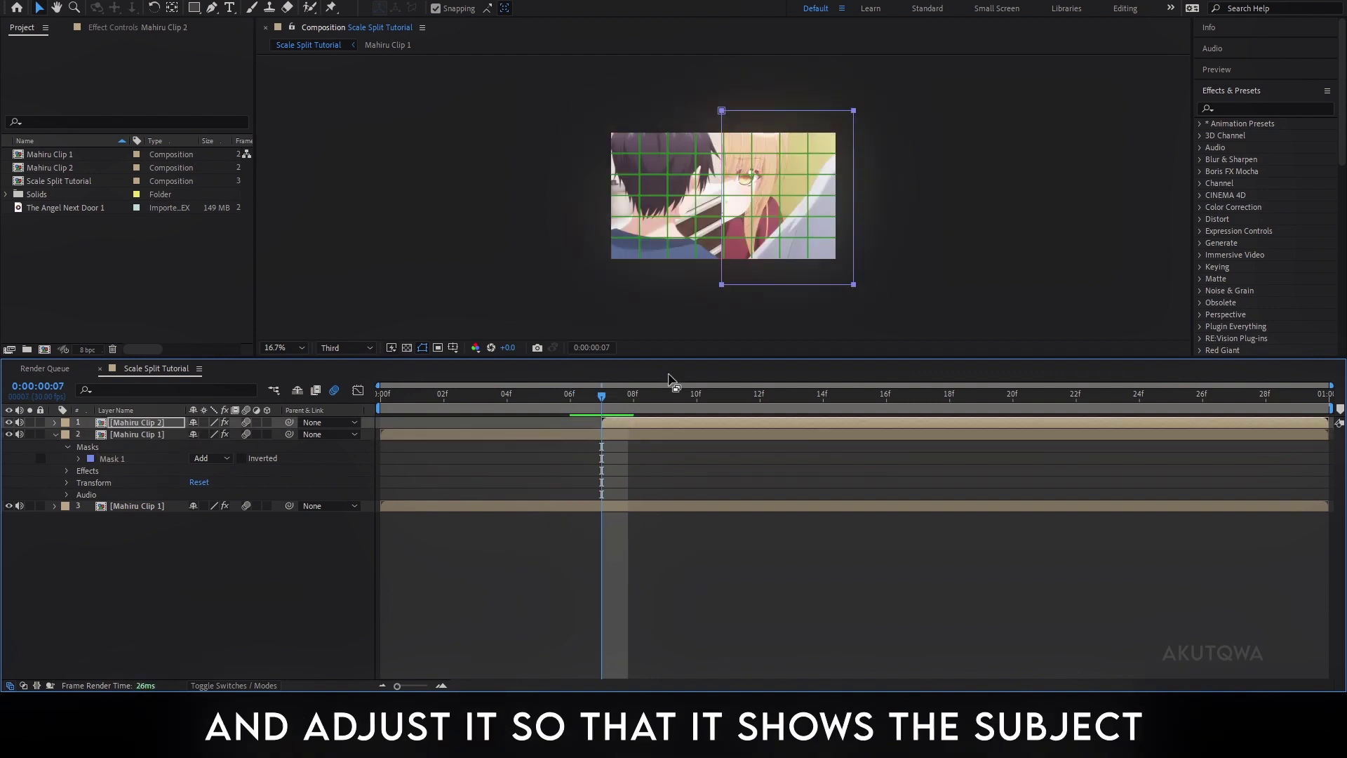
drag(722, 285, 655, 284)
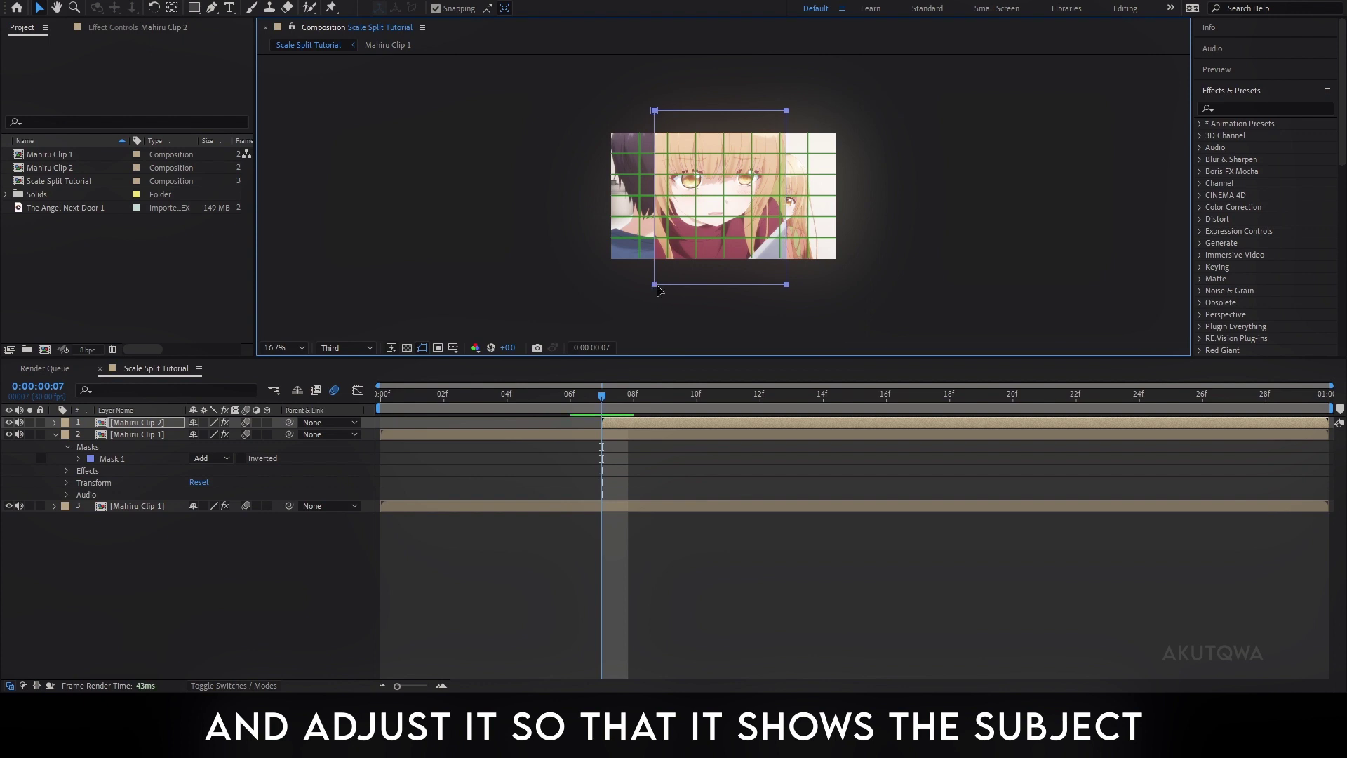
key(p)
mouse_move(209, 438)
mouse_down()
mouse_move(58, 446)
mouse_move(127, 446)
mouse_up()
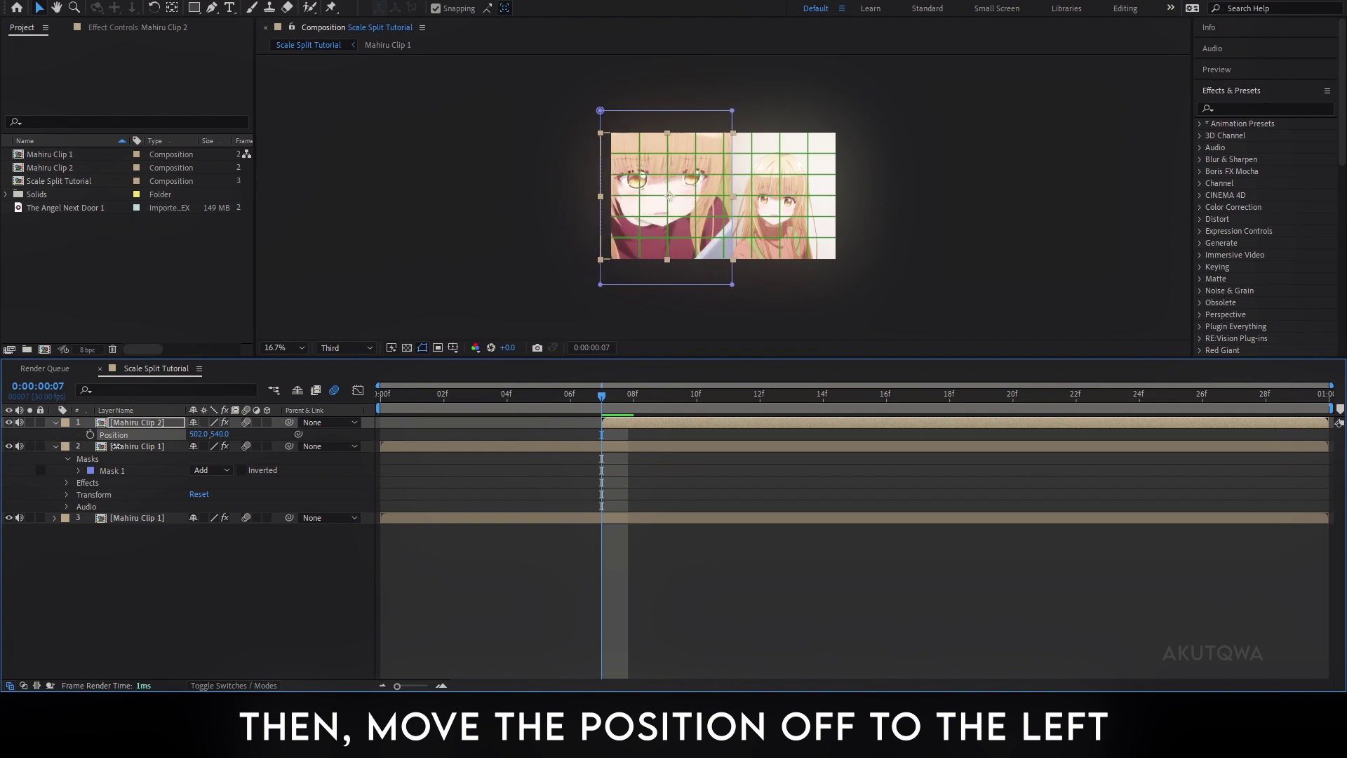
Paste Mask 1 onto Mahiru Clip 2, undo a stray corner edit, and zoom the viewer to 33.3%
key(ctrl+v)
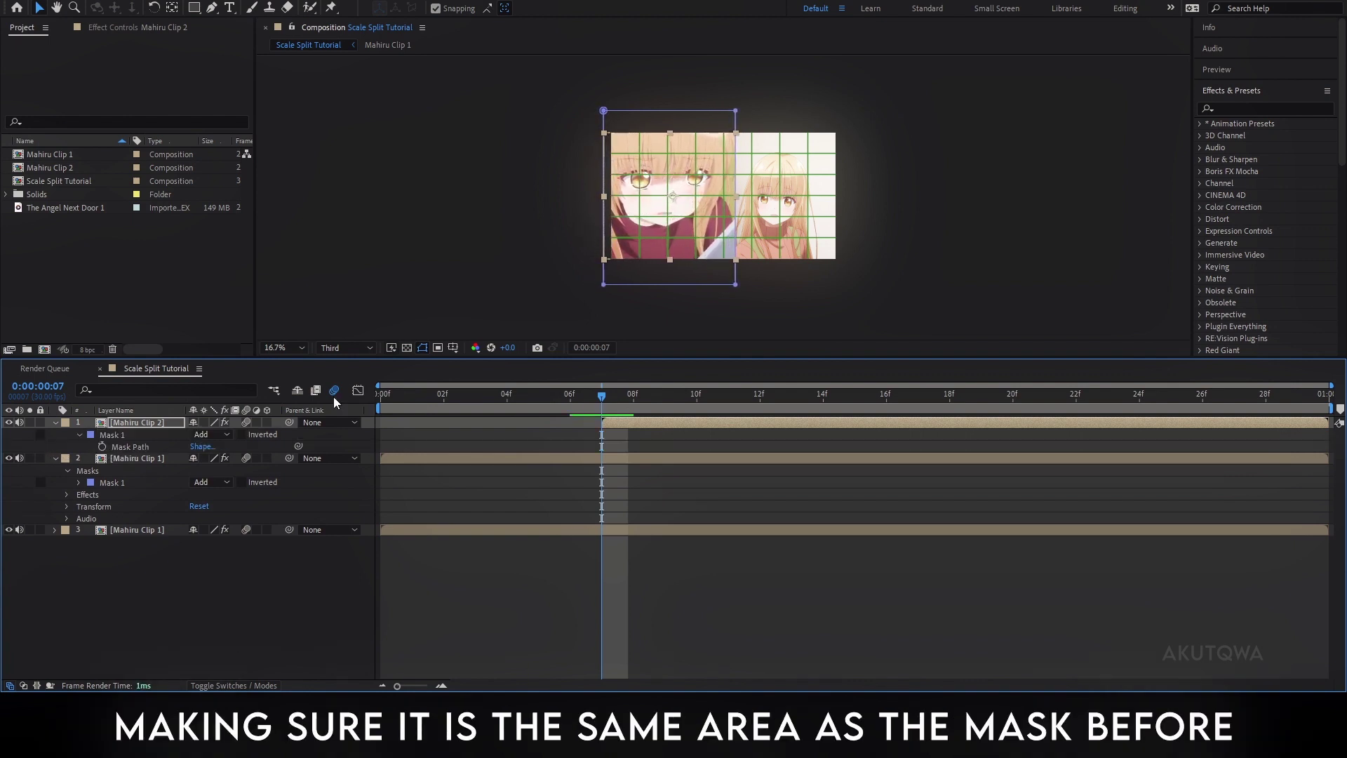
drag(735, 285, 722, 285)
key(ctrl+z)
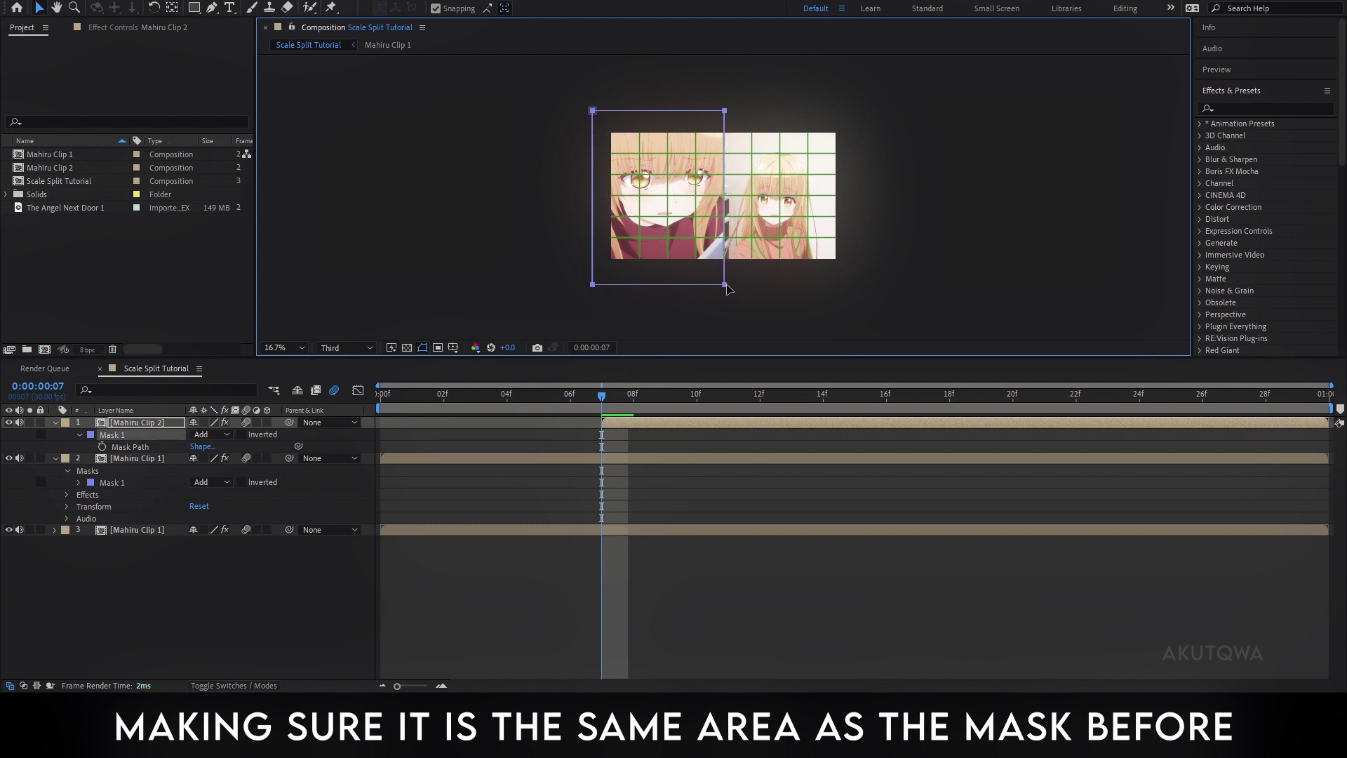
click(654, 461)
click(302, 352)
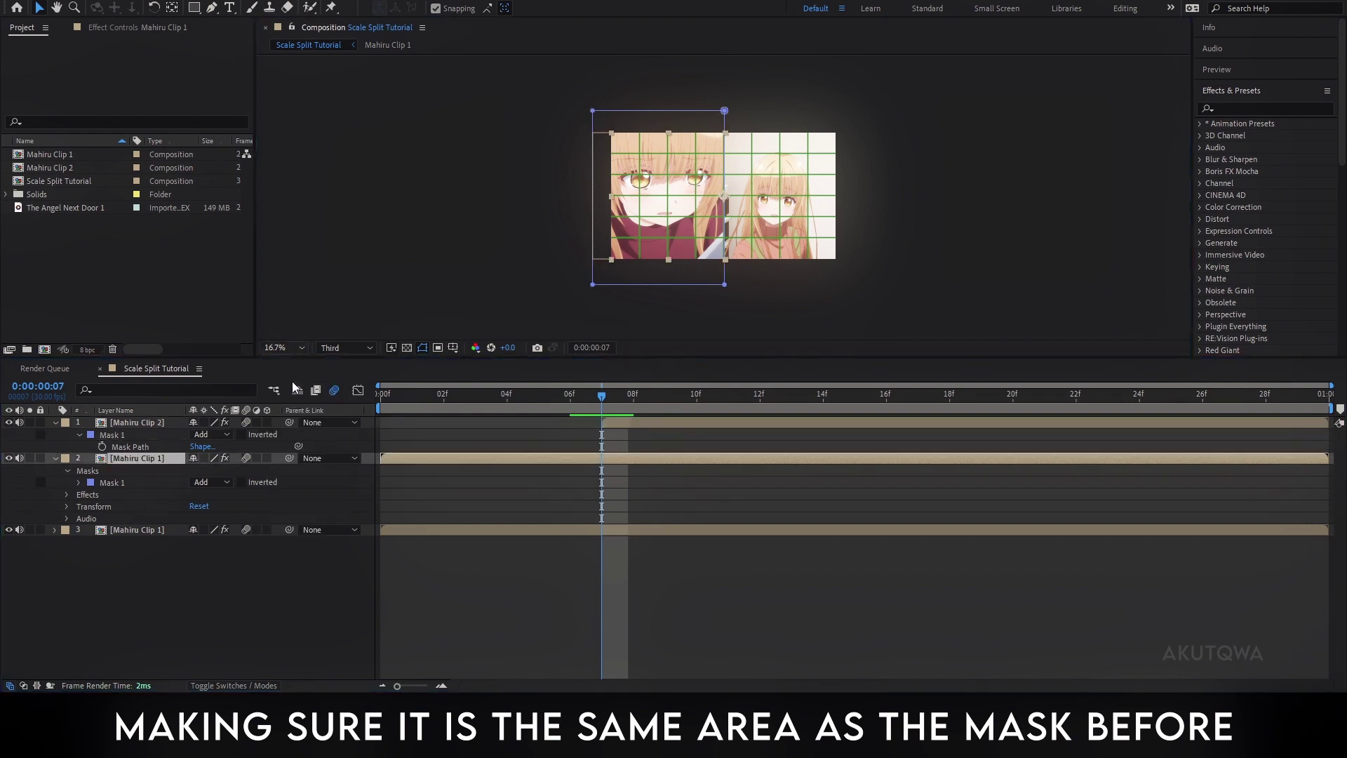
click(292, 381)
click(537, 588)
click(632, 421)
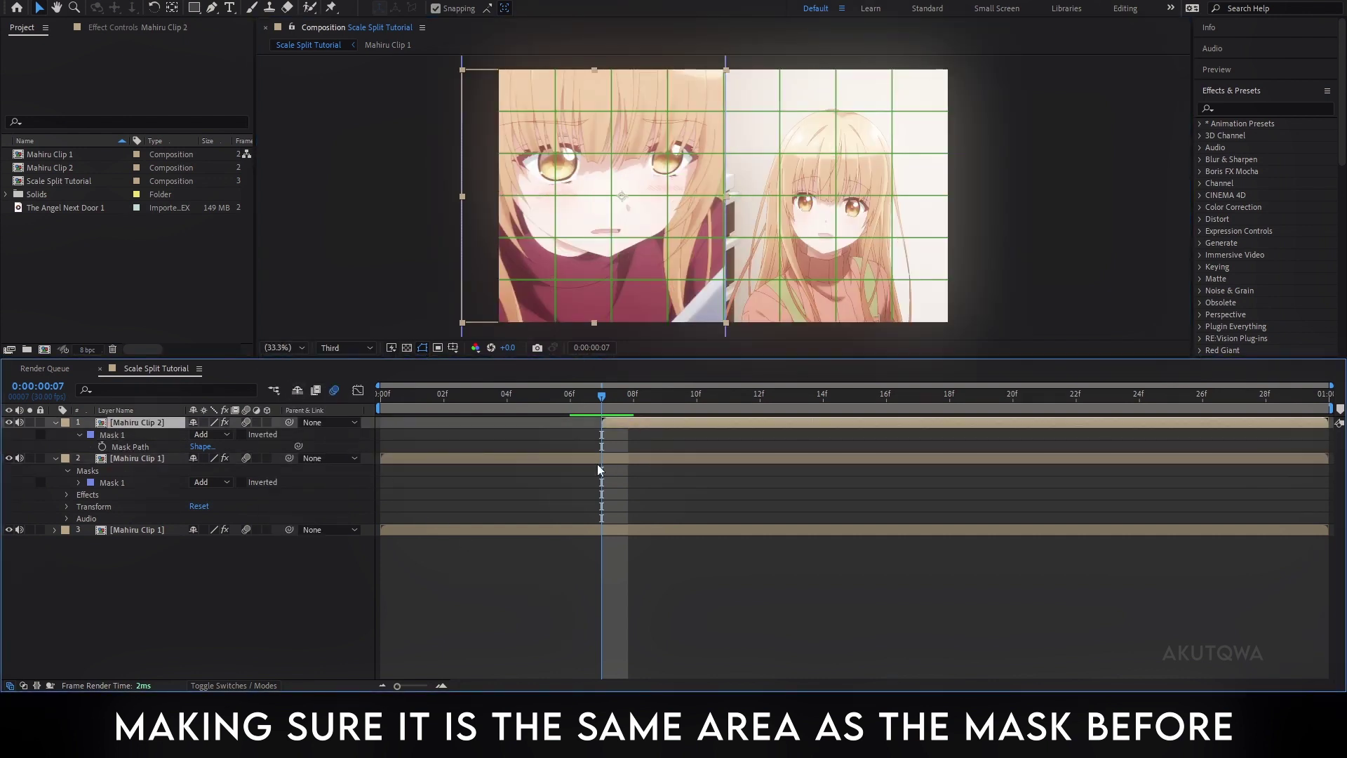
Raise Mahiru Clip 2 just above the frame to Position 526.0, -540.0
key(p)
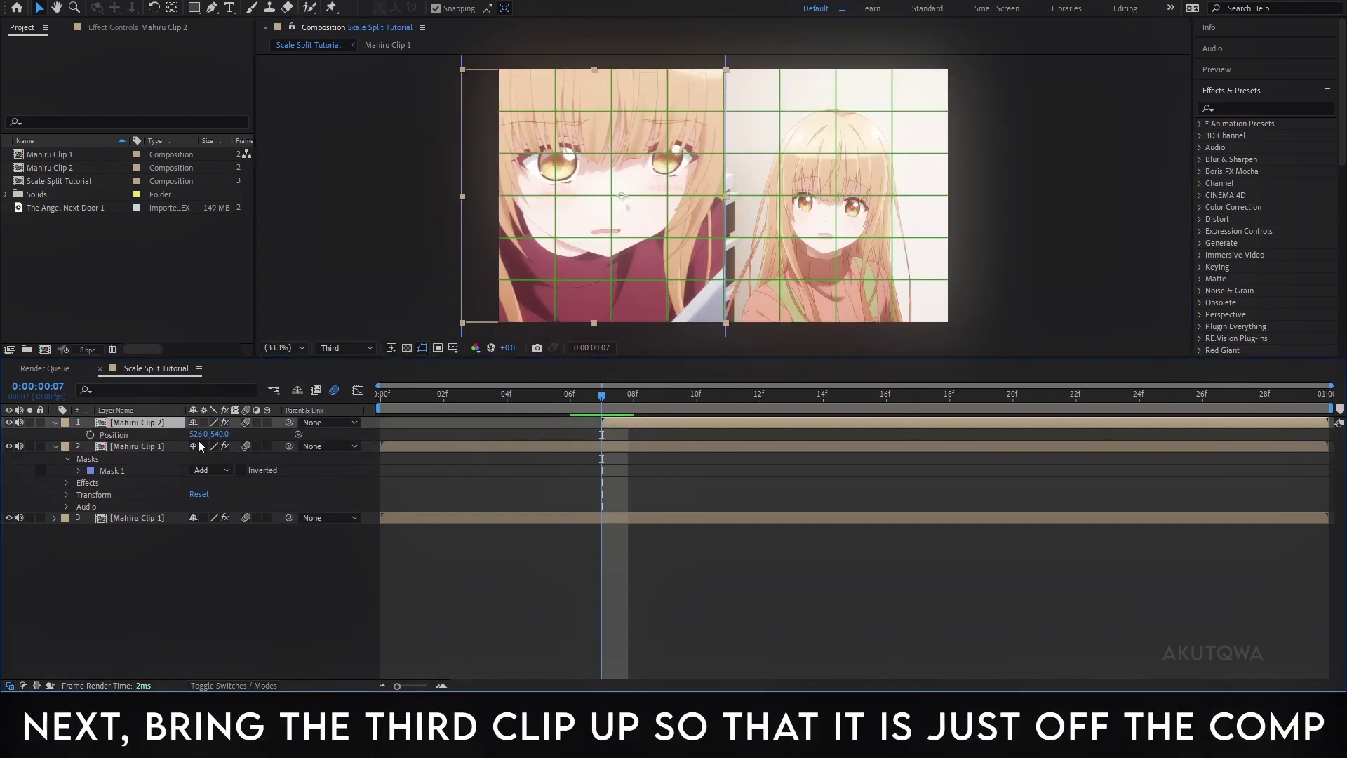
drag(220, 434, 3, 427)
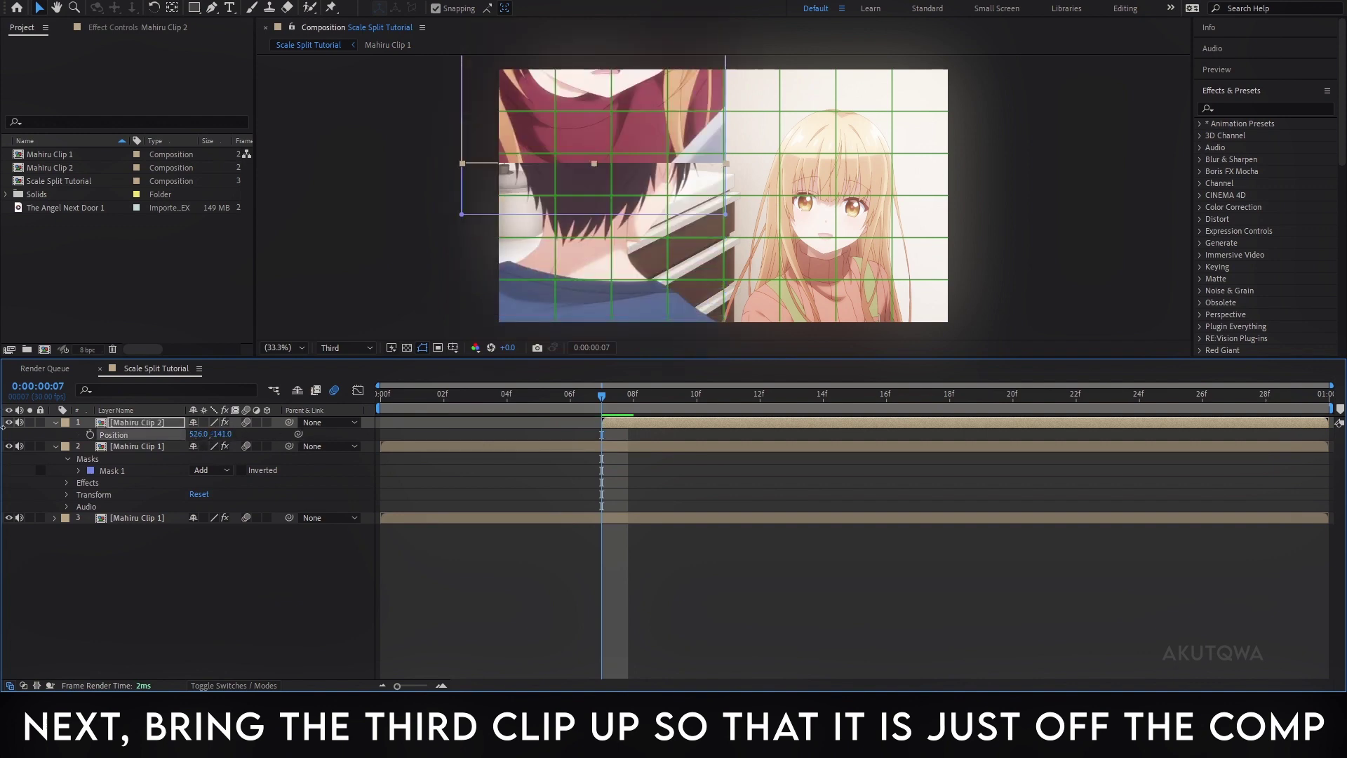
drag(219, 435, 4, 422)
drag(230, 448, 192, 424)
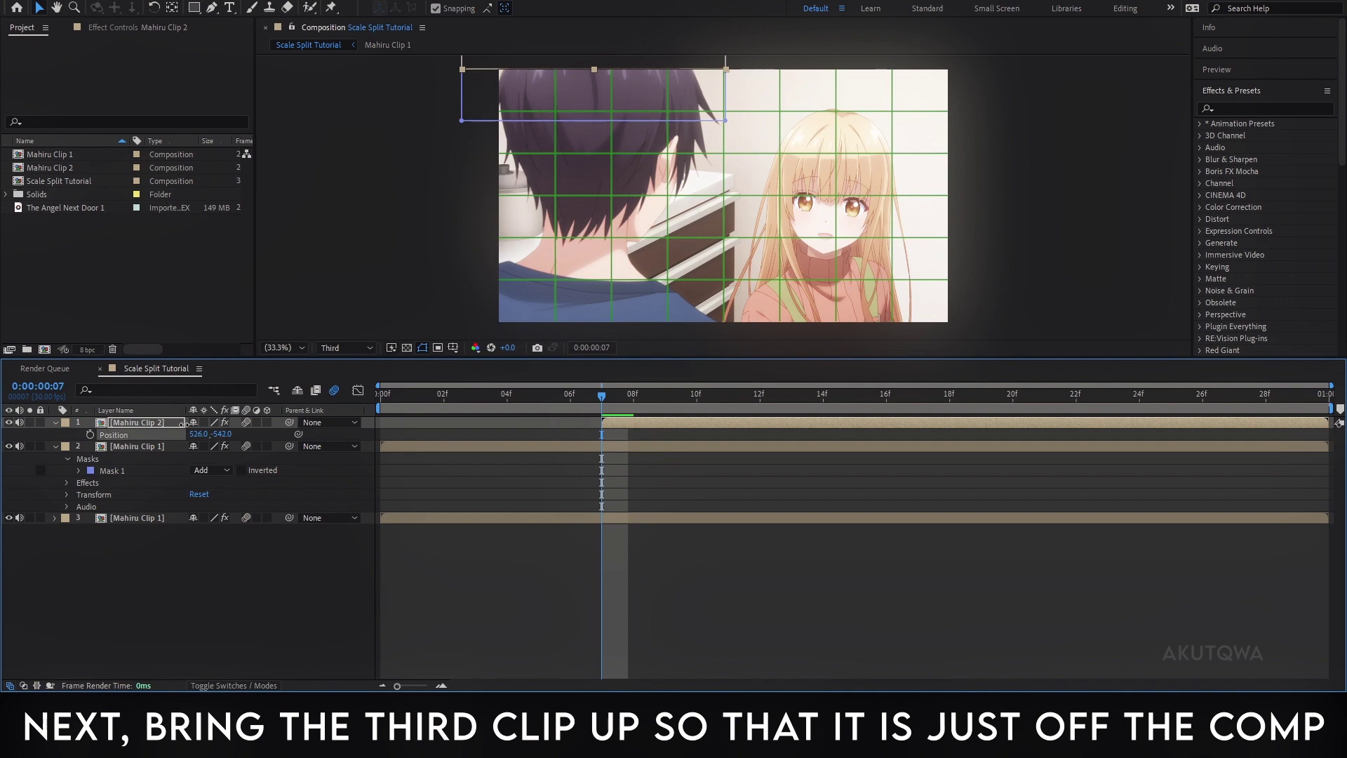
Parent Mahiru Clip 2 to layer 2, Mahiru Clip 1
key(F2)
drag(288, 423, 191, 449)
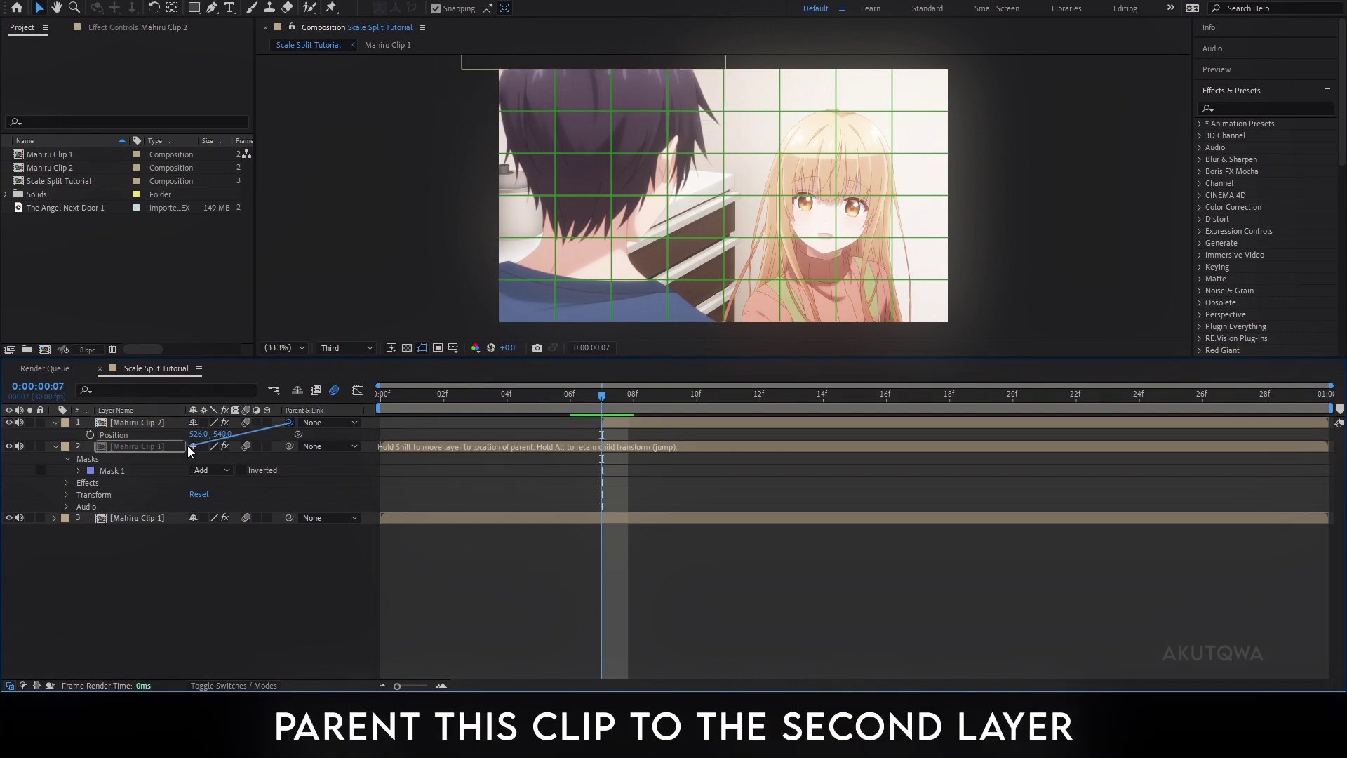
click(562, 446)
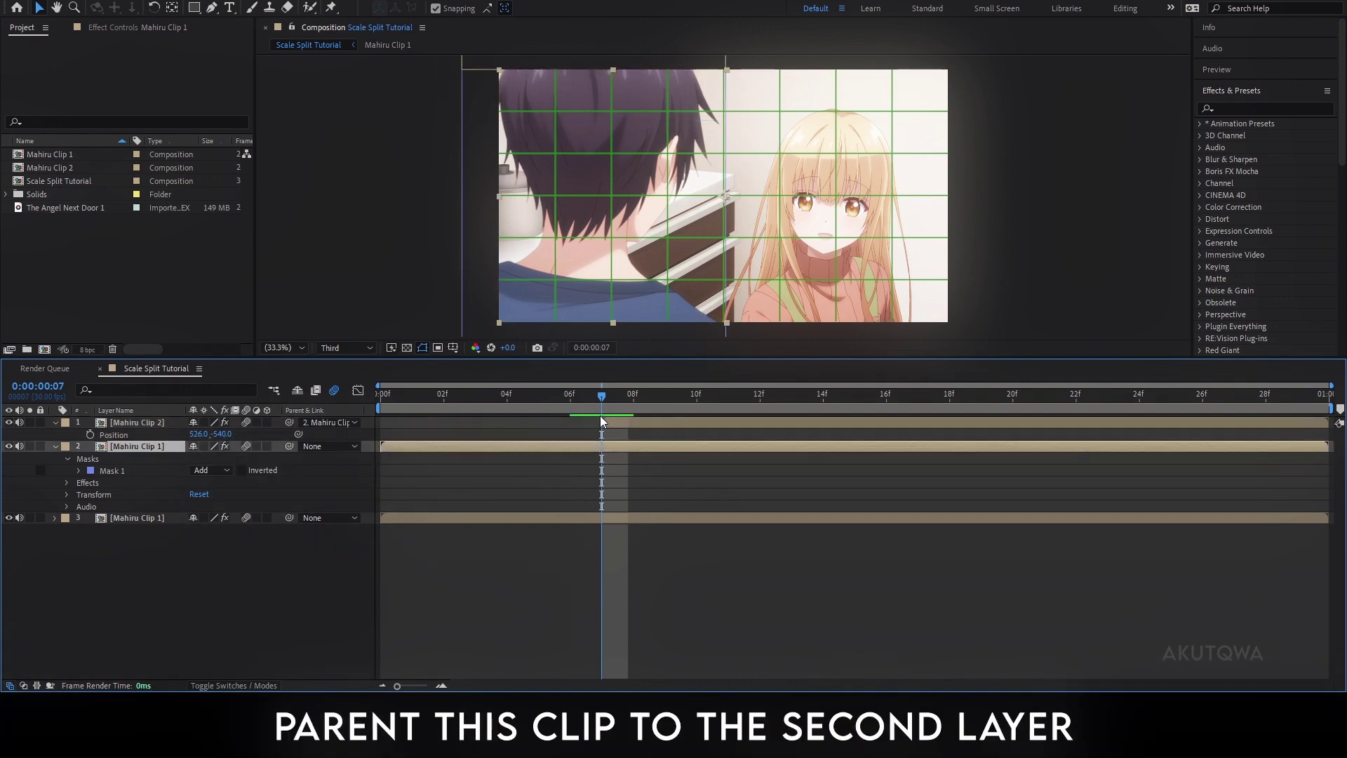
Keyframe layer 2 sliding down from Y 540 to 1620 over frames 7–18, with Easy Ease
key(p)
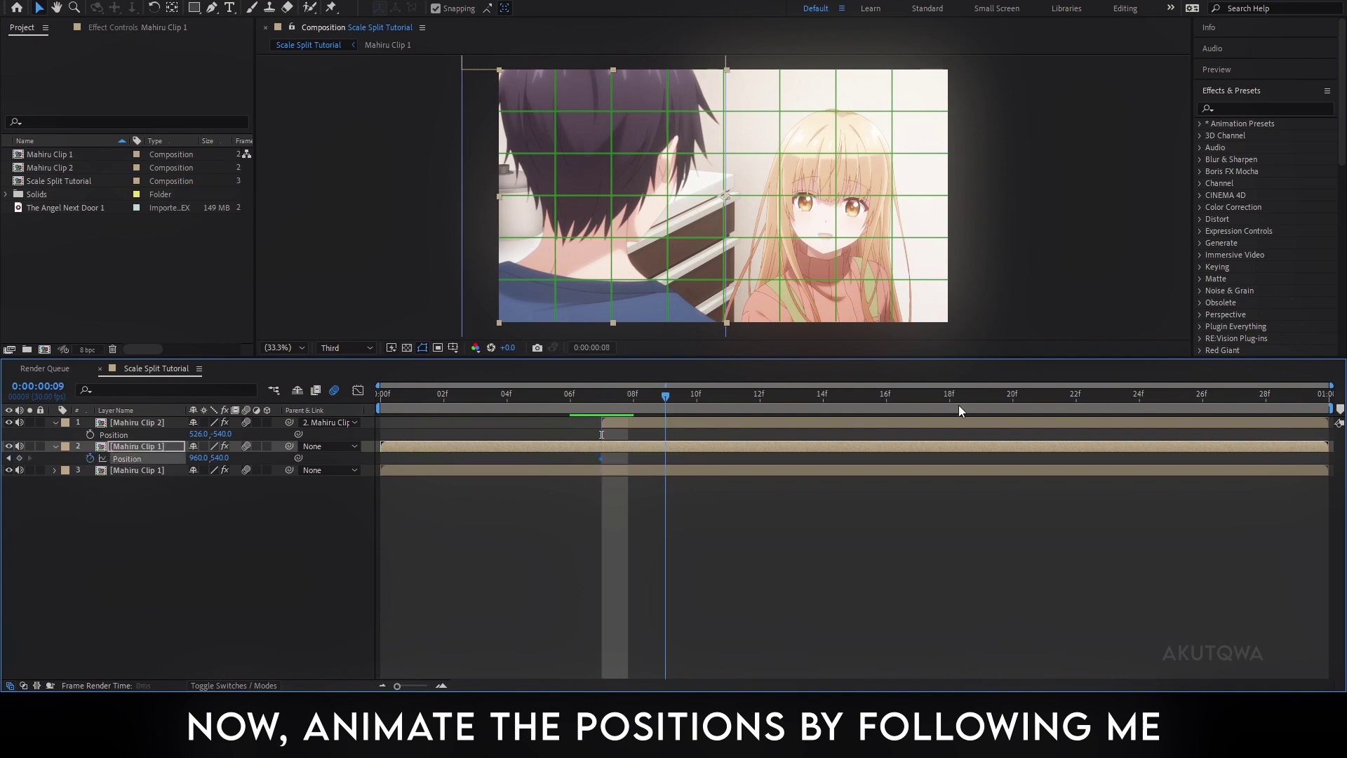
click(946, 399)
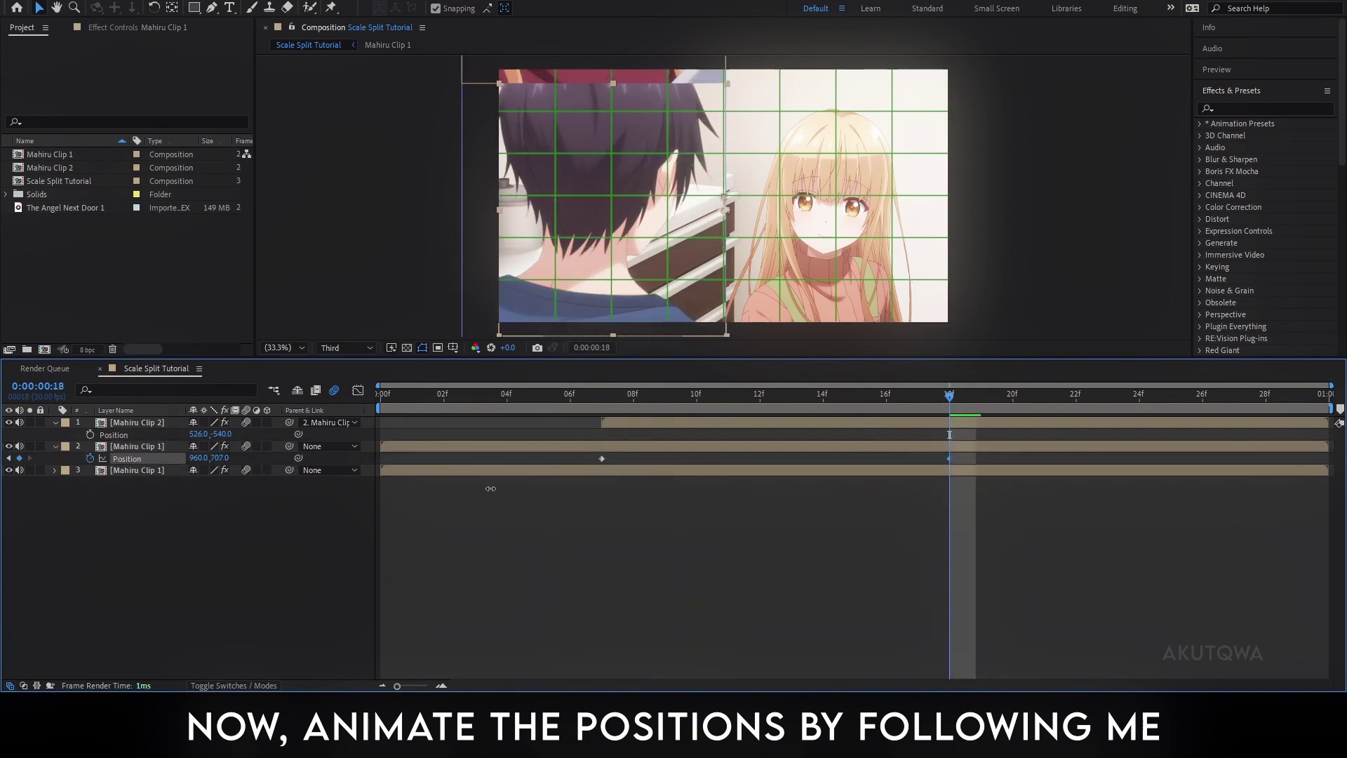
mouse_move(219, 458)
mouse_down()
mouse_move(934, 517)
mouse_move(916, 513)
mouse_up()
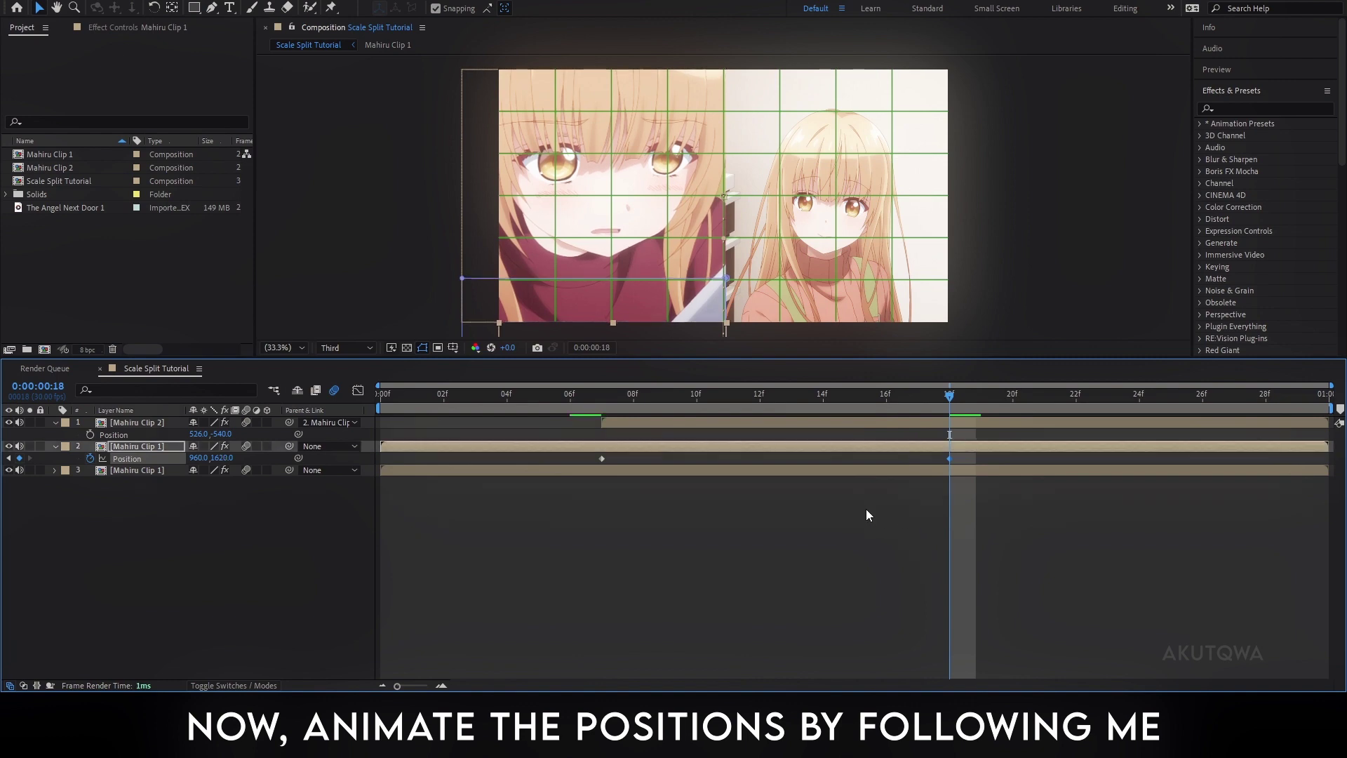
click(589, 460)
drag(585, 460, 975, 459)
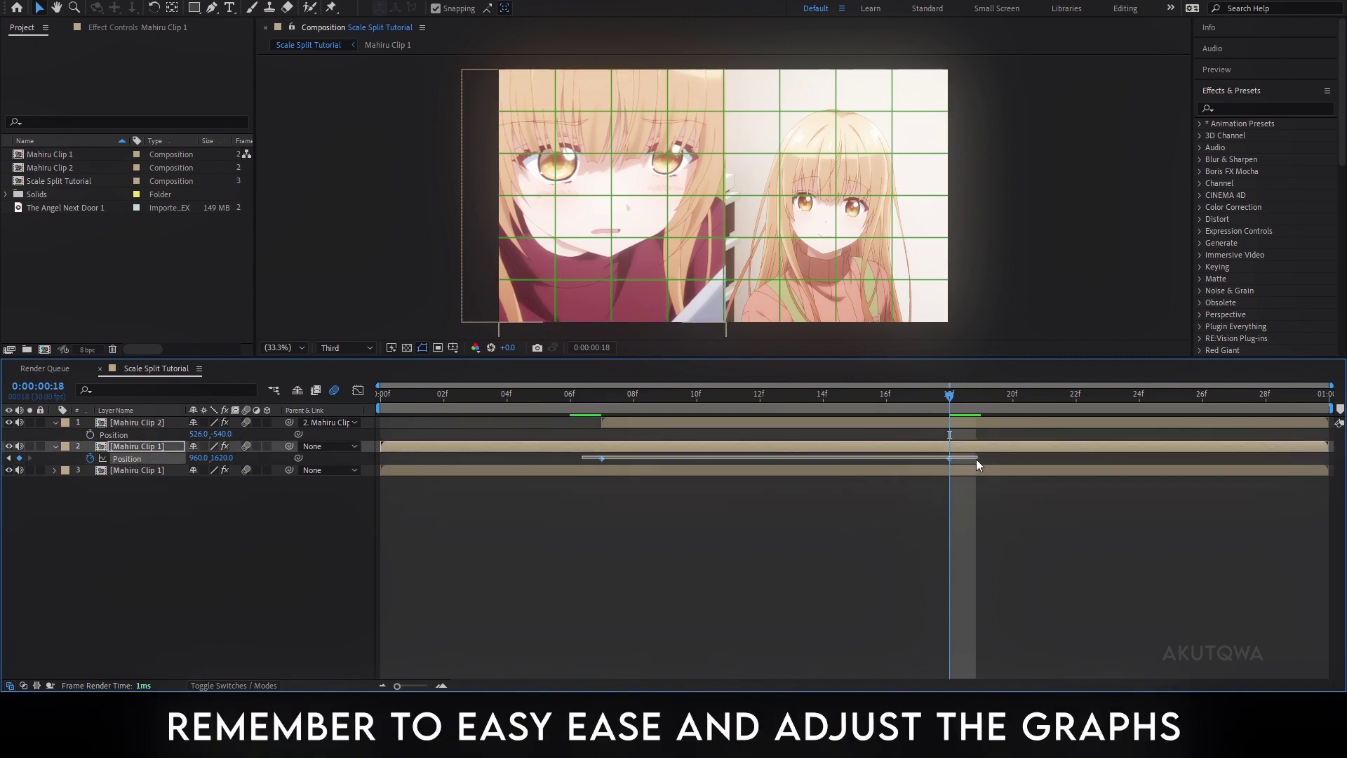
right_click(950, 458)
click(852, 548)
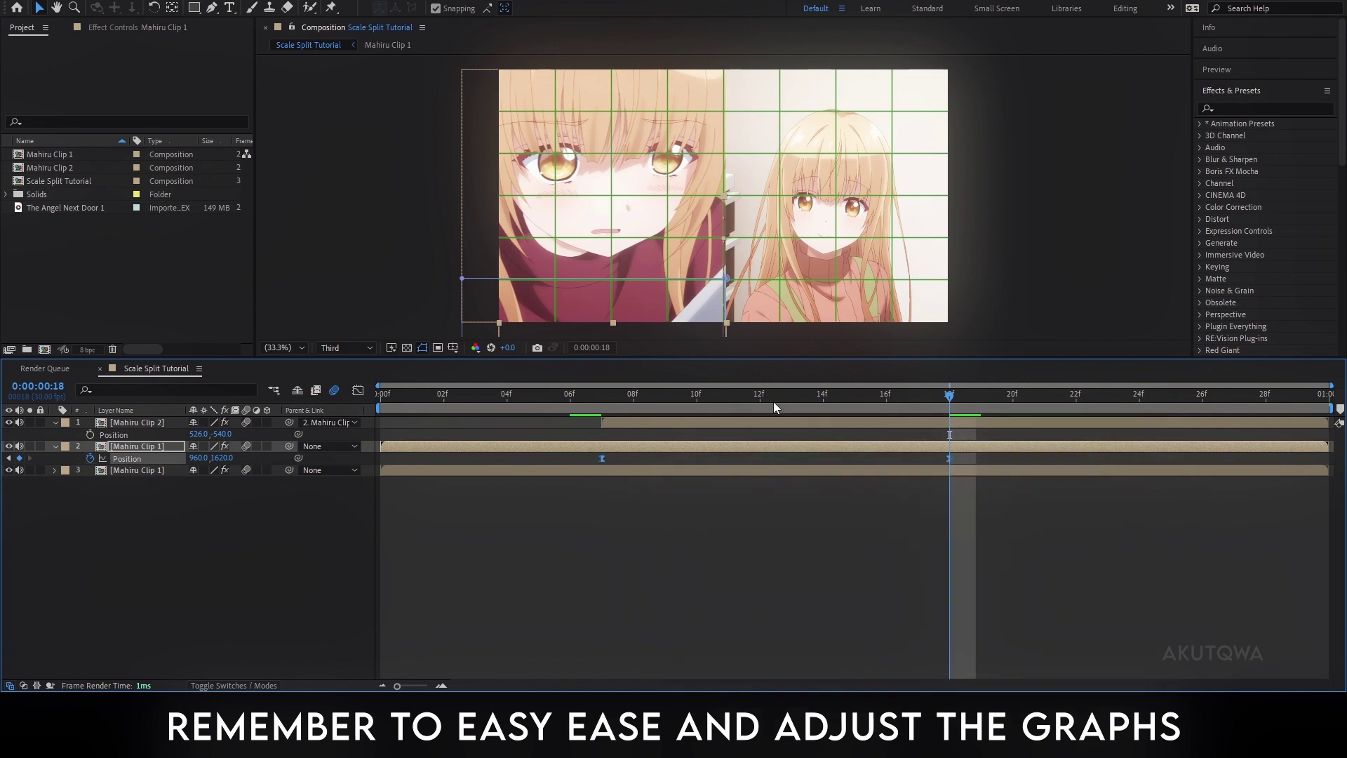
Lengthen both influence handles in the speed graph for a sharper peak, then preview
click(773, 401)
click(357, 391)
click(721, 675)
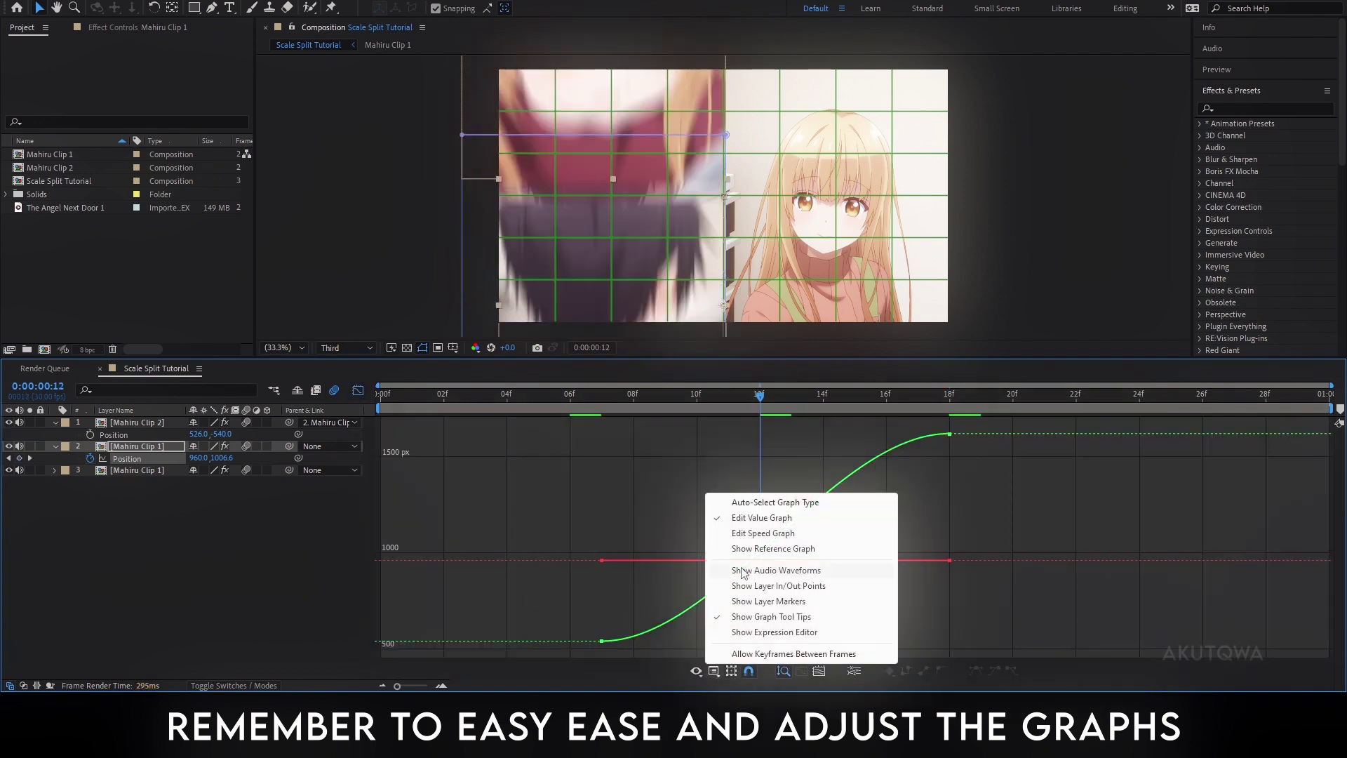
click(745, 545)
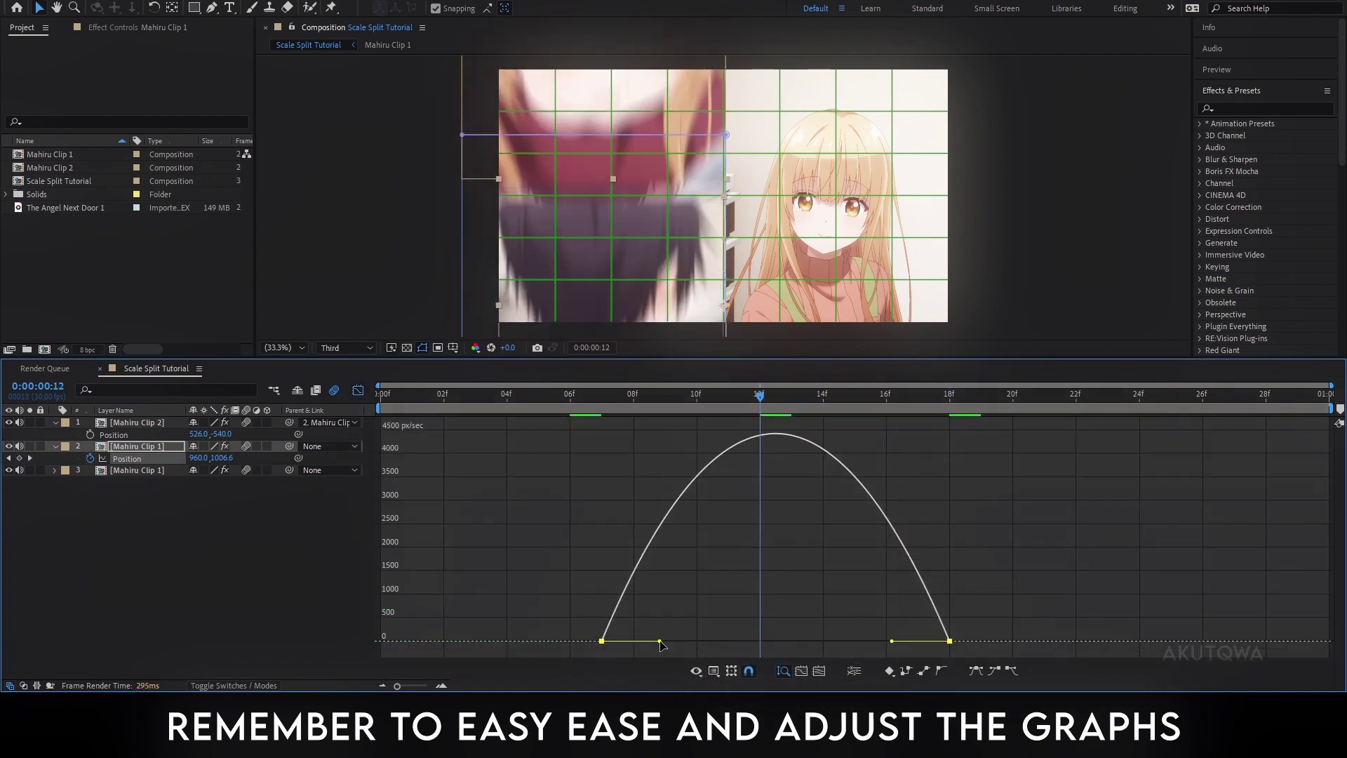
drag(660, 640, 691, 641)
drag(891, 641, 851, 641)
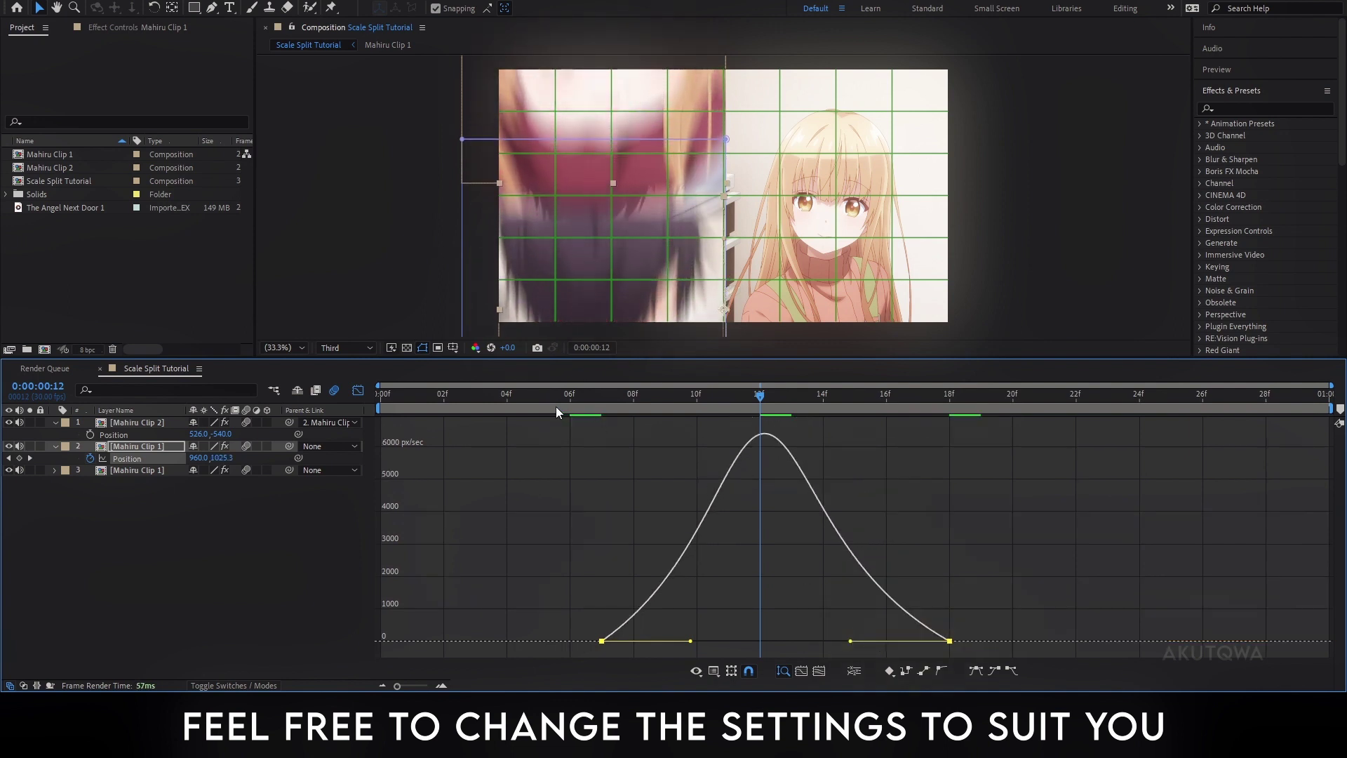
key(space)
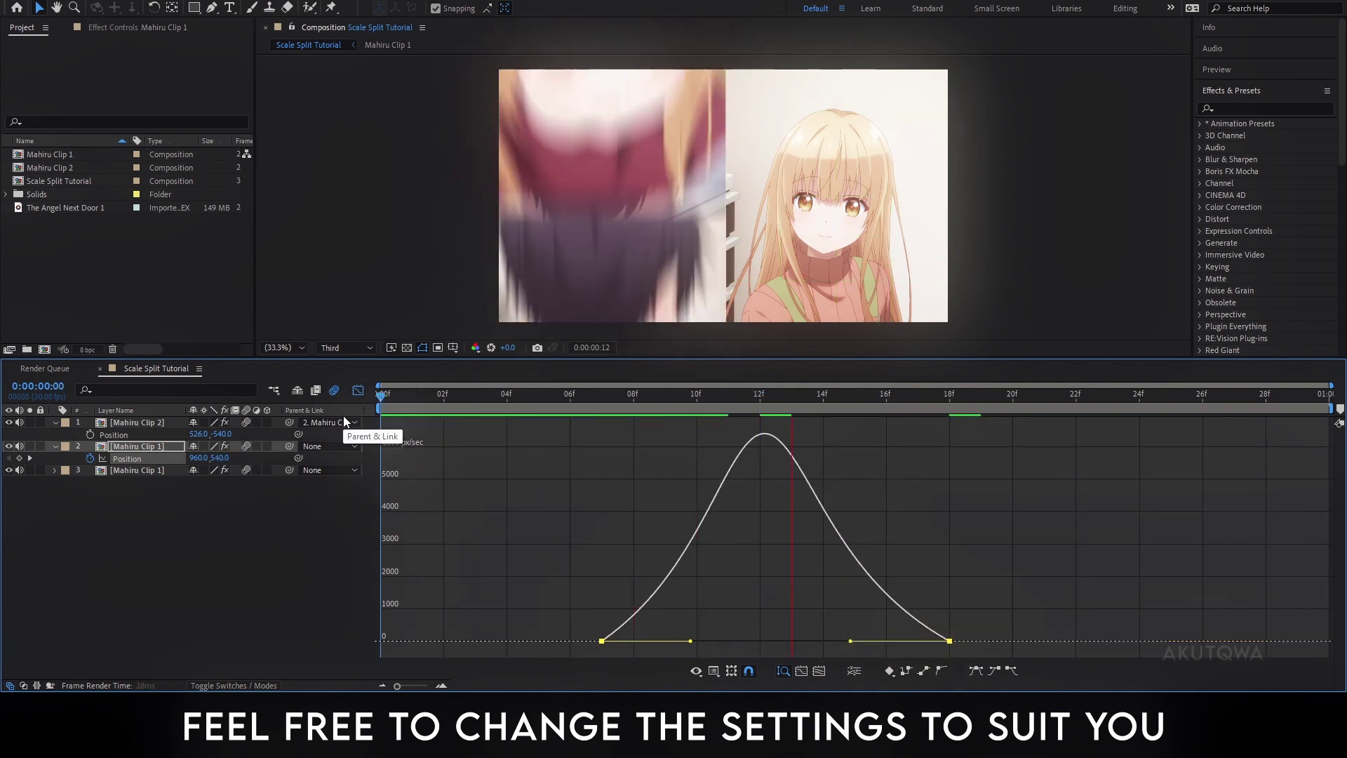
Stop the preview at frame 9 and select all three clip layers for pre-composing
click(356, 391)
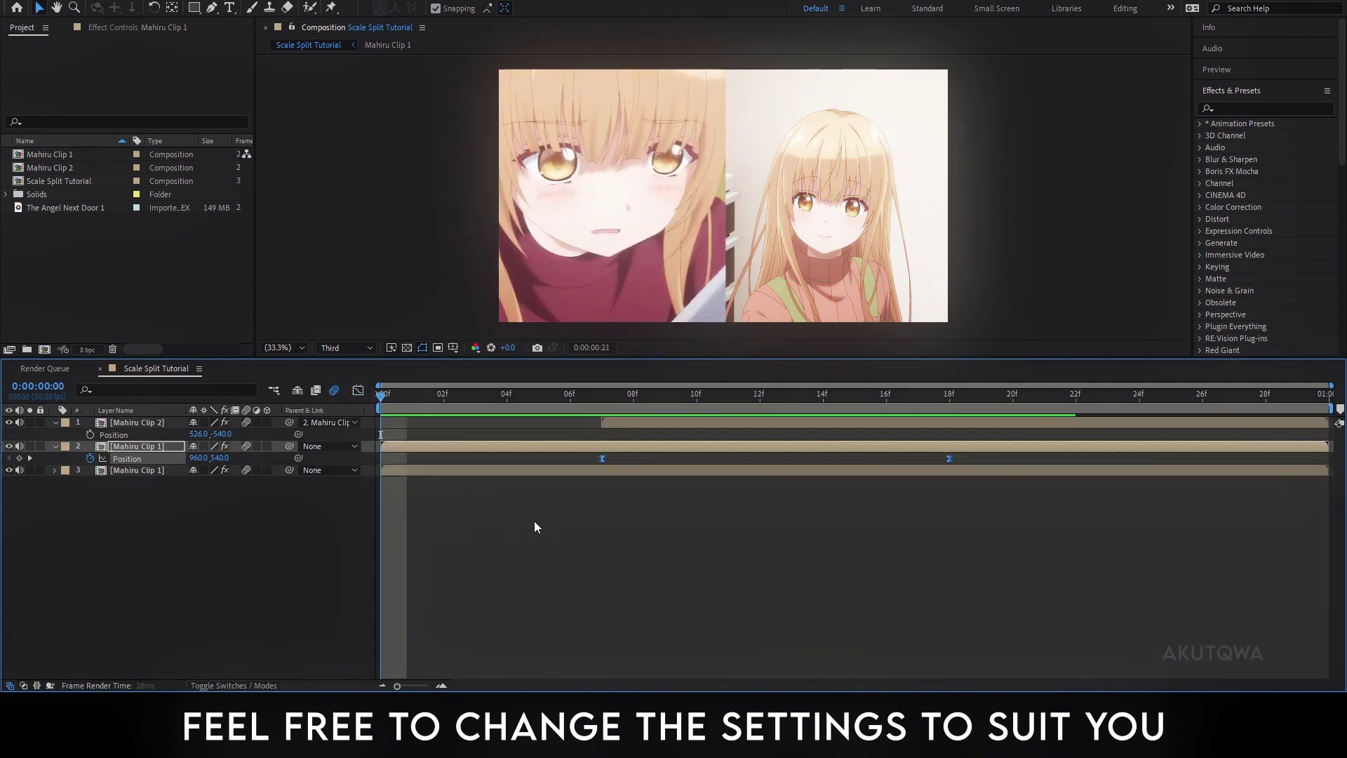
click(596, 564)
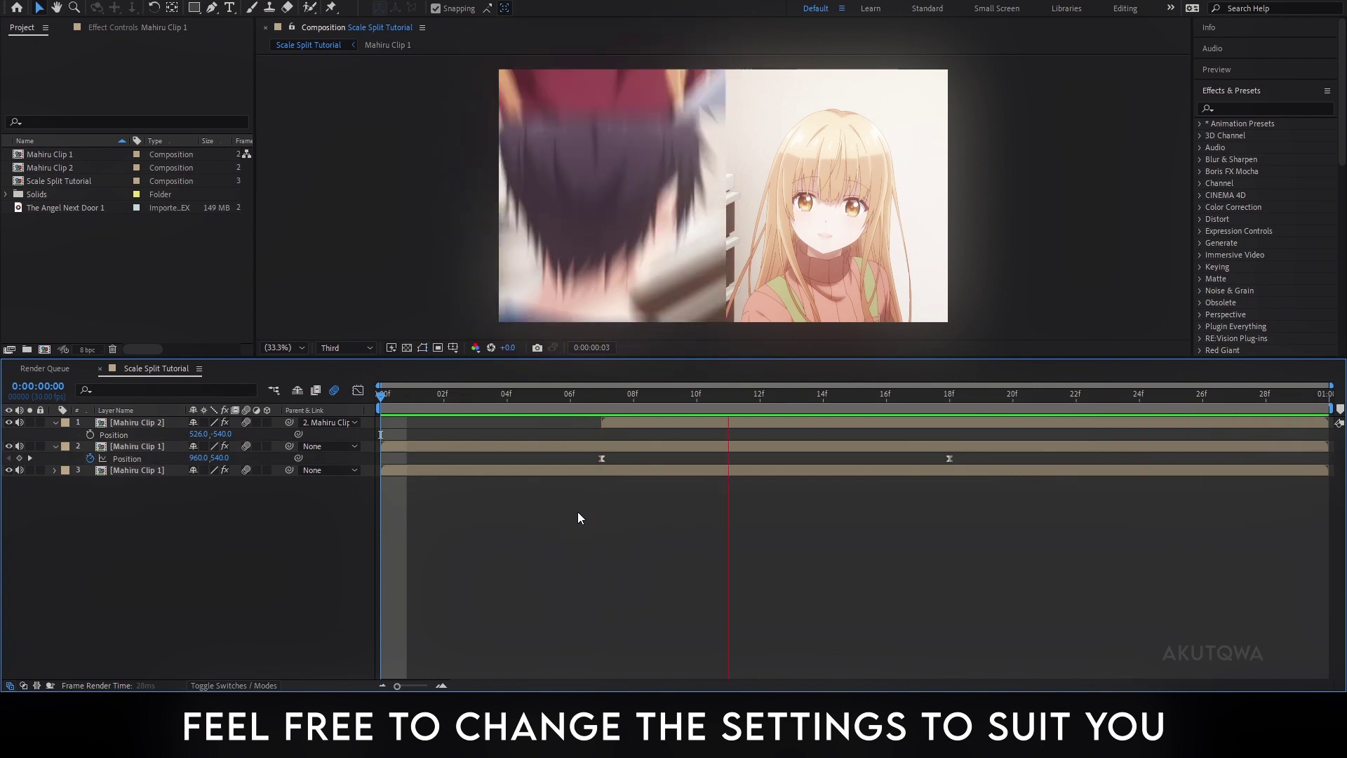
click(665, 407)
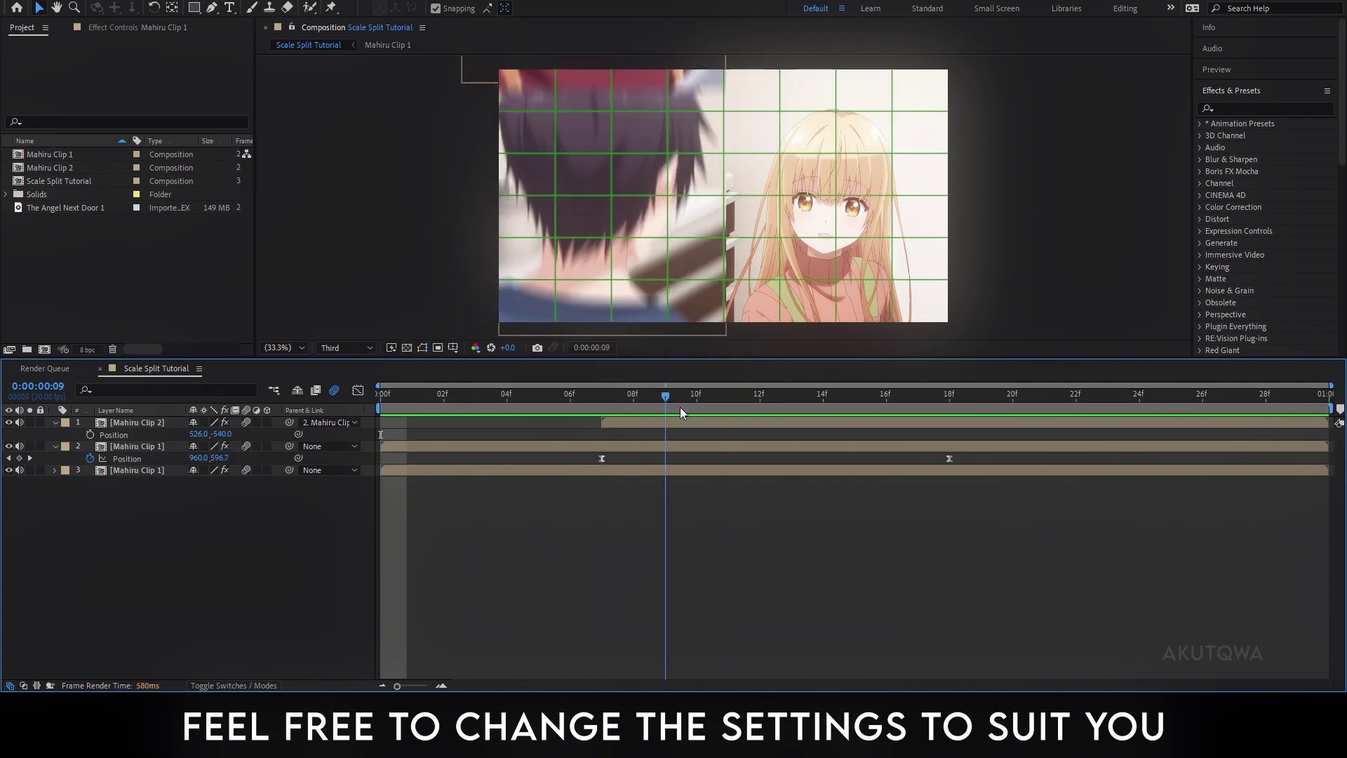
drag(642, 477, 630, 420)
right_click(630, 420)
Pre-compose the three layers into Pre-comp 1 and select it at the first frame
click(678, 343)
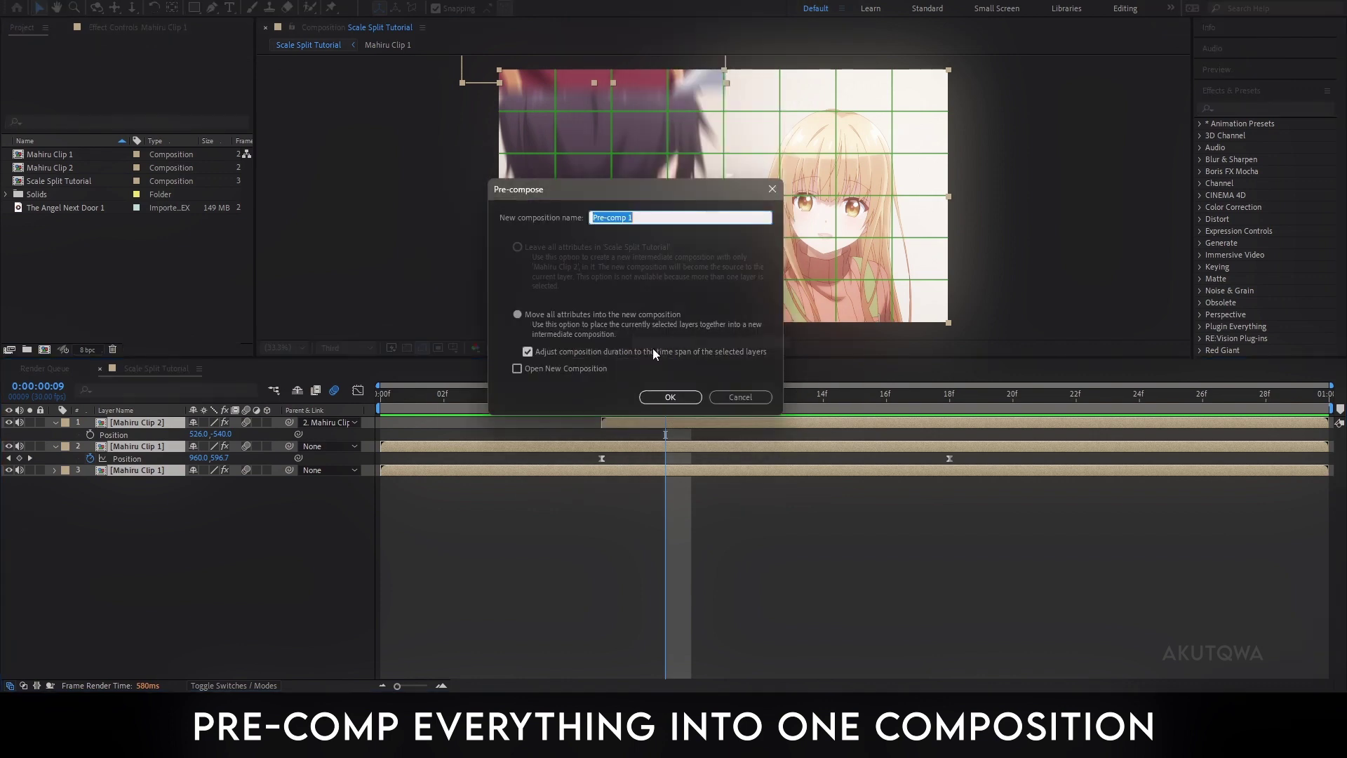
key(Return)
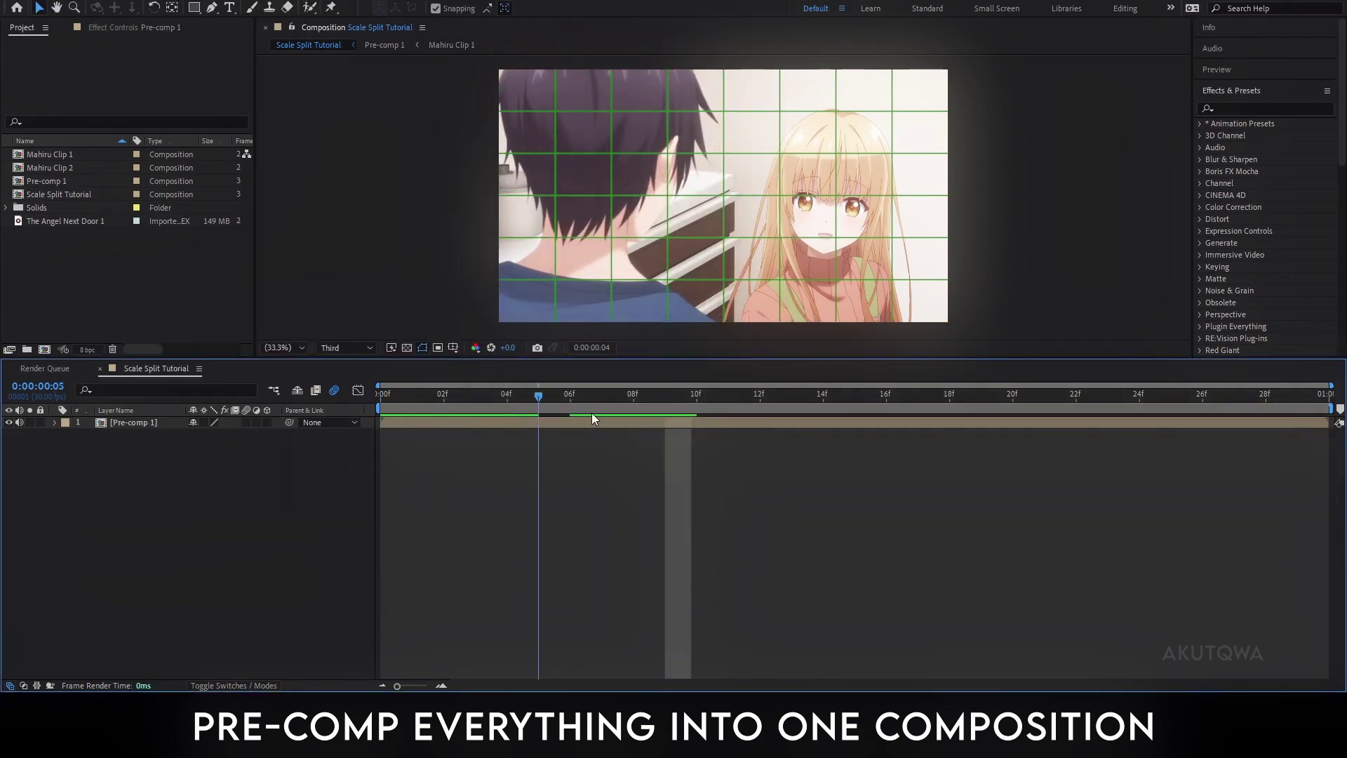
key(Home)
click(404, 425)
Add four parent-chained null layers and shift the bottom null's anchor point right with Pan Behind
key(ctrl+alt+shift+y)
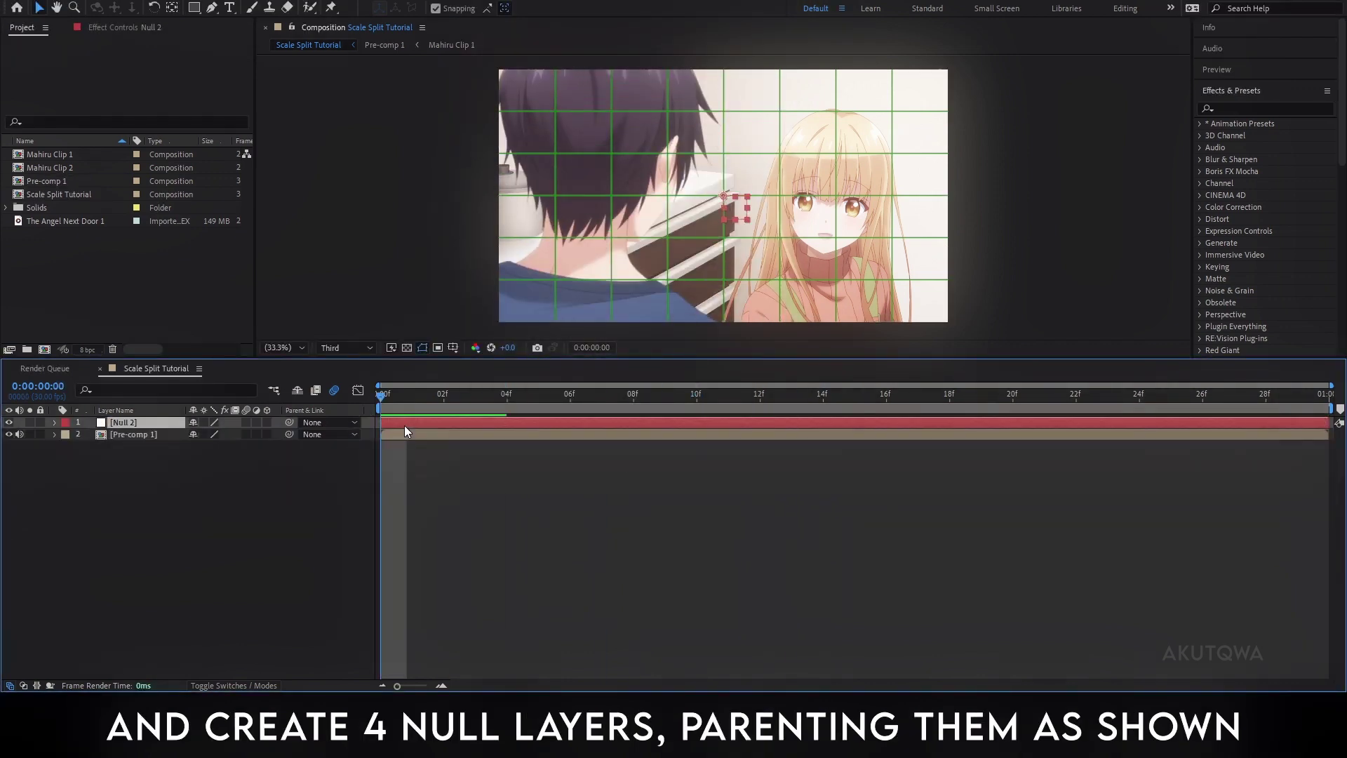
key(ctrl+d)
key(ctrl+d)
key(ctrl+d)
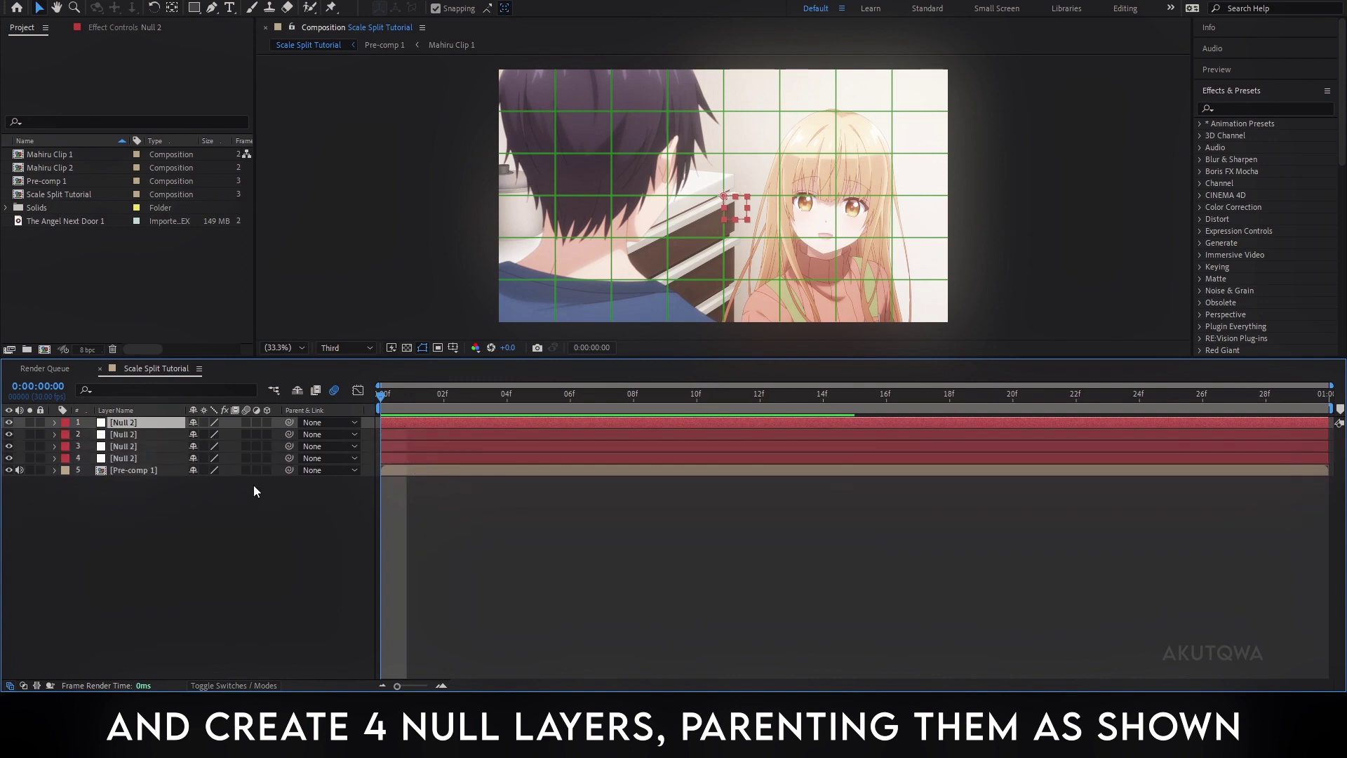
drag(285, 460, 141, 434)
drag(289, 435, 140, 423)
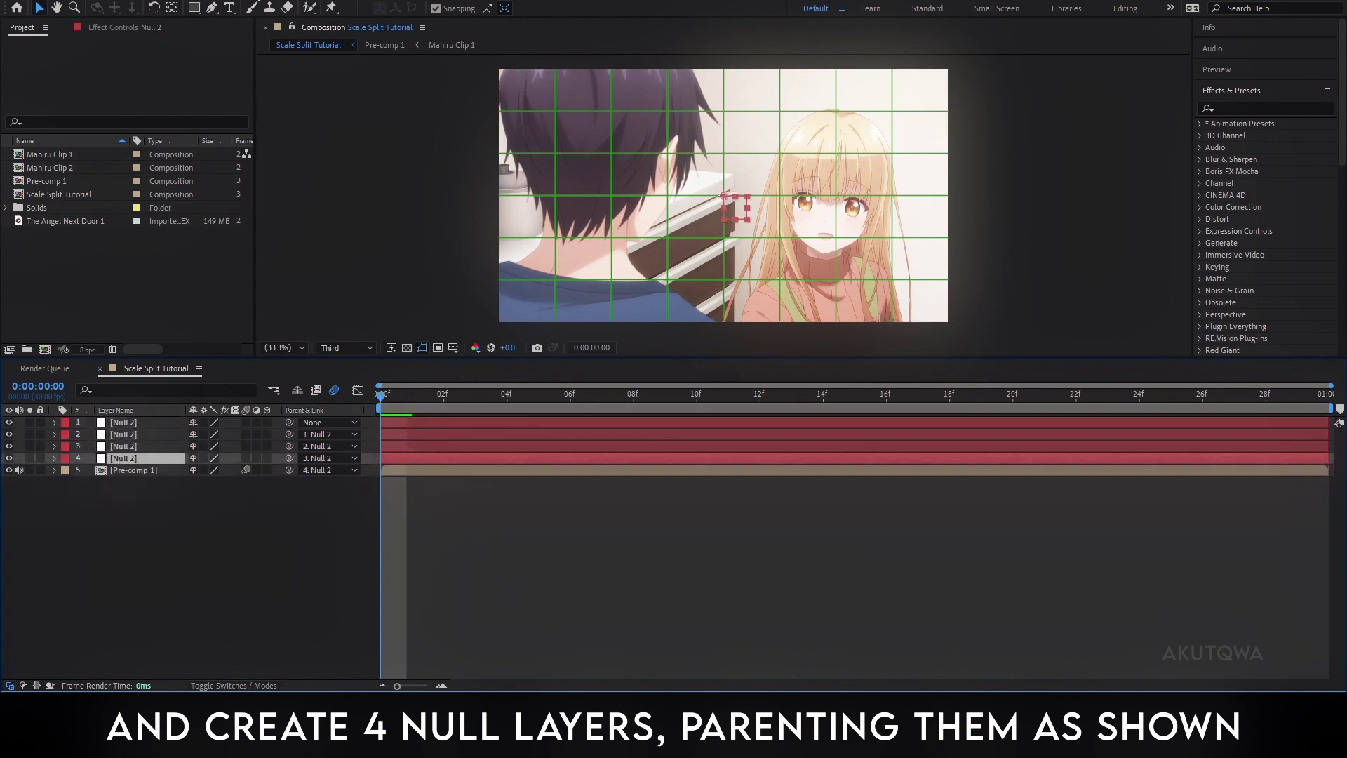
key(y)
drag(724, 196, 876, 196)
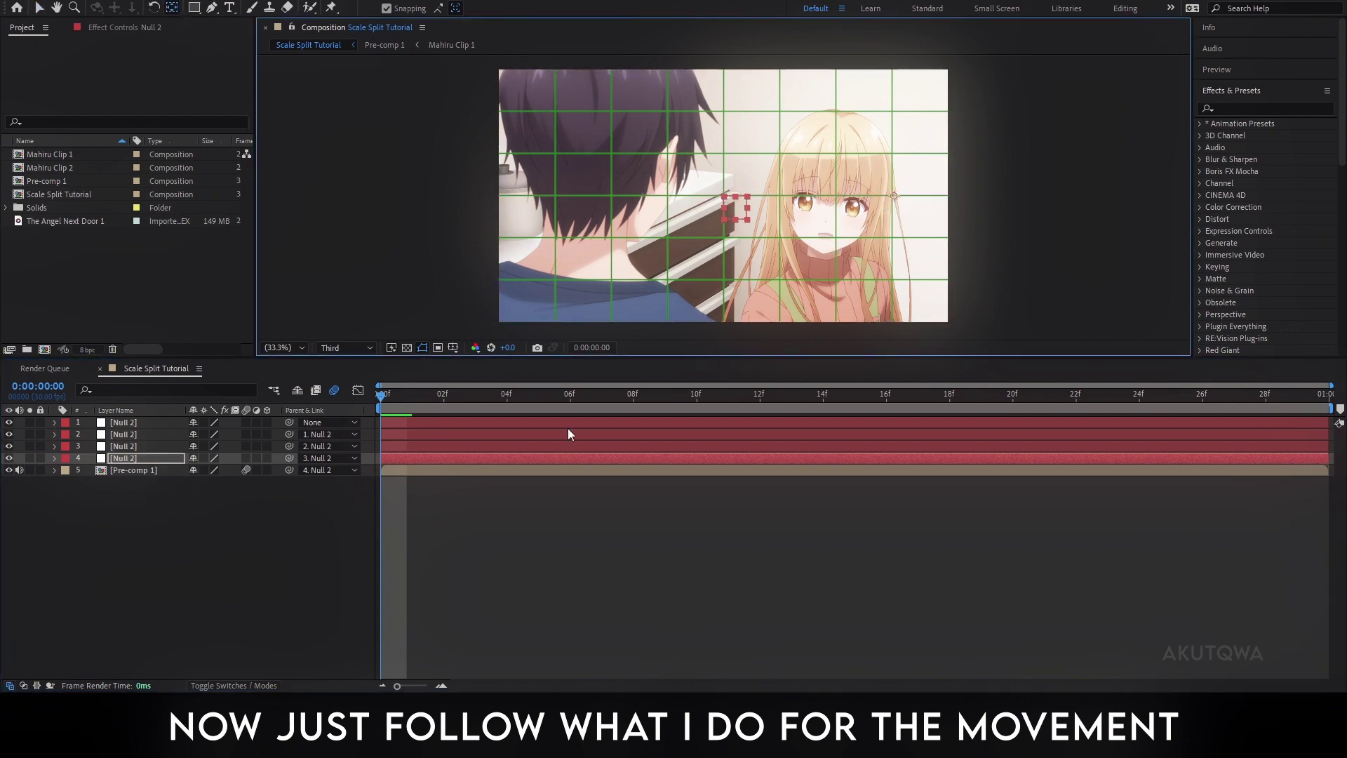
Keyframe the fourth null's Scale from 650% to 100%, eased to start fast and settle slowly
key(v)
click(525, 456)
key(s)
click(90, 470)
text(650)
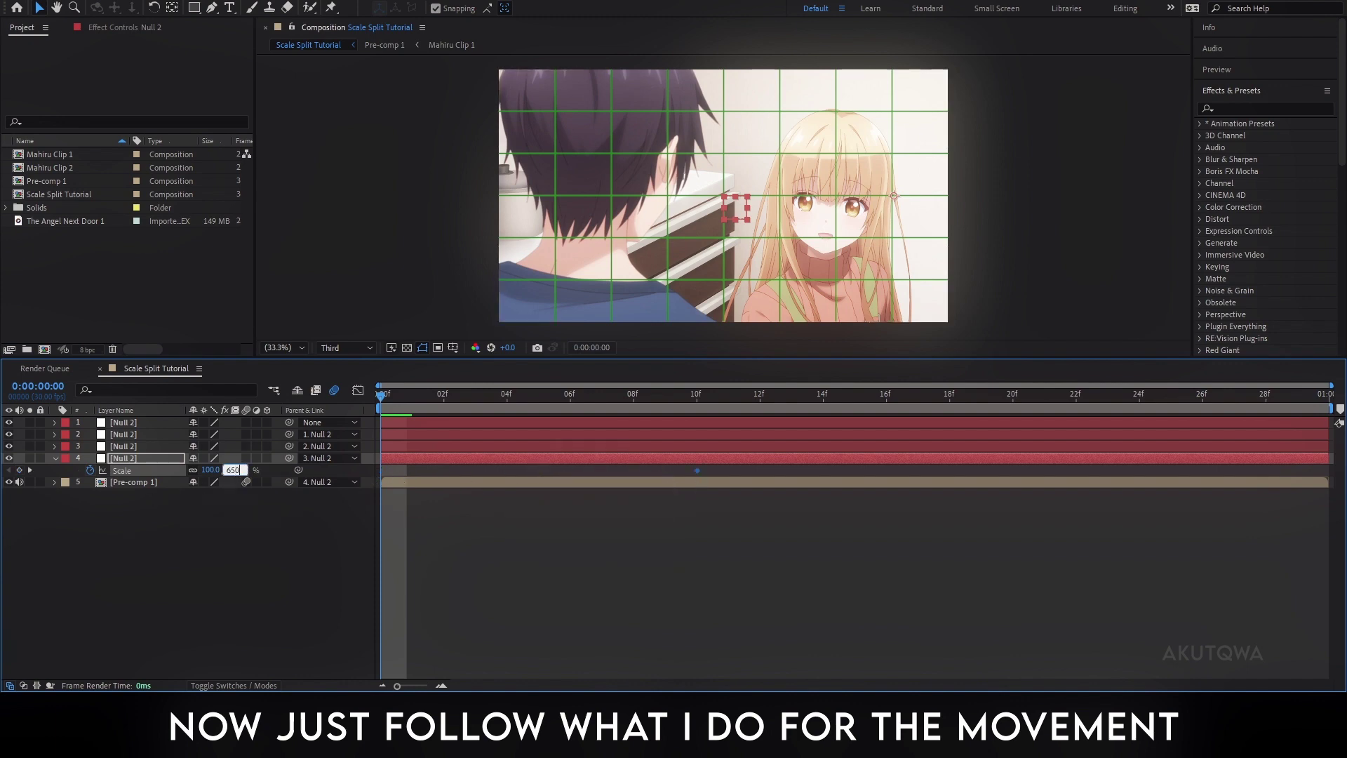
key(Return)
key(shift+F3)
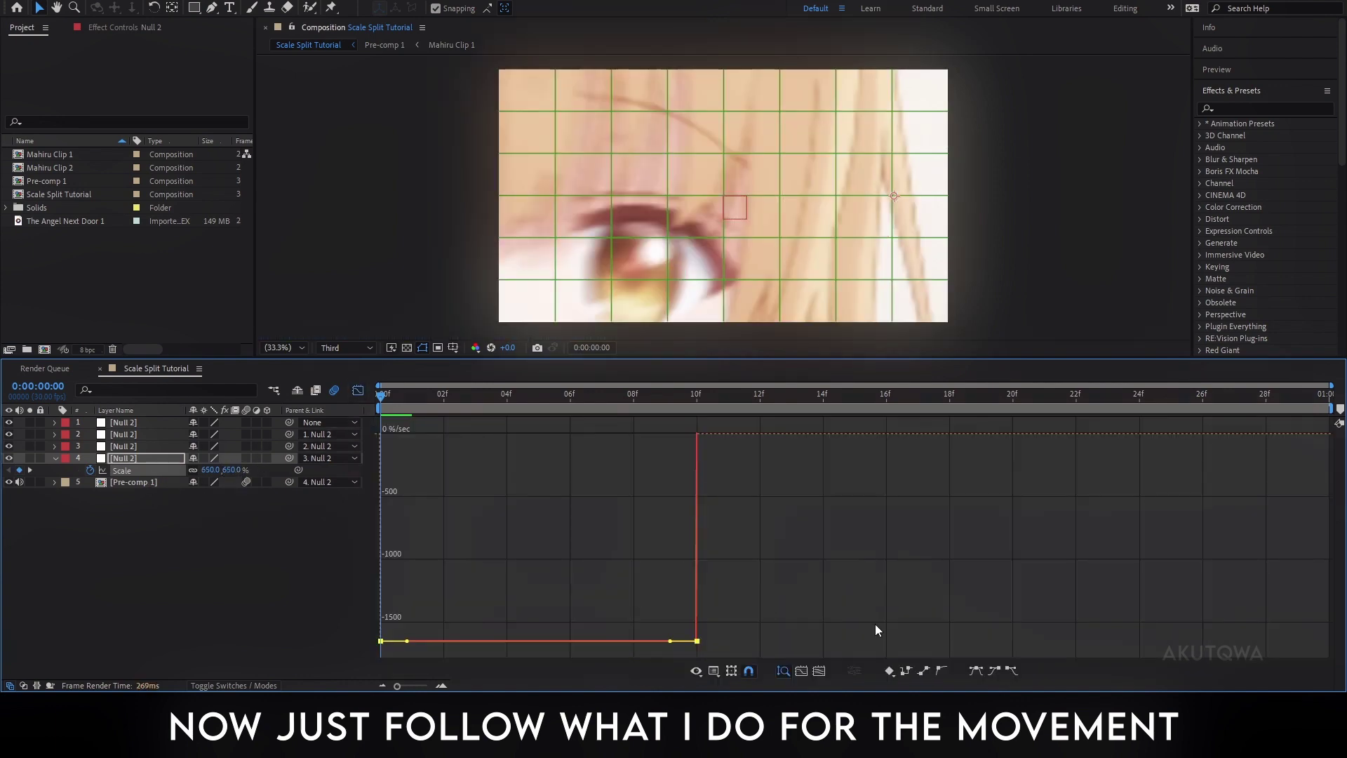
click(981, 675)
click(714, 671)
click(772, 515)
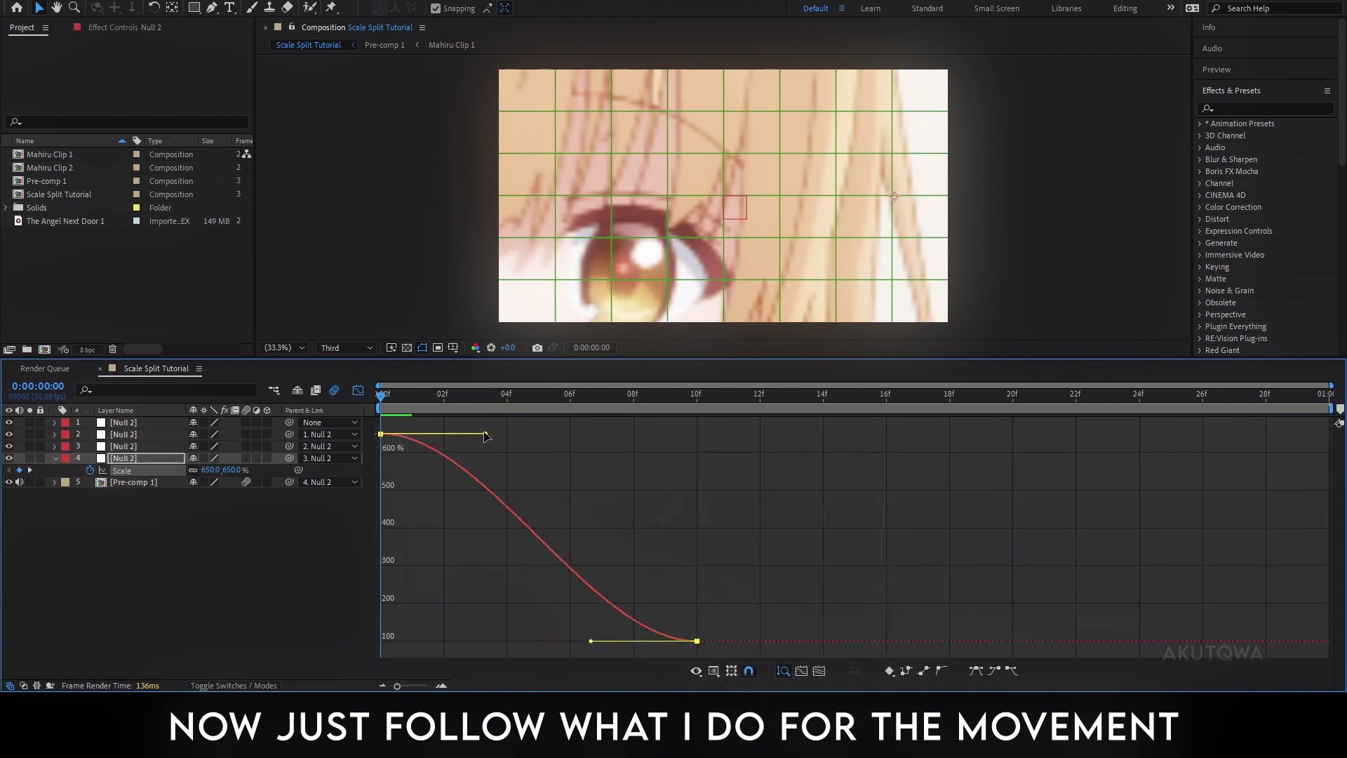
mouse_move(486, 436)
mouse_down()
mouse_move(487, 534)
mouse_move(390, 581)
mouse_up()
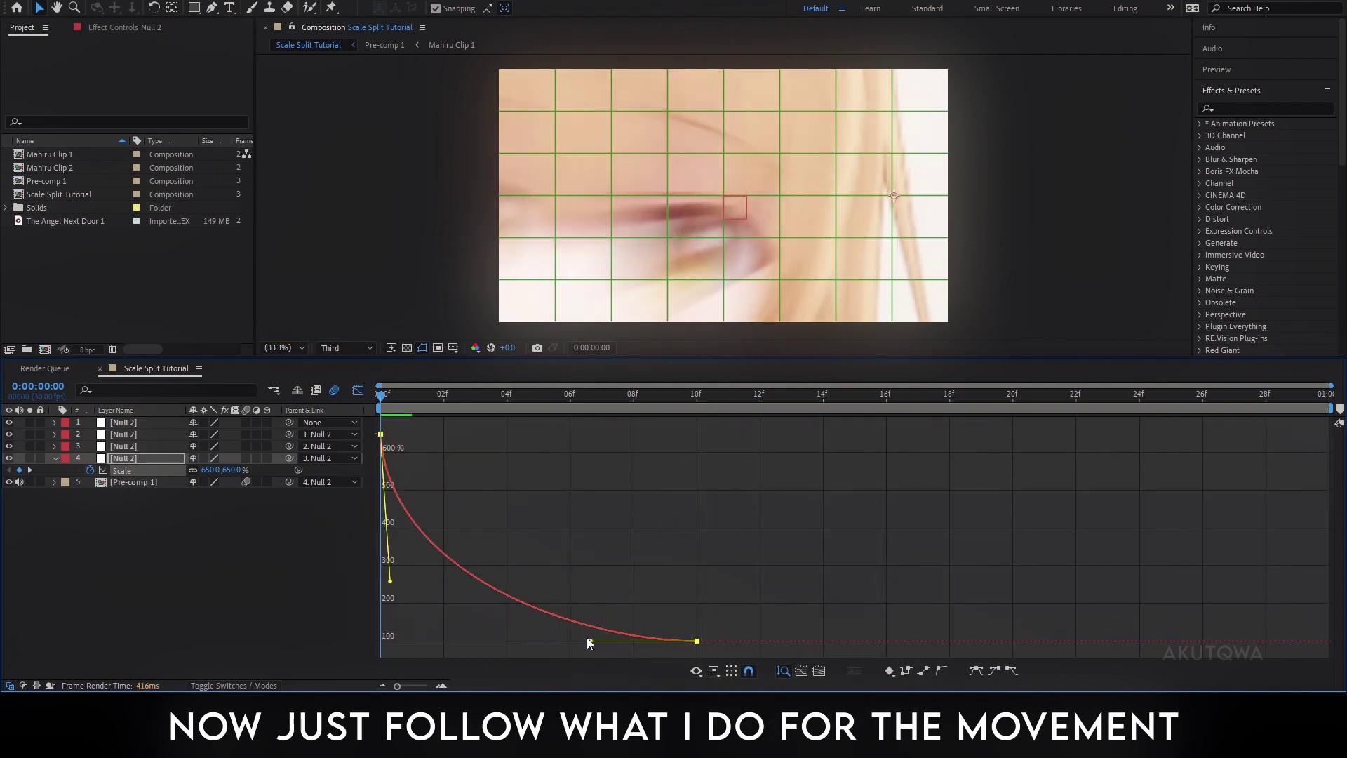
click(562, 566)
click(358, 391)
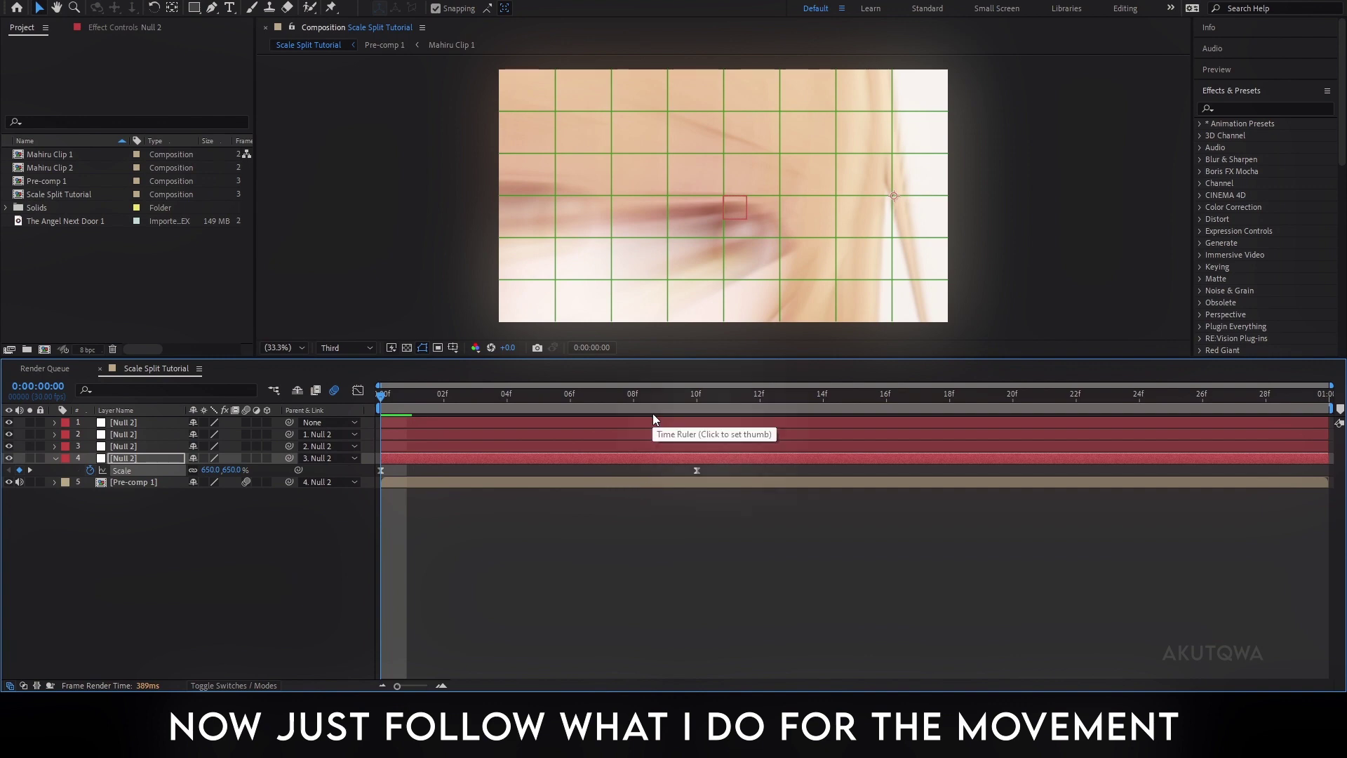
Move the third null's anchor left and keyframe its Scale from 100% at frame 8 to about 155% at frame 19
click(629, 395)
click(644, 445)
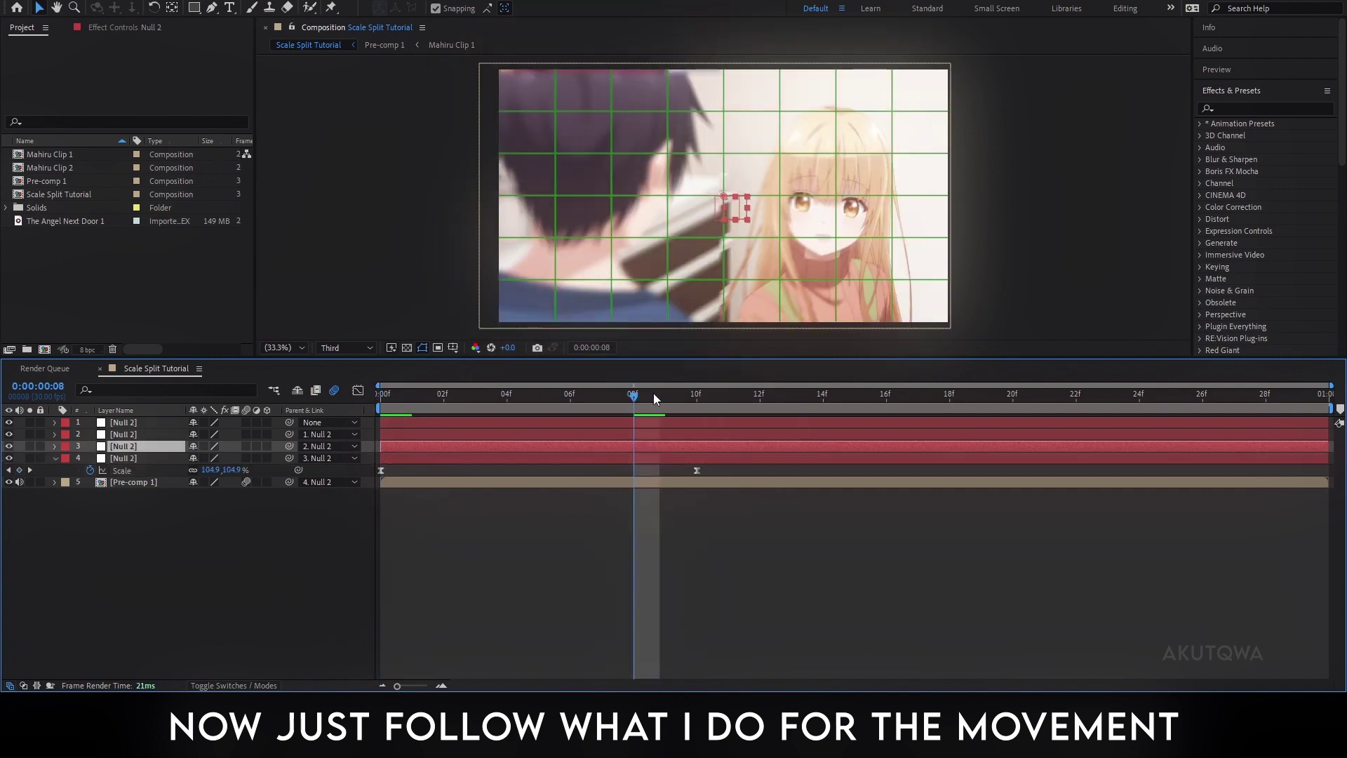
click(172, 8)
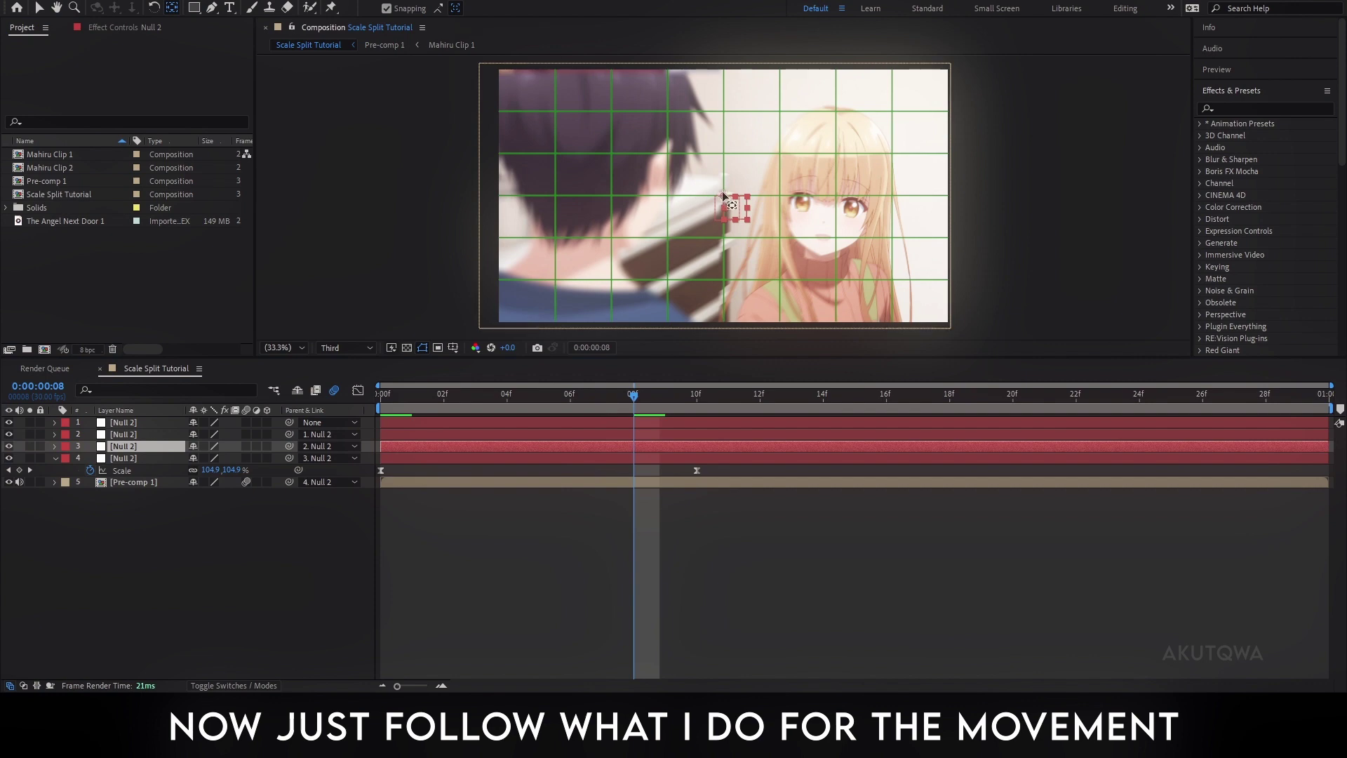
drag(723, 196, 602, 196)
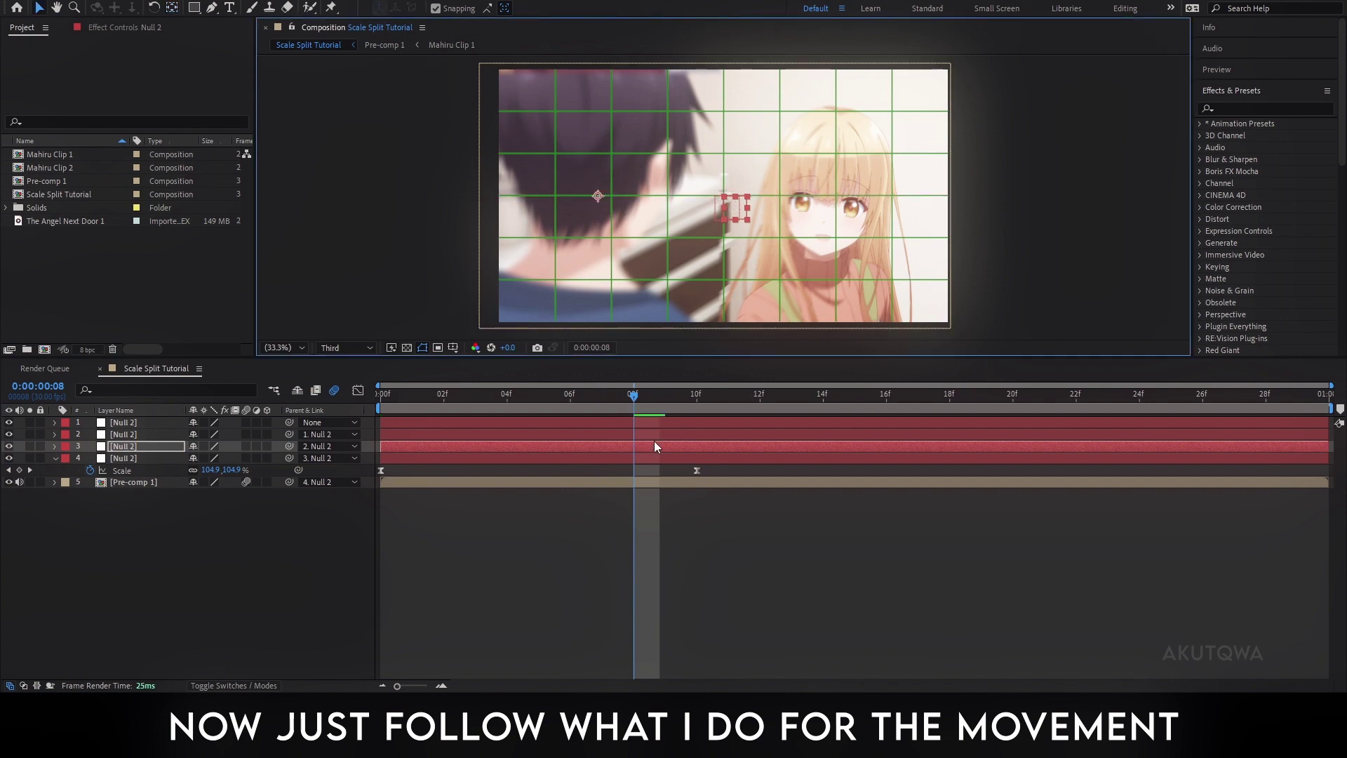
key(v)
key(s)
key(alt+shift+s)
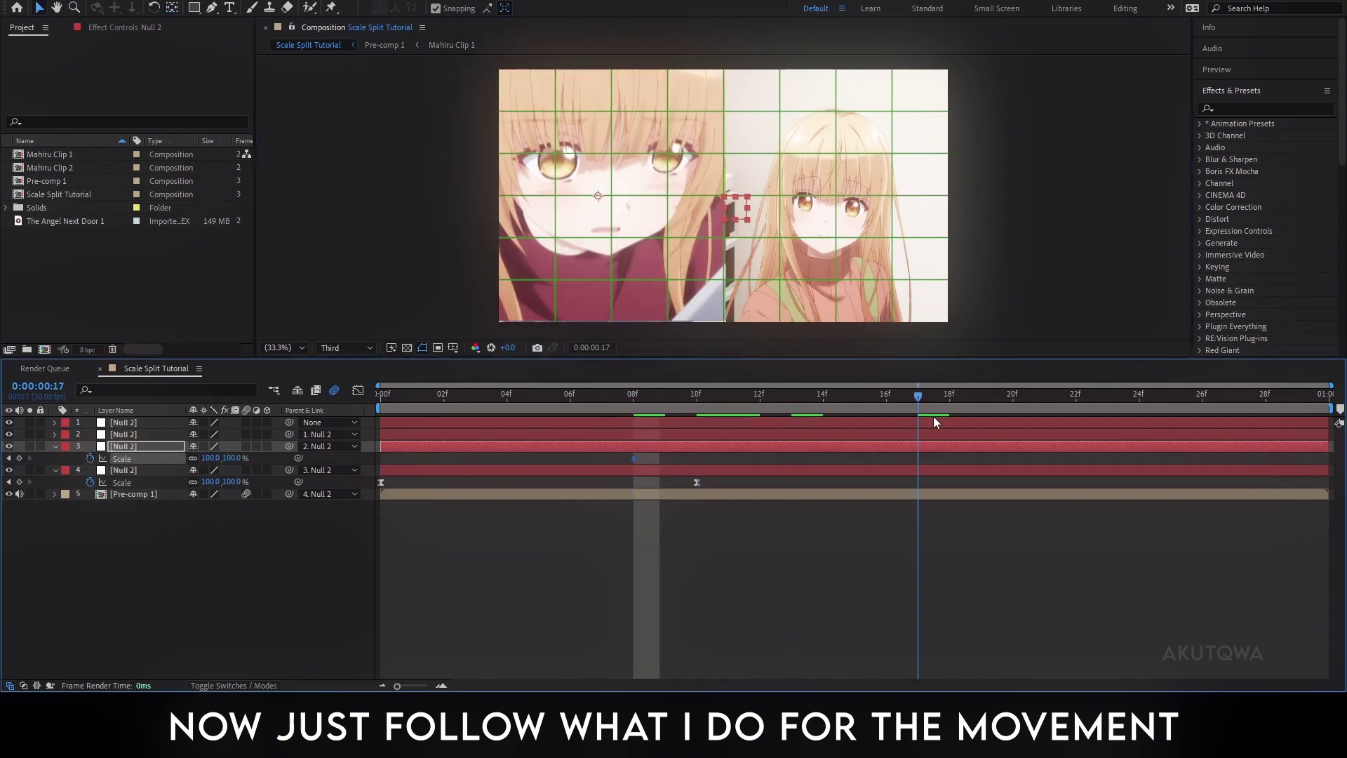
drag(689, 414, 981, 417)
click(391, 515)
drag(236, 458, 290, 468)
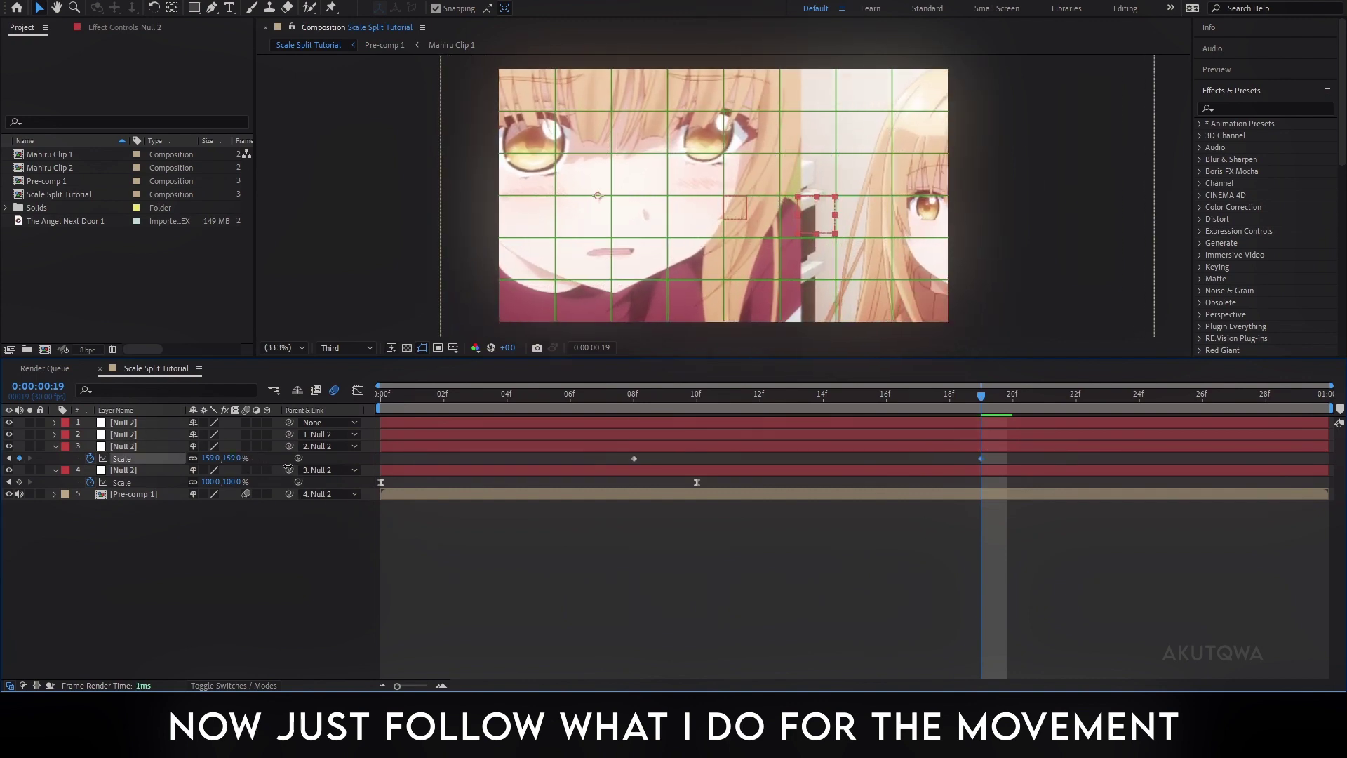
Nudge the third null's anchor slightly left at frame 7 and Easy Ease both its Scale keyframes
click(609, 406)
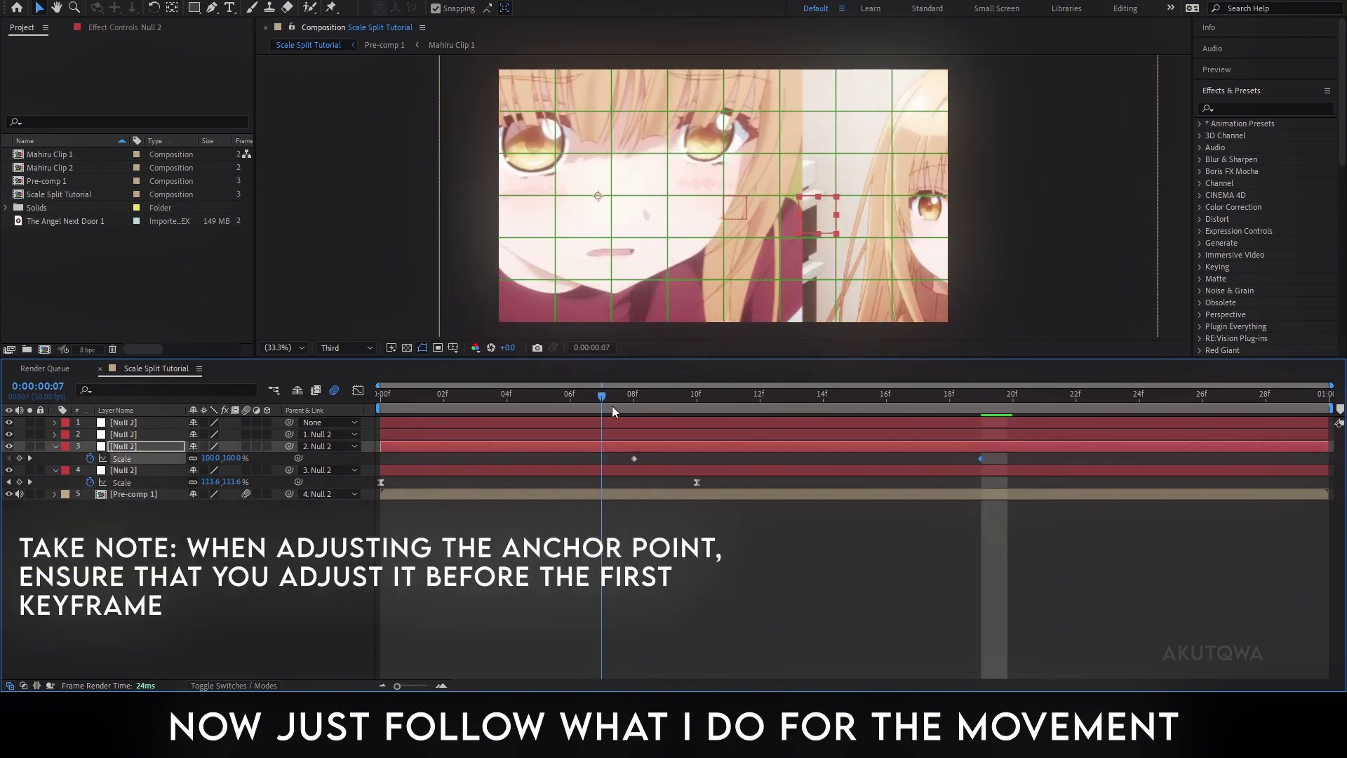
drag(629, 399, 593, 398)
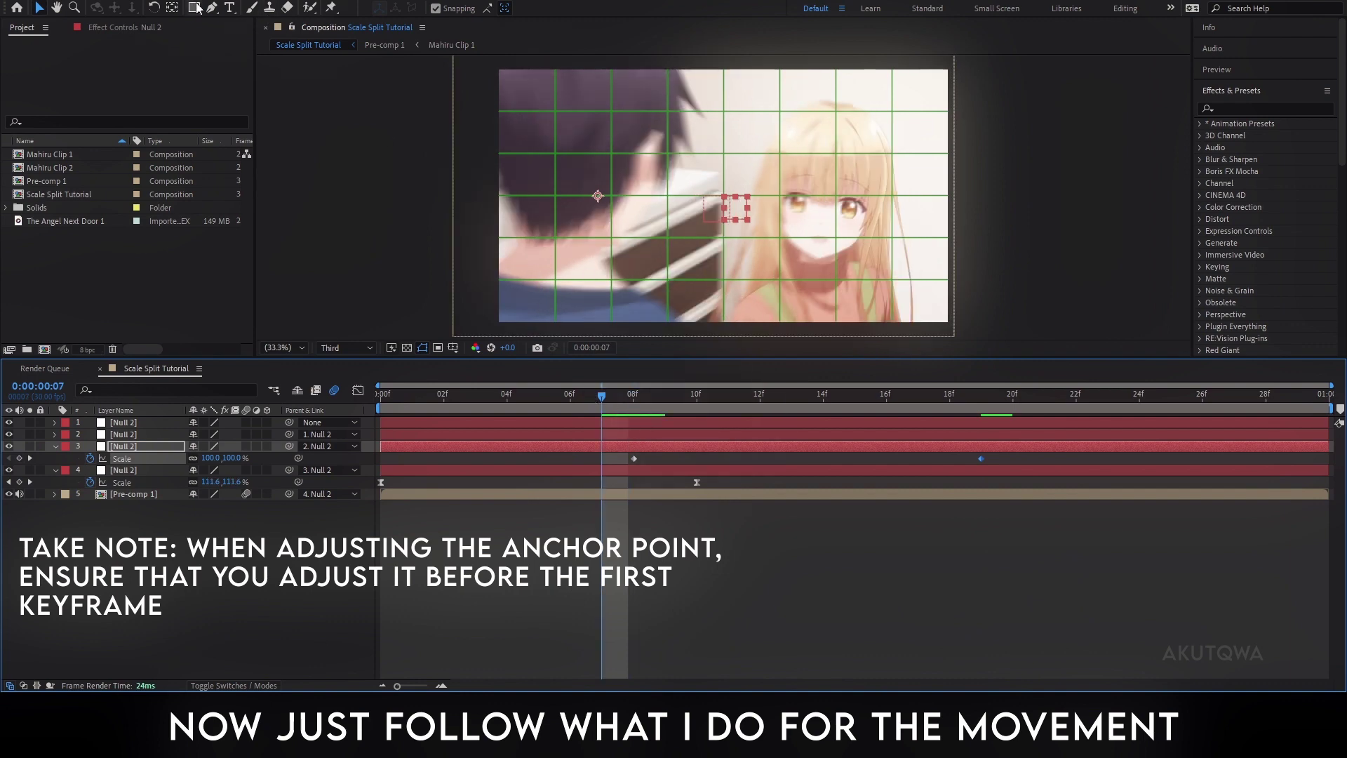
click(175, 10)
drag(603, 197, 575, 195)
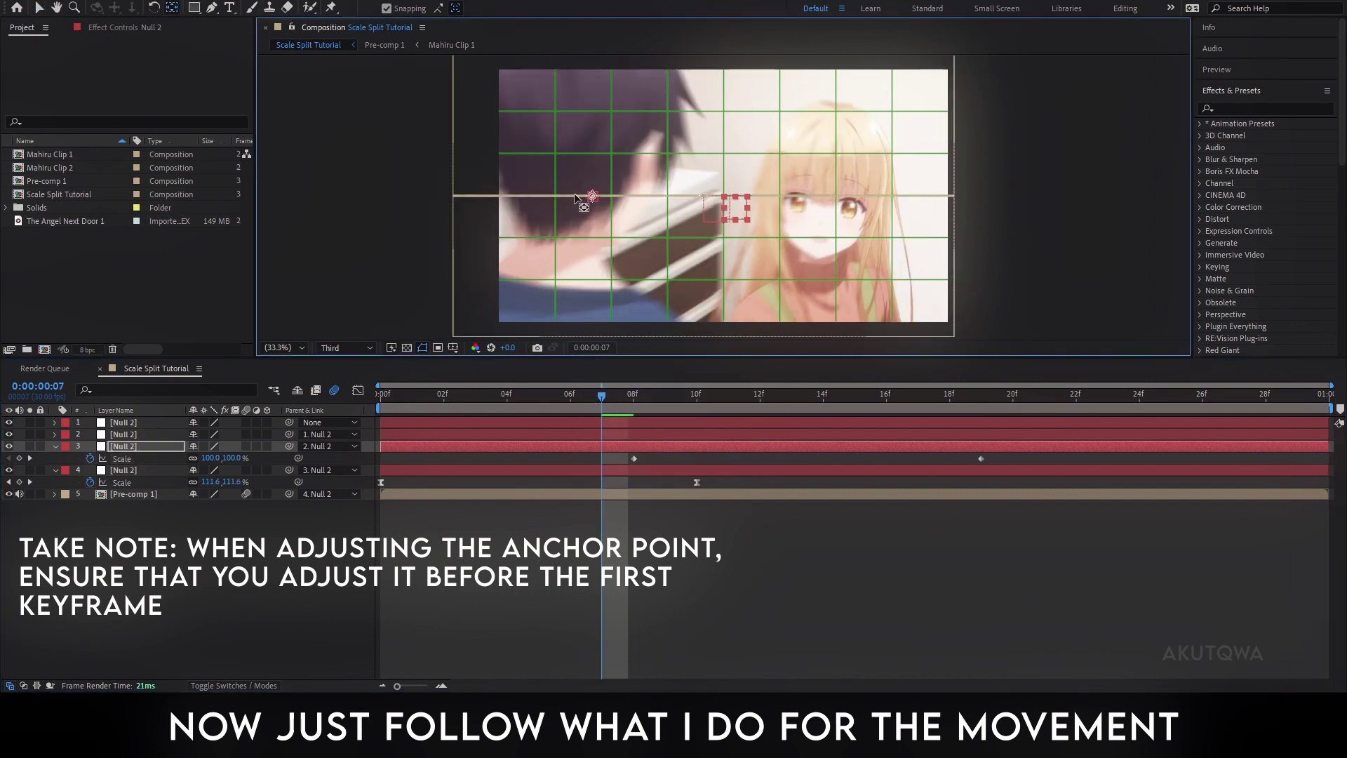
click(983, 398)
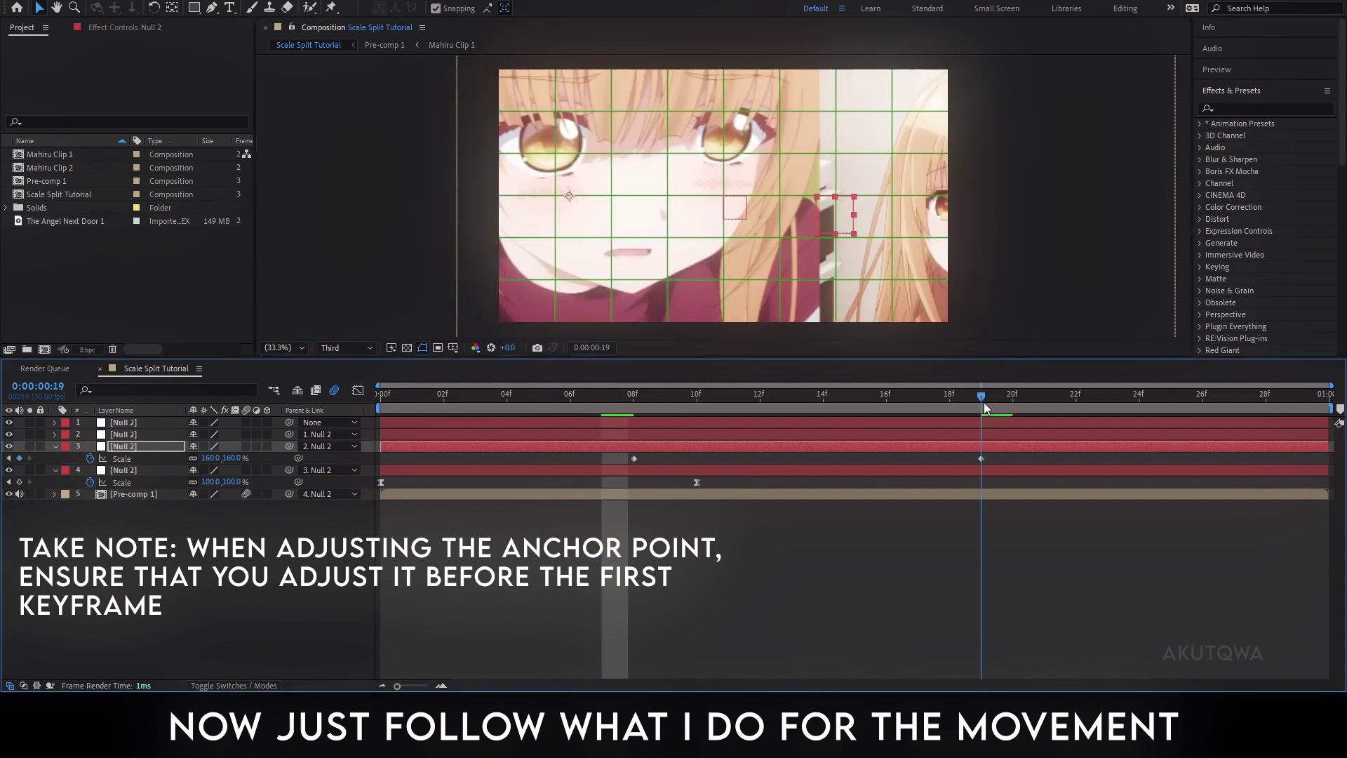
click(981, 458)
right_click(631, 459)
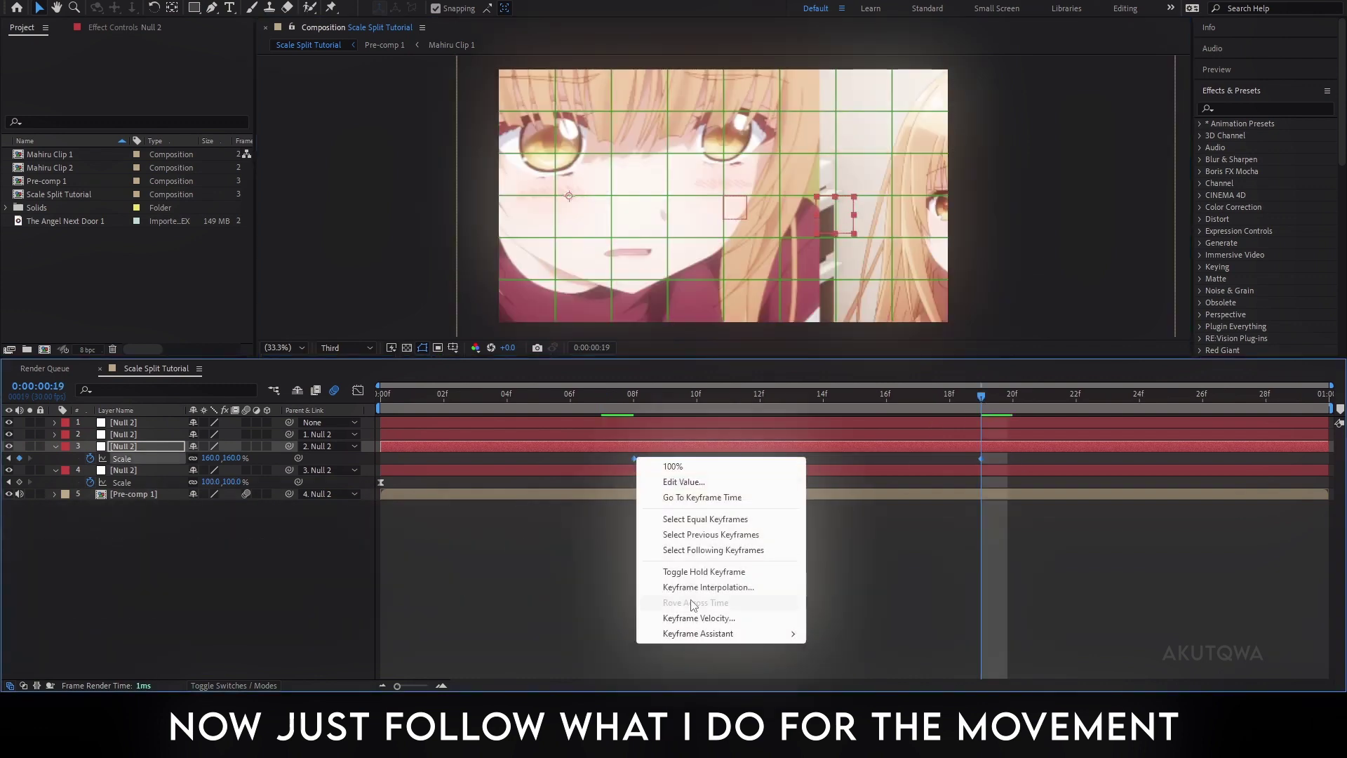
mouse_move(706, 632)
click(863, 548)
click(591, 411)
Move the third null's end Scale keyframe to about frame 22, previewing, then select the second null
key(Home)
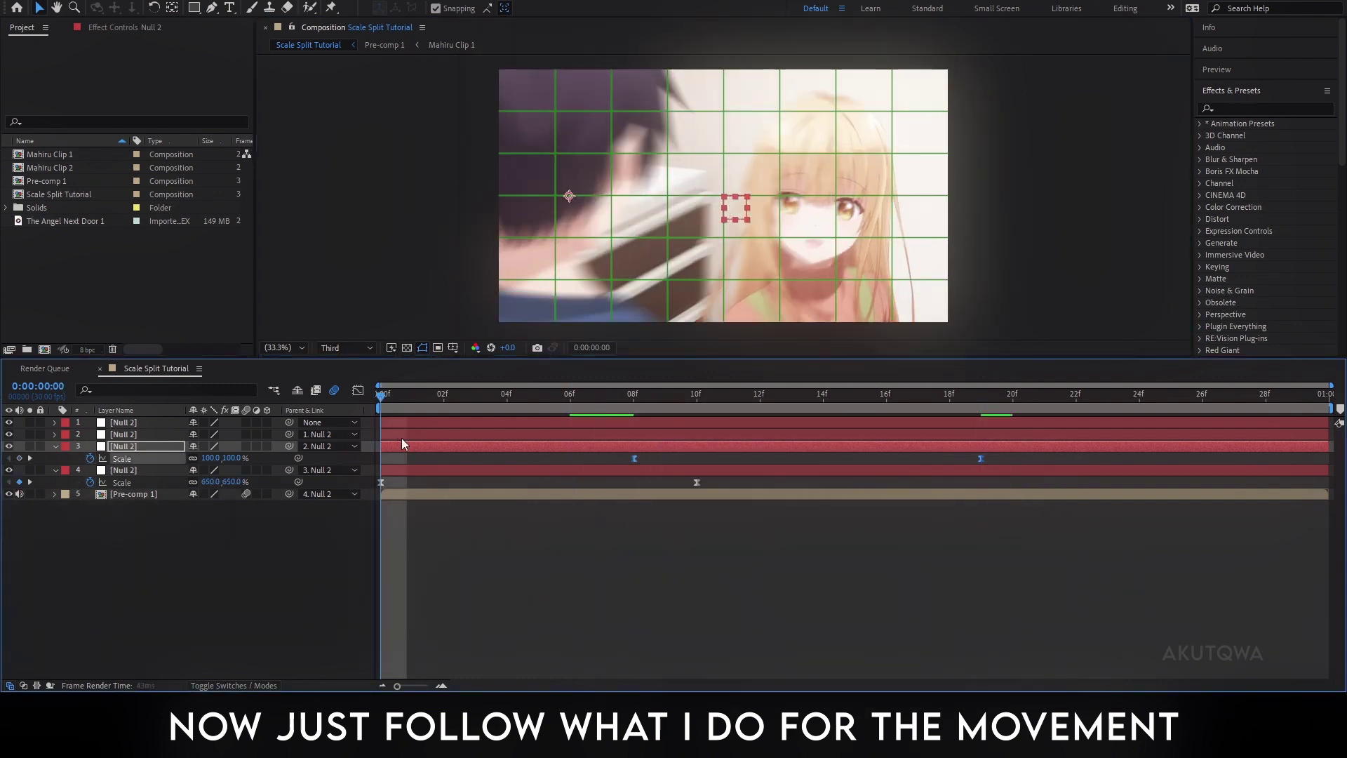
key(space)
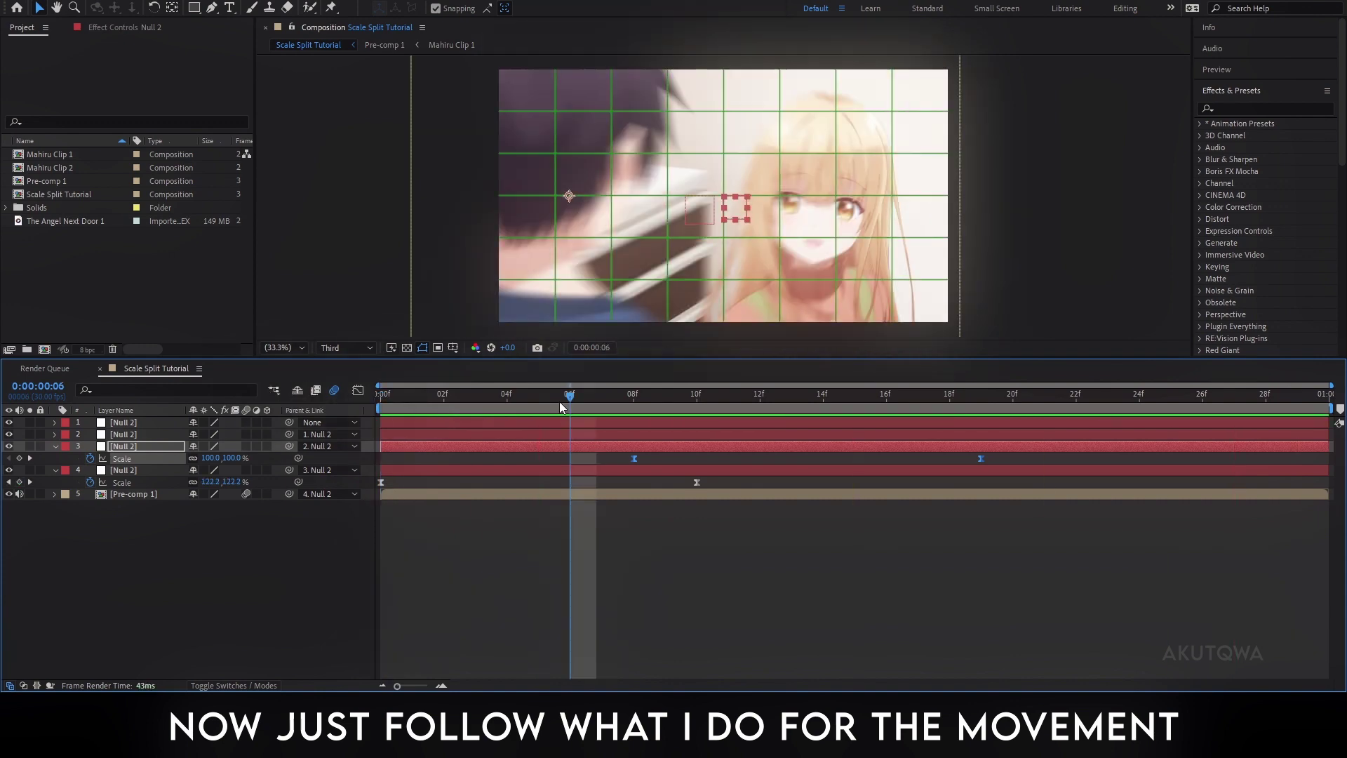
key(space)
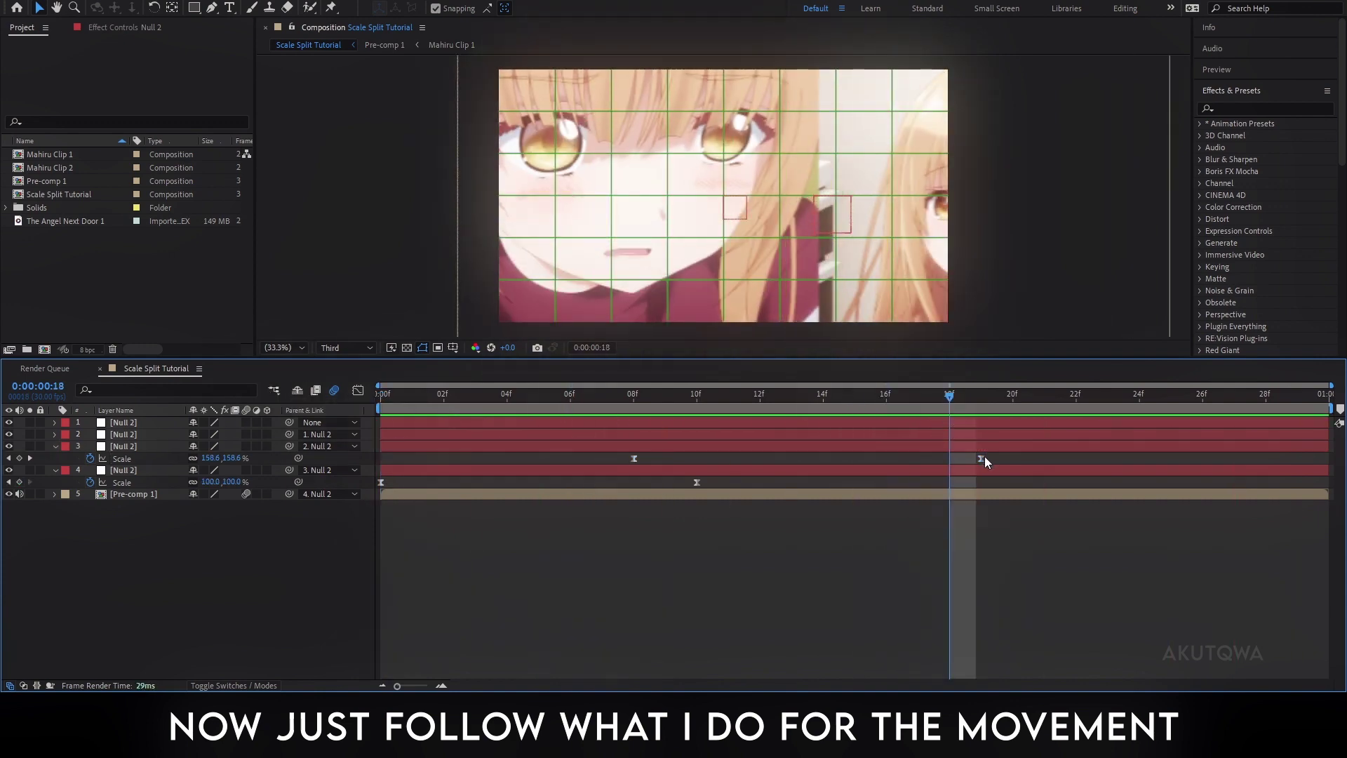
drag(981, 458, 1075, 458)
key(Home)
key(space)
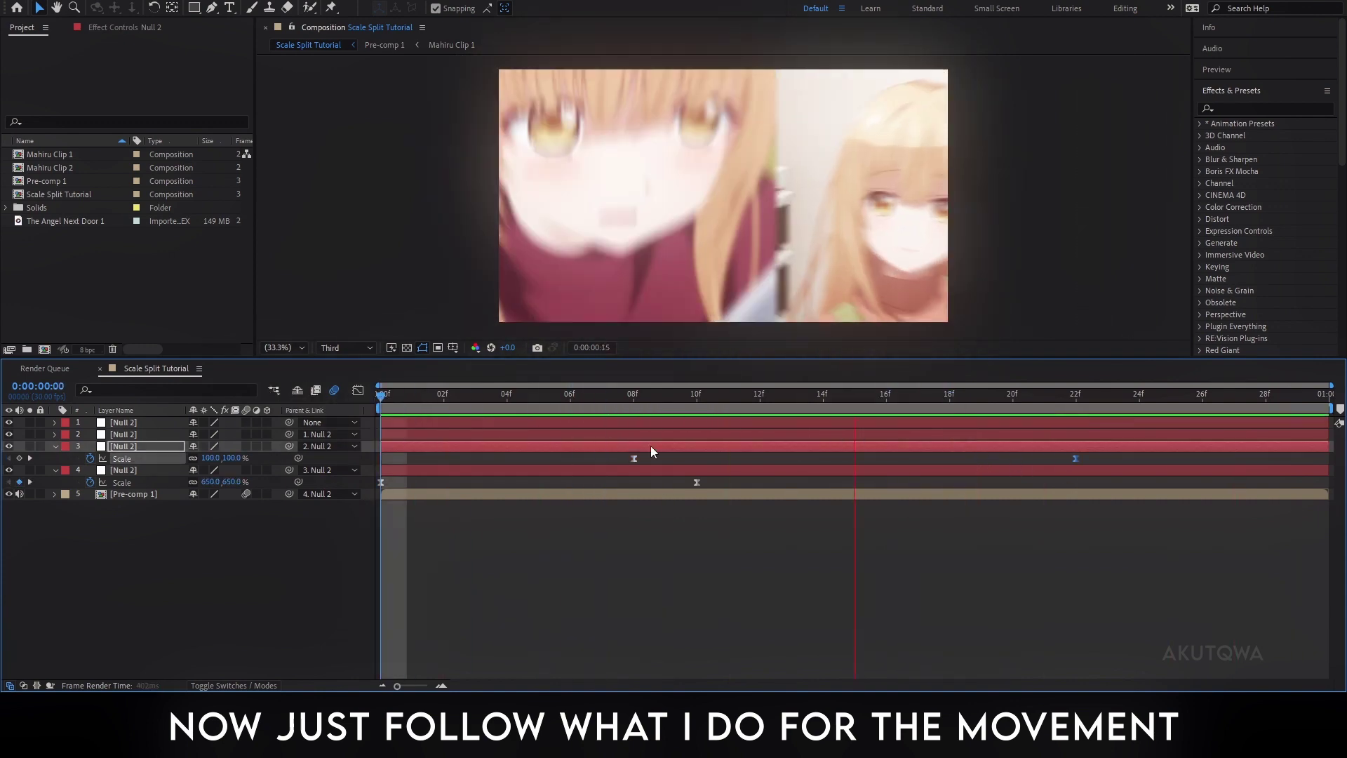
click(1020, 395)
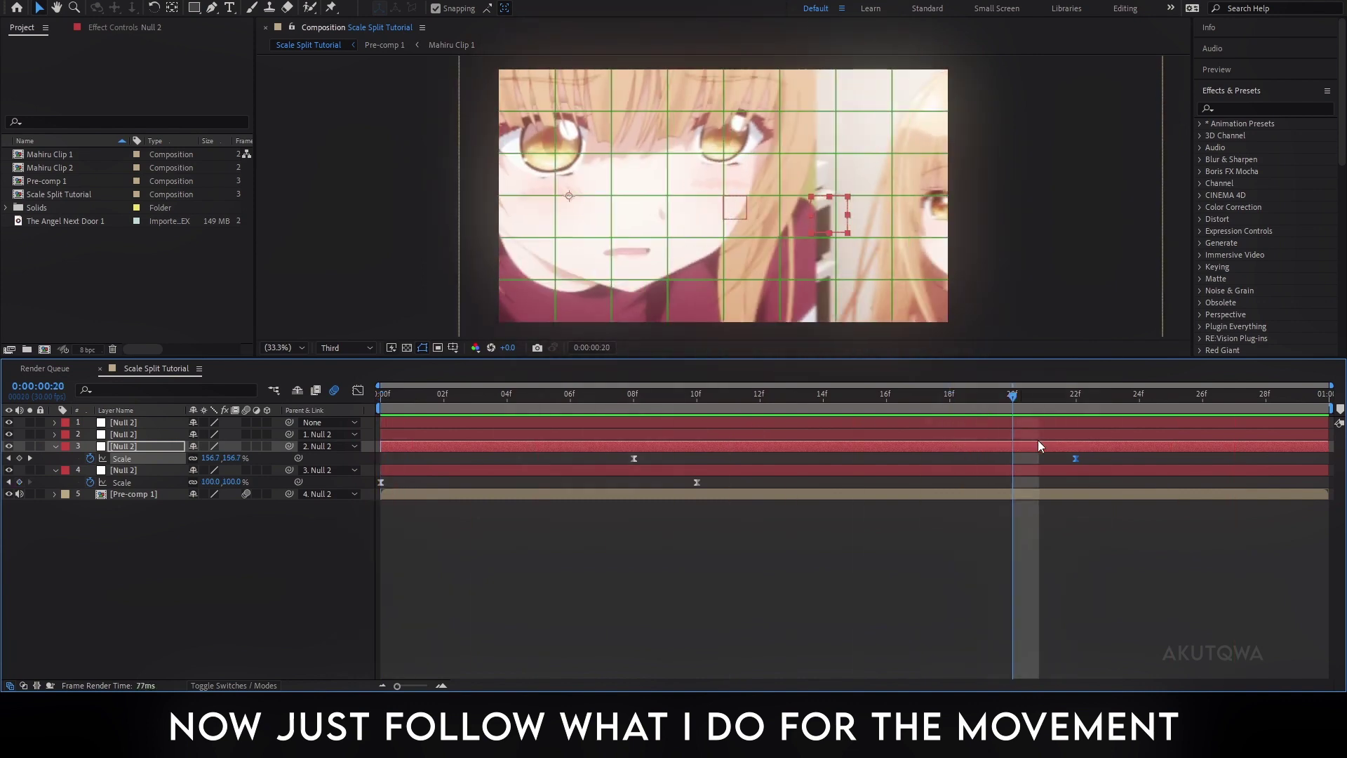
click(153, 436)
key(s)
click(1203, 395)
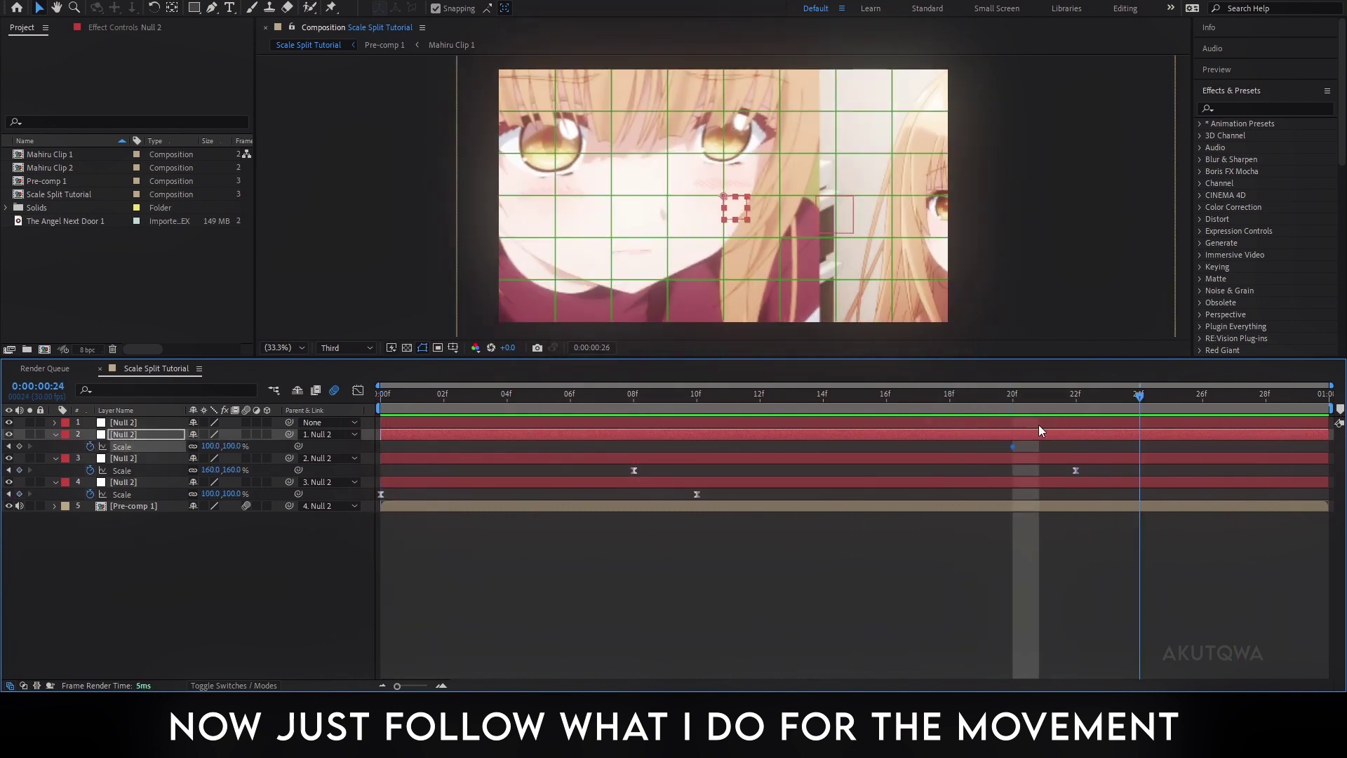
Separate the second null's Position dimensions and keyframe X from 0 at frame 20 to about -1000 at frame 29
click(1018, 395)
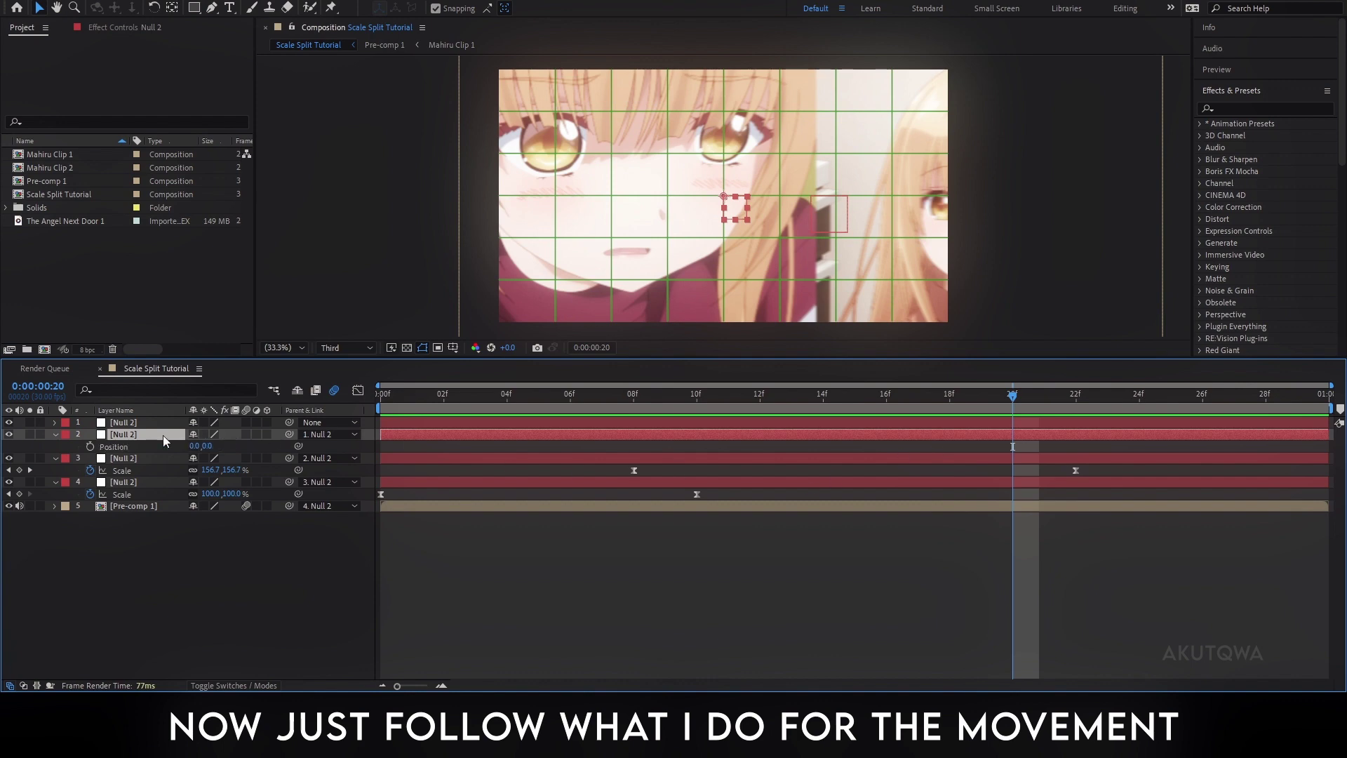
right_click(94, 446)
click(175, 511)
click(90, 458)
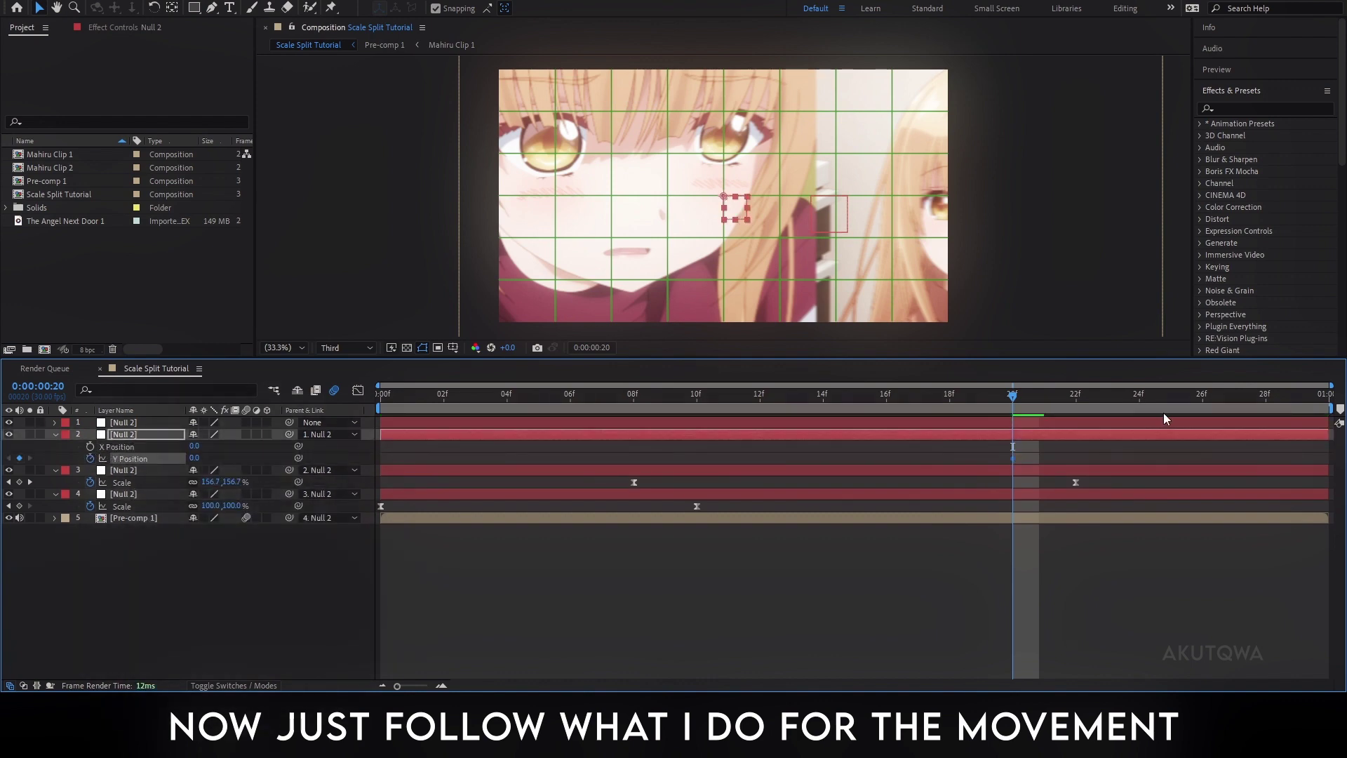
click(90, 458)
click(90, 446)
click(1133, 423)
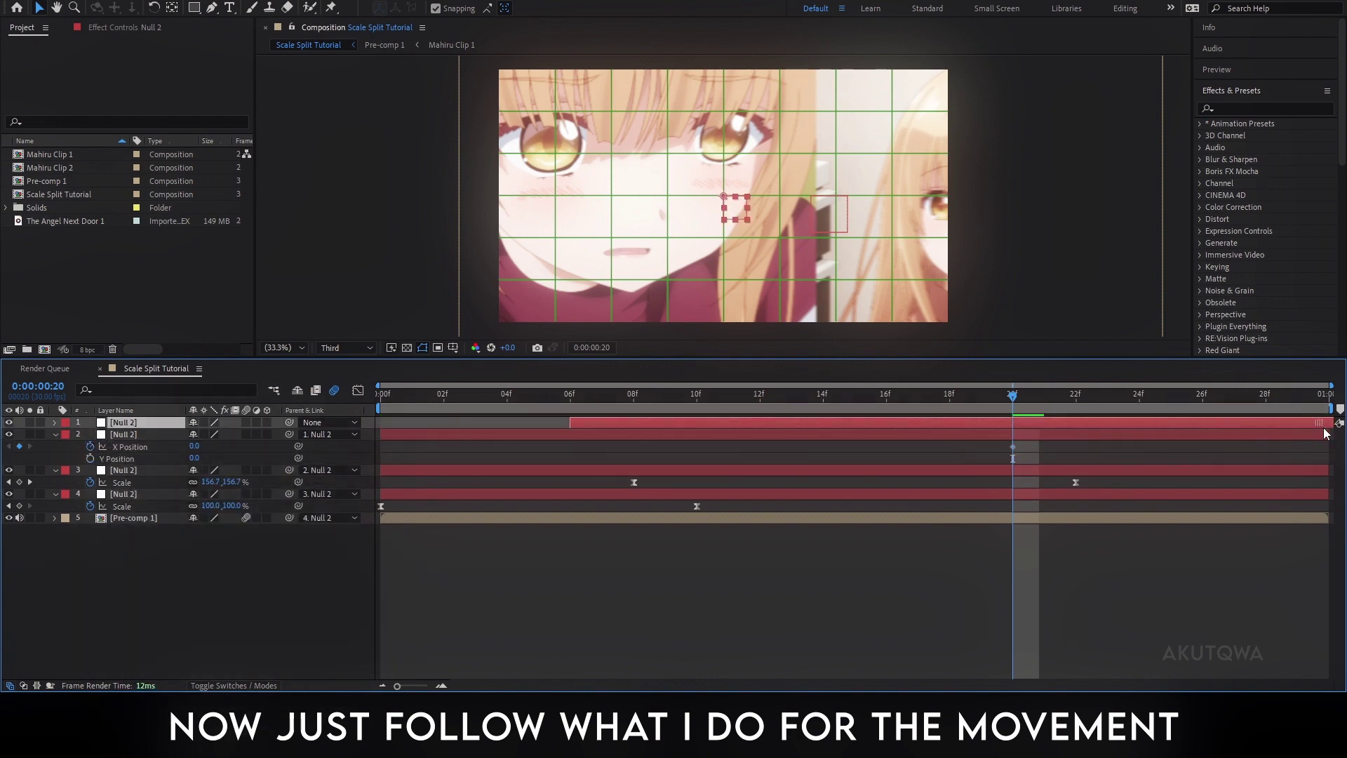
click(1312, 397)
mouse_move(194, 446)
mouse_down()
mouse_move(153, 459)
mouse_move(1239, 468)
mouse_move(1329, 453)
mouse_up()
Ease both X Position keyframes and bend the Bezier handles so the slide accelerates hard, then preview
key(shift+F3)
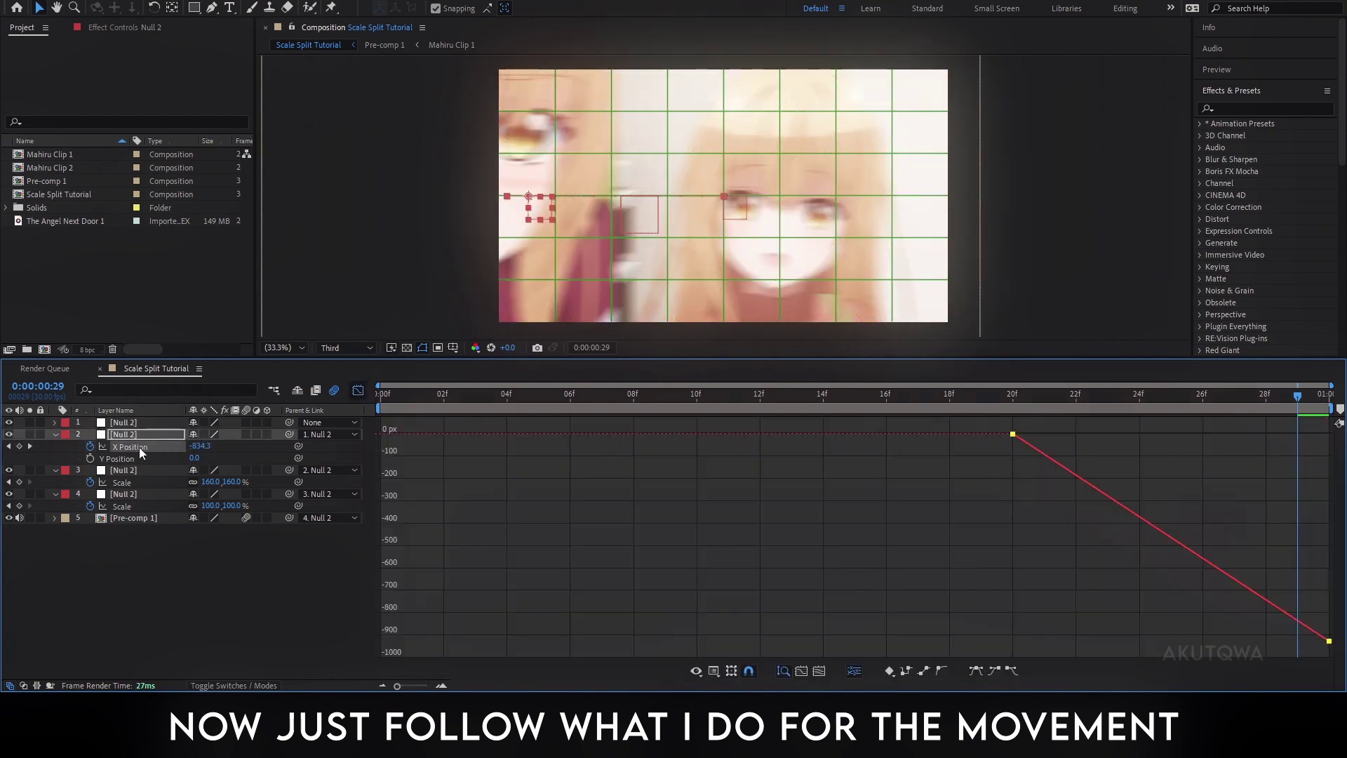
click(976, 671)
drag(1224, 641, 1319, 473)
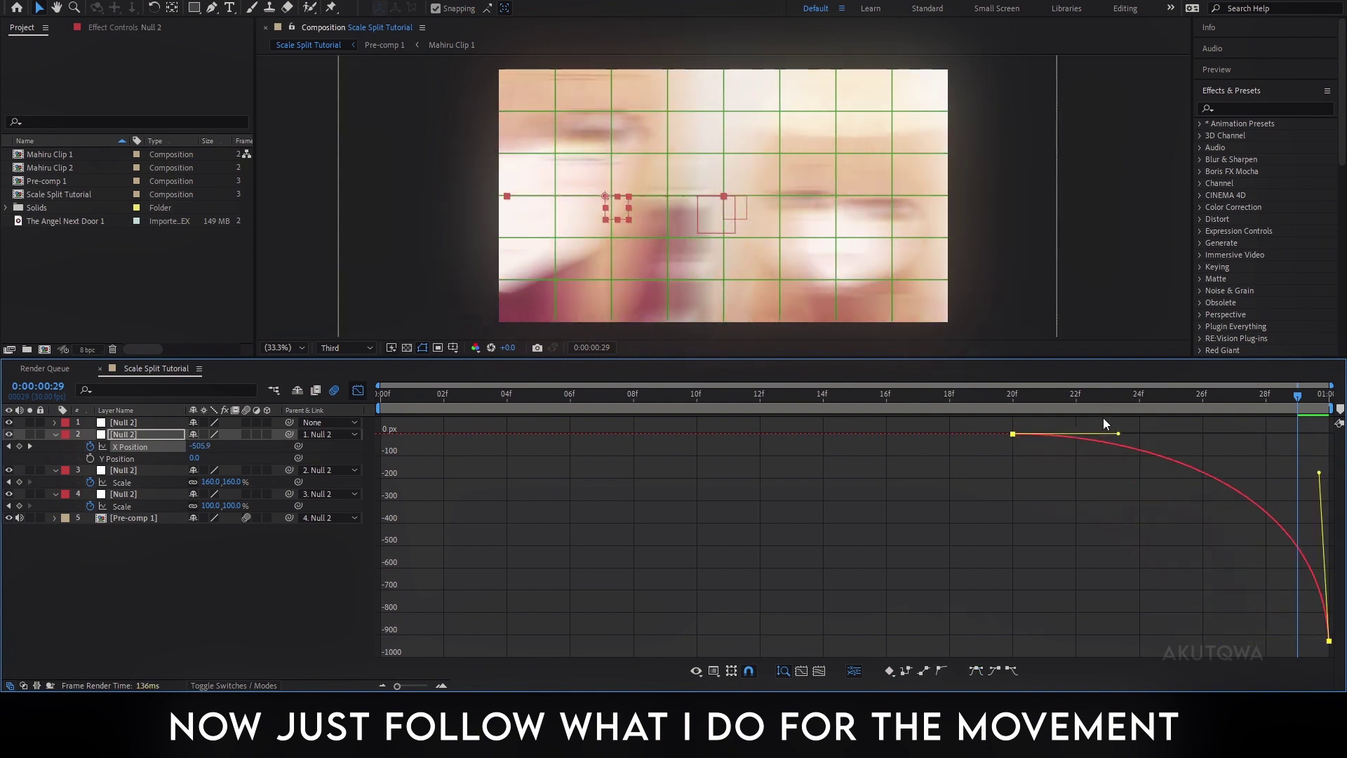
mouse_move(1121, 437)
mouse_down()
mouse_move(1213, 398)
mouse_move(951, 399)
mouse_up()
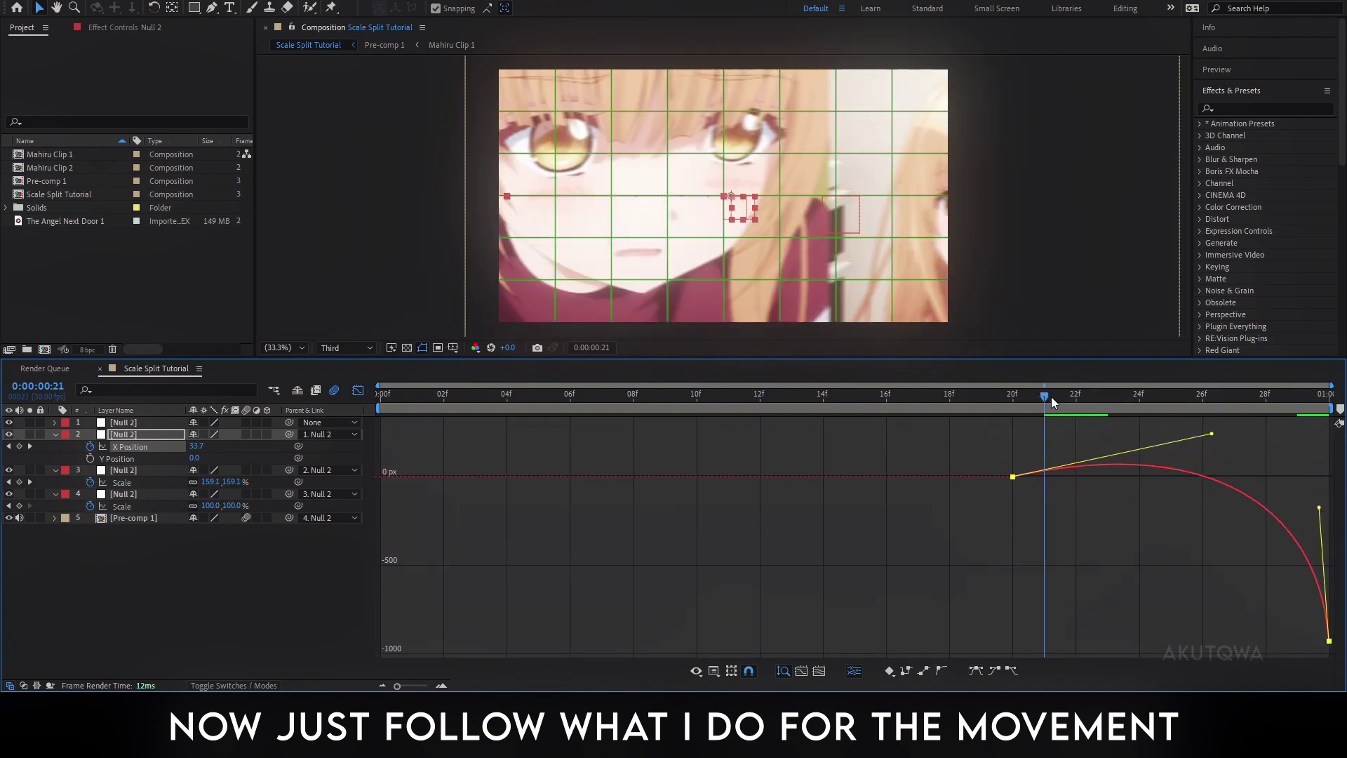
key(space)
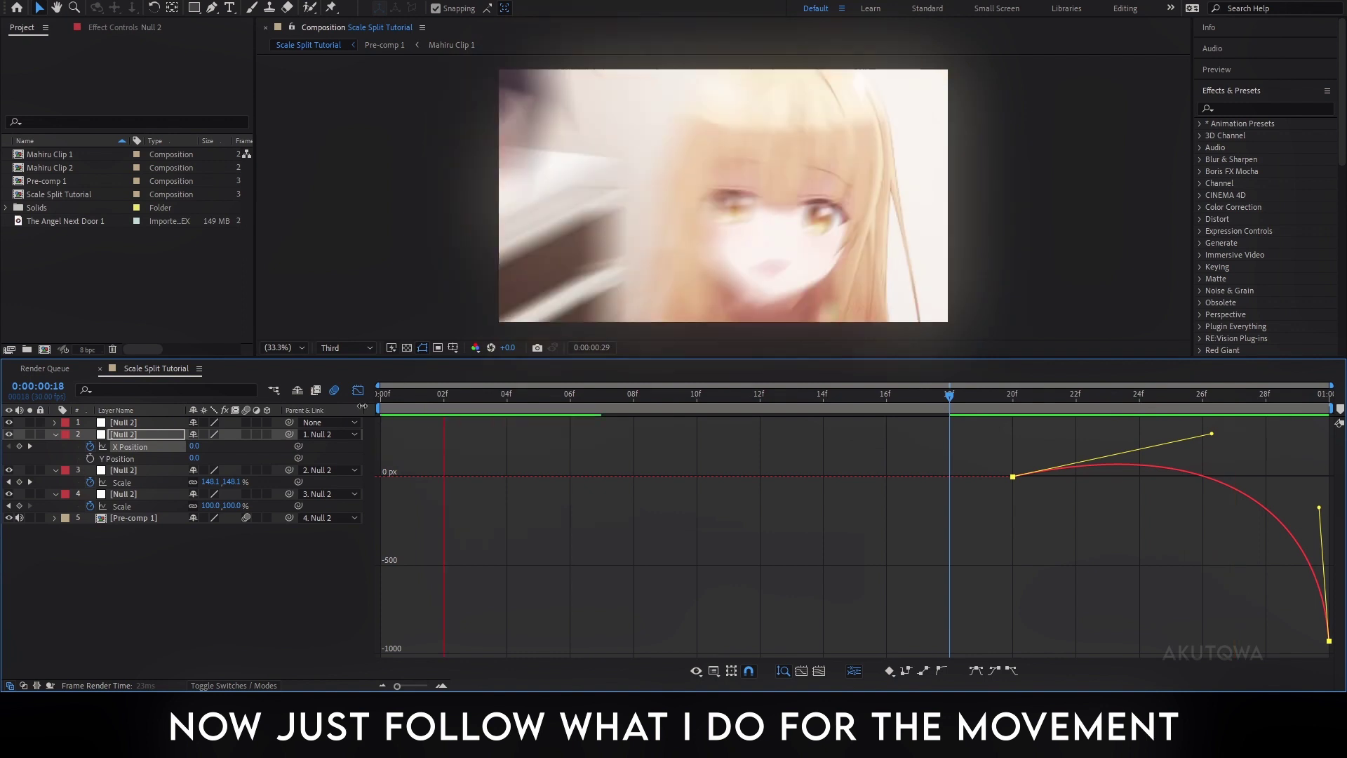
key(shift+F3)
key(space)
key(Home)
key(ctrl+apostrophe)
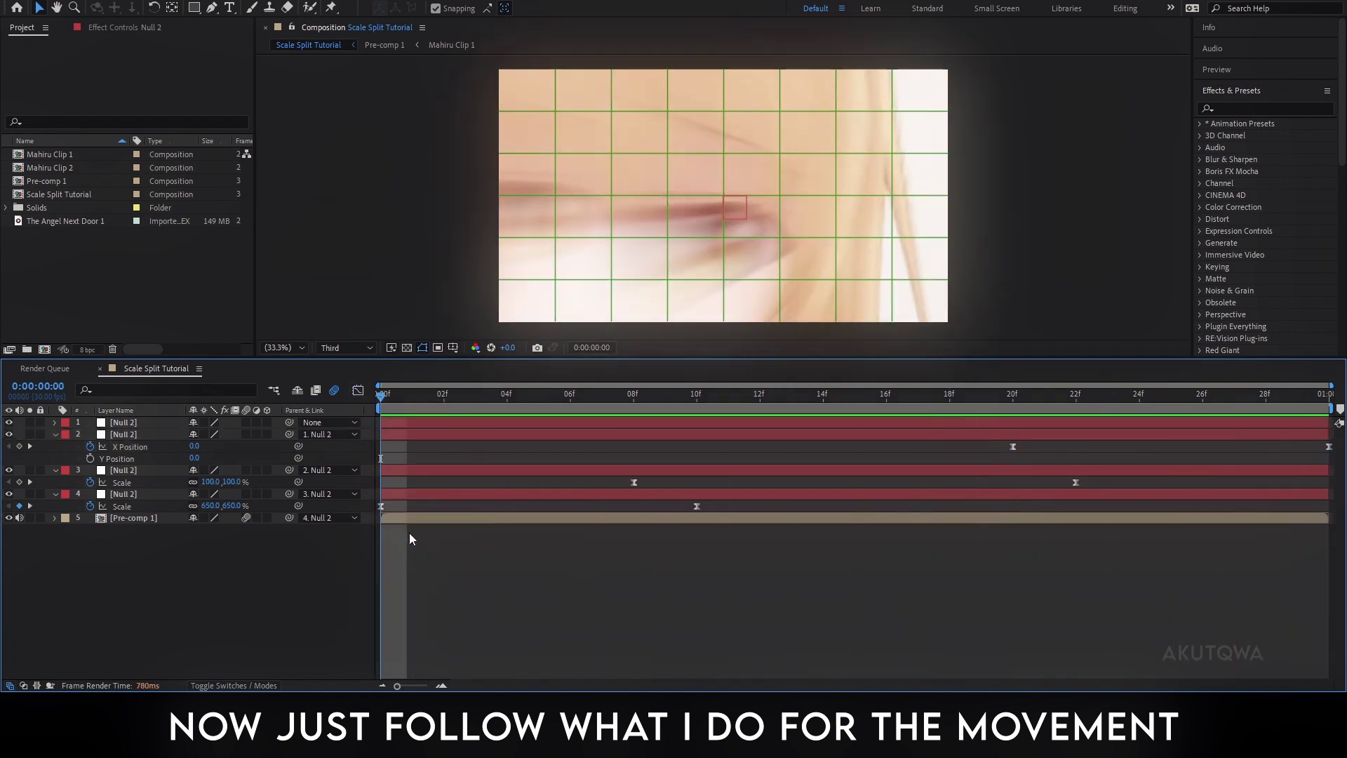
click(411, 517)
Apply the Visper shake user preset to Pre-comp 1 and preview it
click(1200, 124)
click(1213, 147)
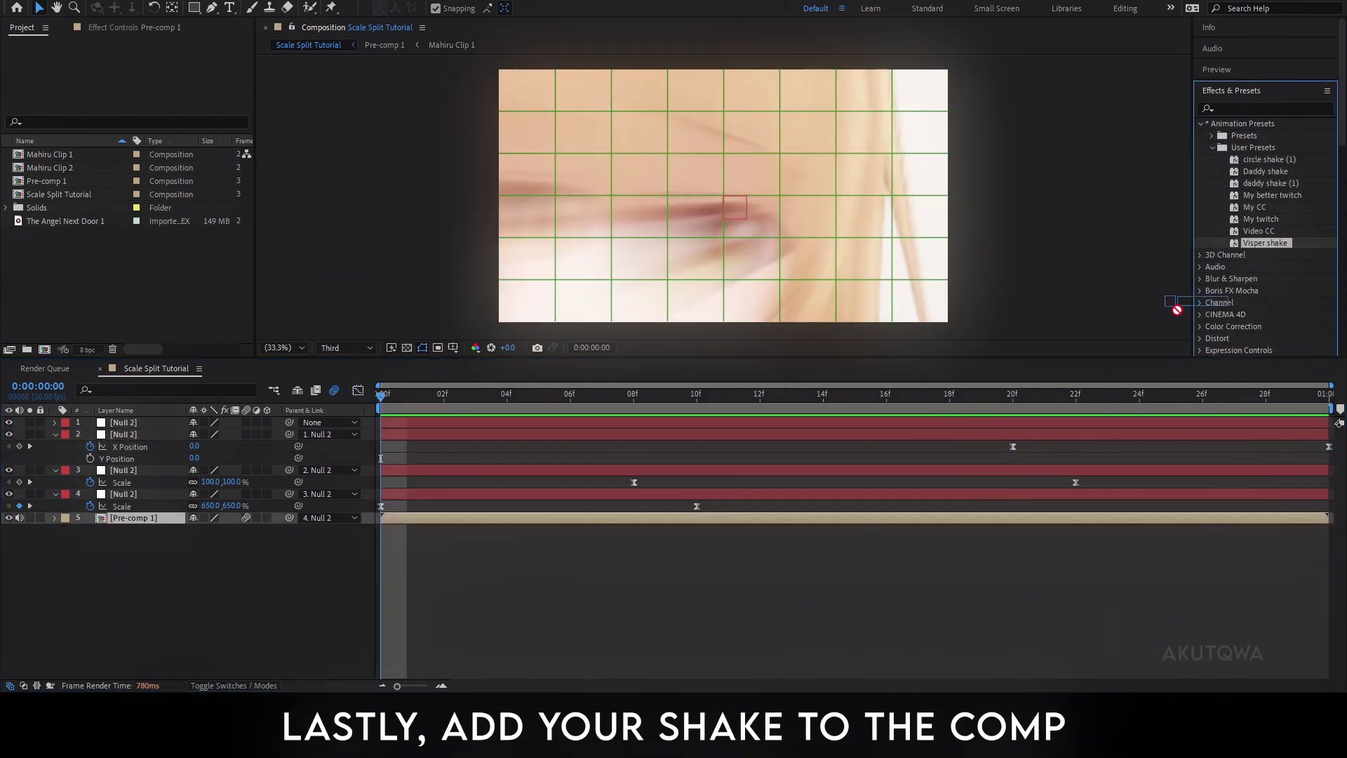
mouse_move(1265, 243)
mouse_down()
mouse_move(524, 532)
mouse_move(602, 506)
mouse_up()
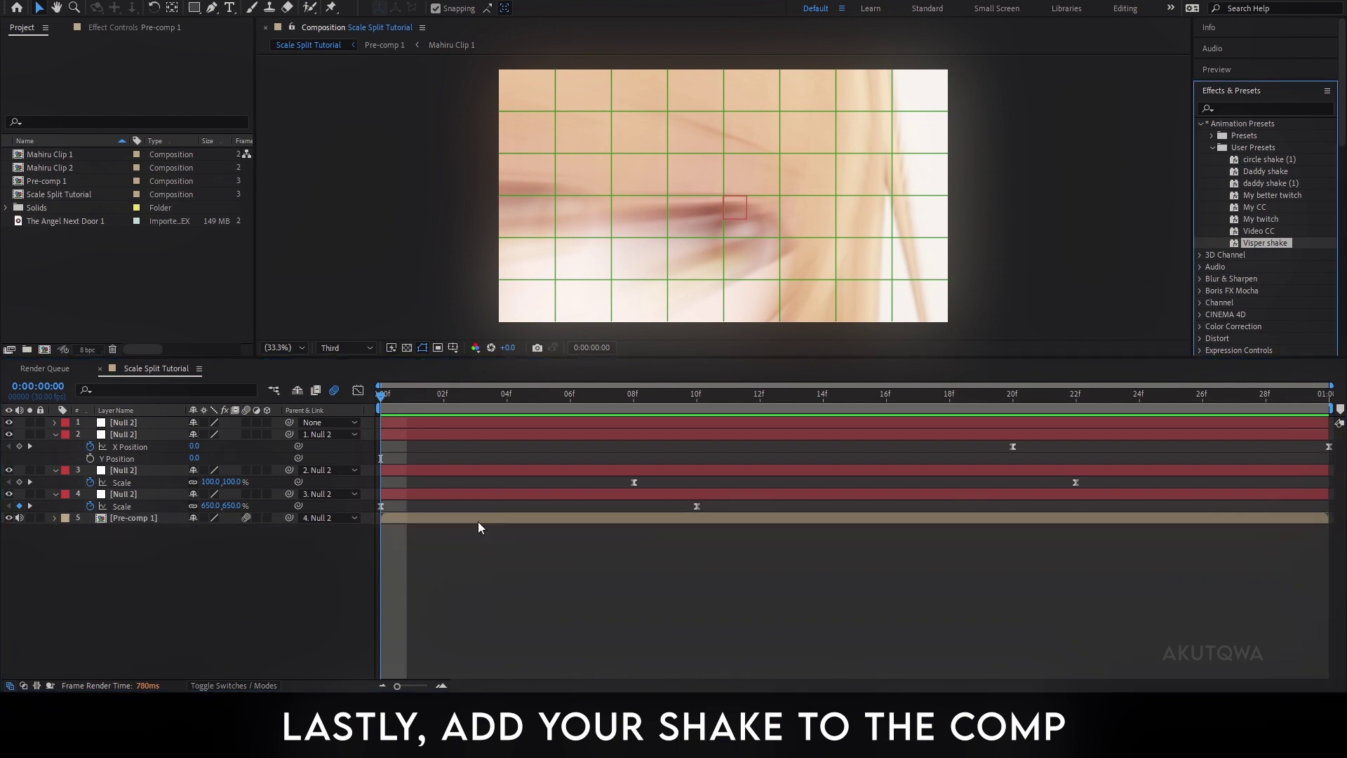
key(space)
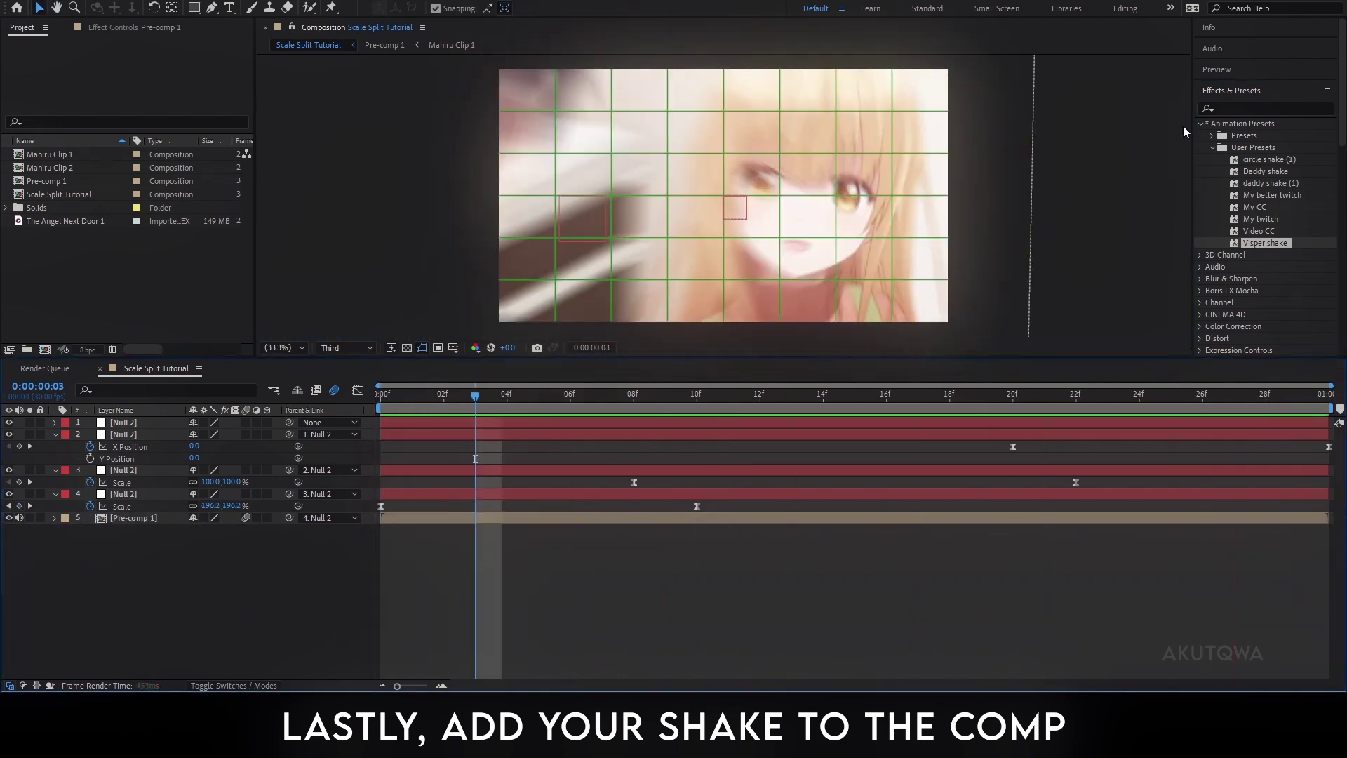
Add Motion Tile to Pre-comp 1 with Output Width 200, Output Height 160 and Mirror Edges on
text(motion)
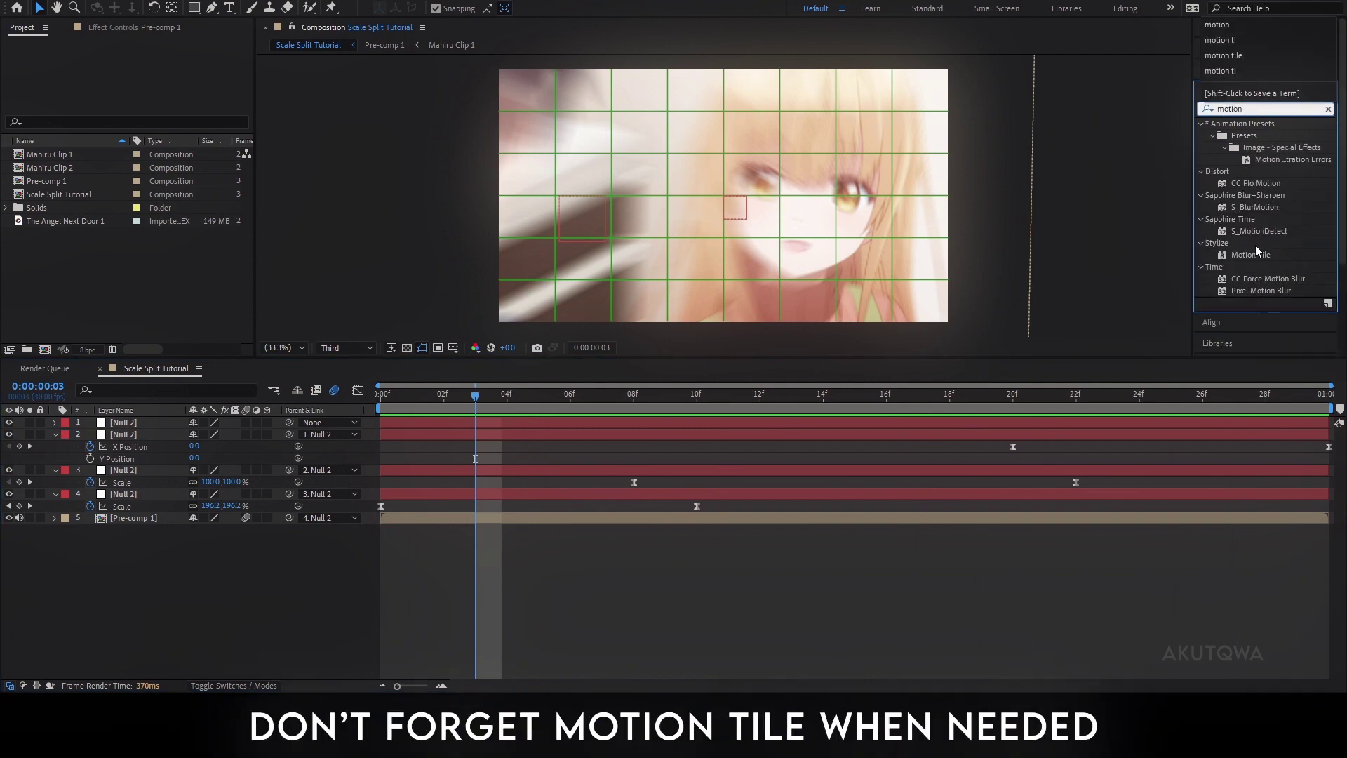
drag(1251, 255, 520, 519)
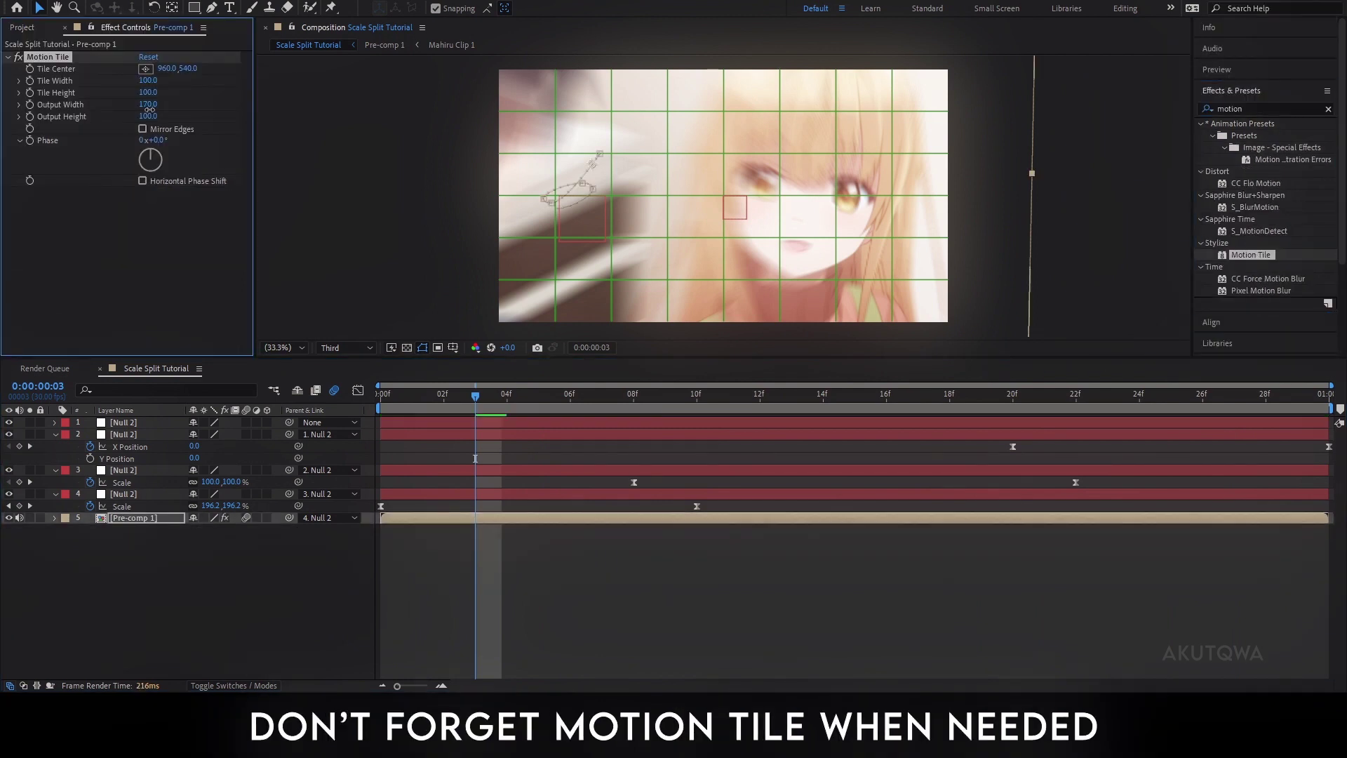
mouse_move(149, 109)
mouse_down()
mouse_move(154, 130)
mouse_move(169, 115)
mouse_up()
click(142, 129)
key(ctrl+apostrophe)
key(space)
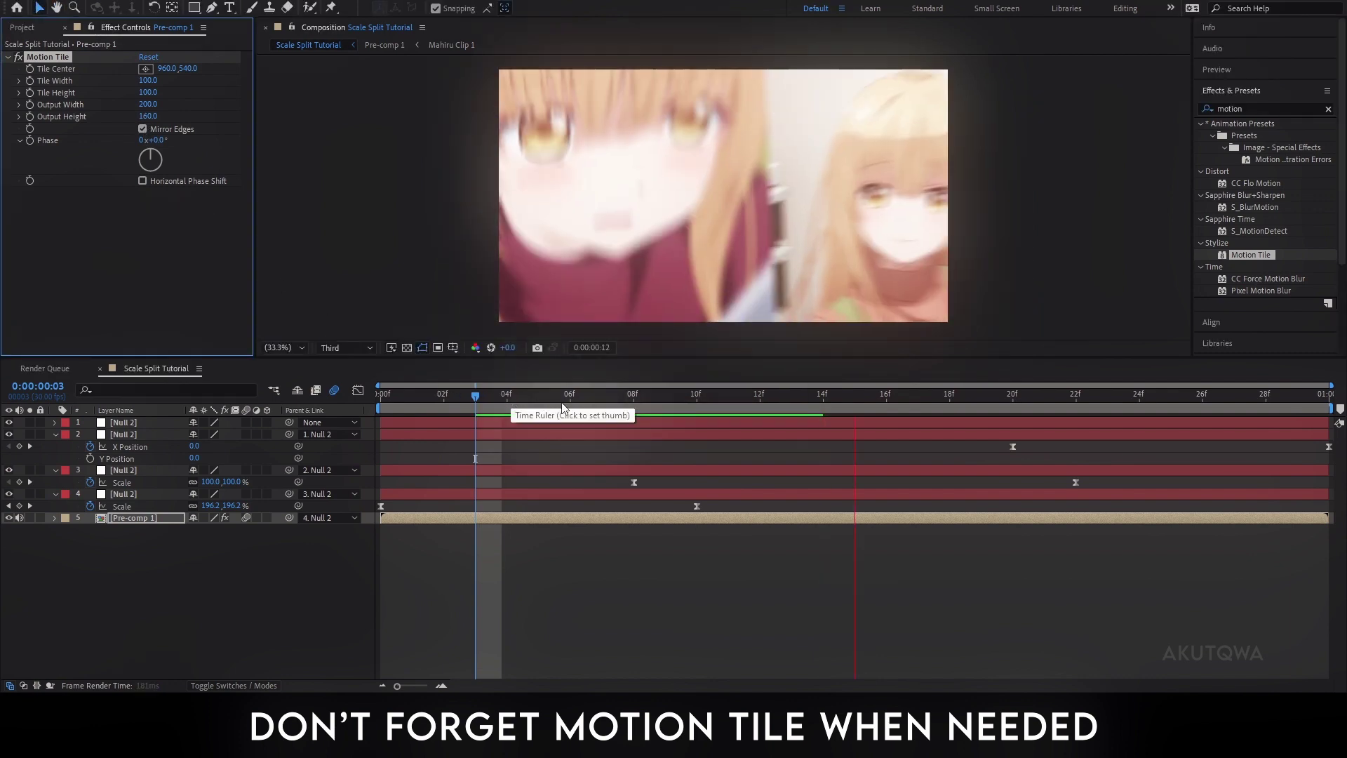
key(ctrl+apostrophe)
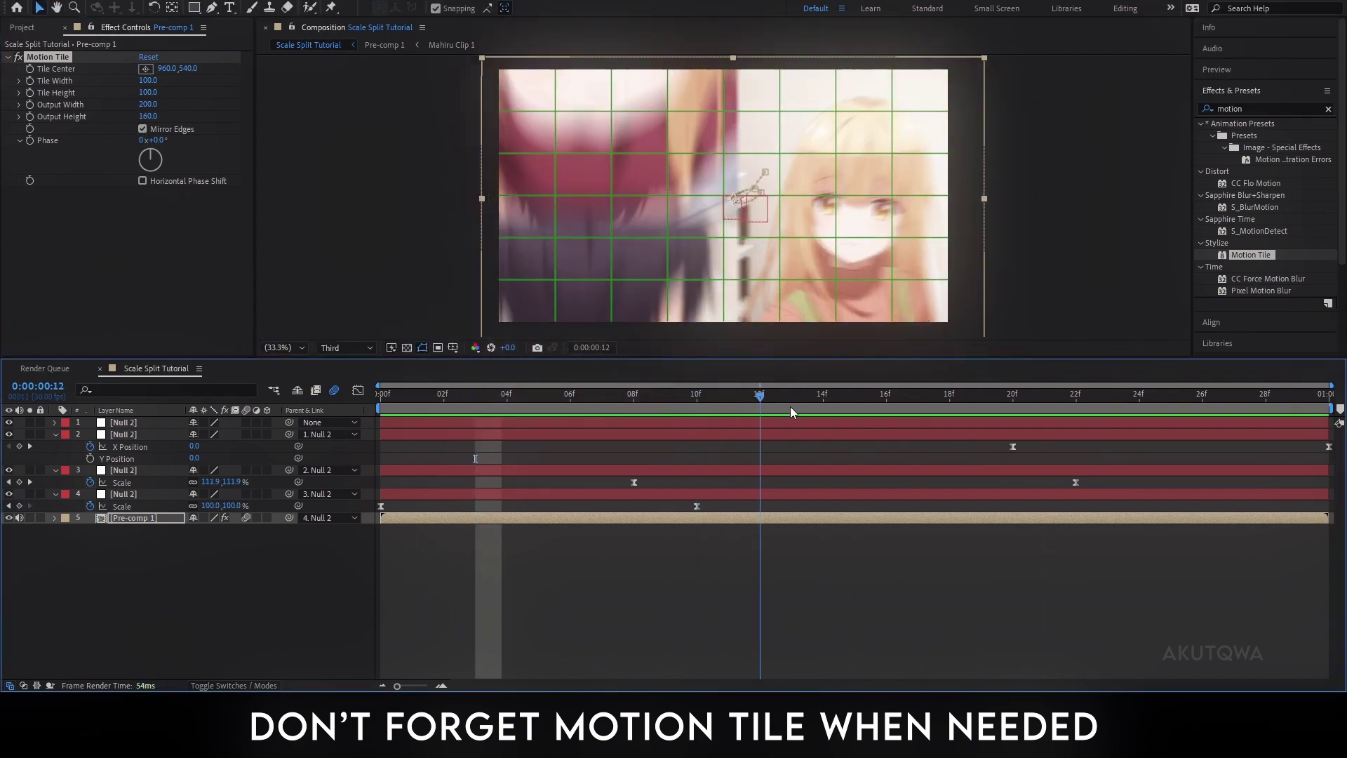
Inspect Mahiru Clip 1 inside Pre-comp 1 around frames 7–8, then return to Scale Split Tutorial
double_click(709, 517)
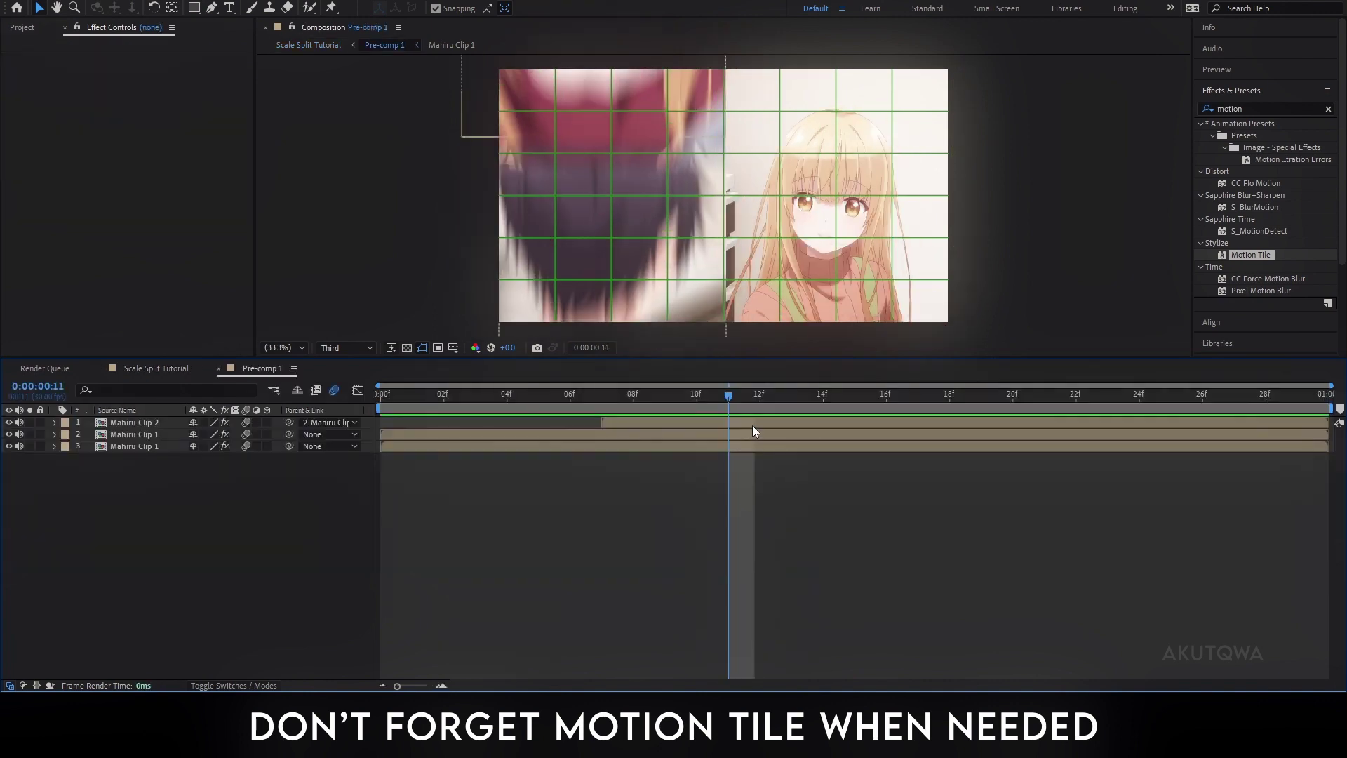
click(602, 410)
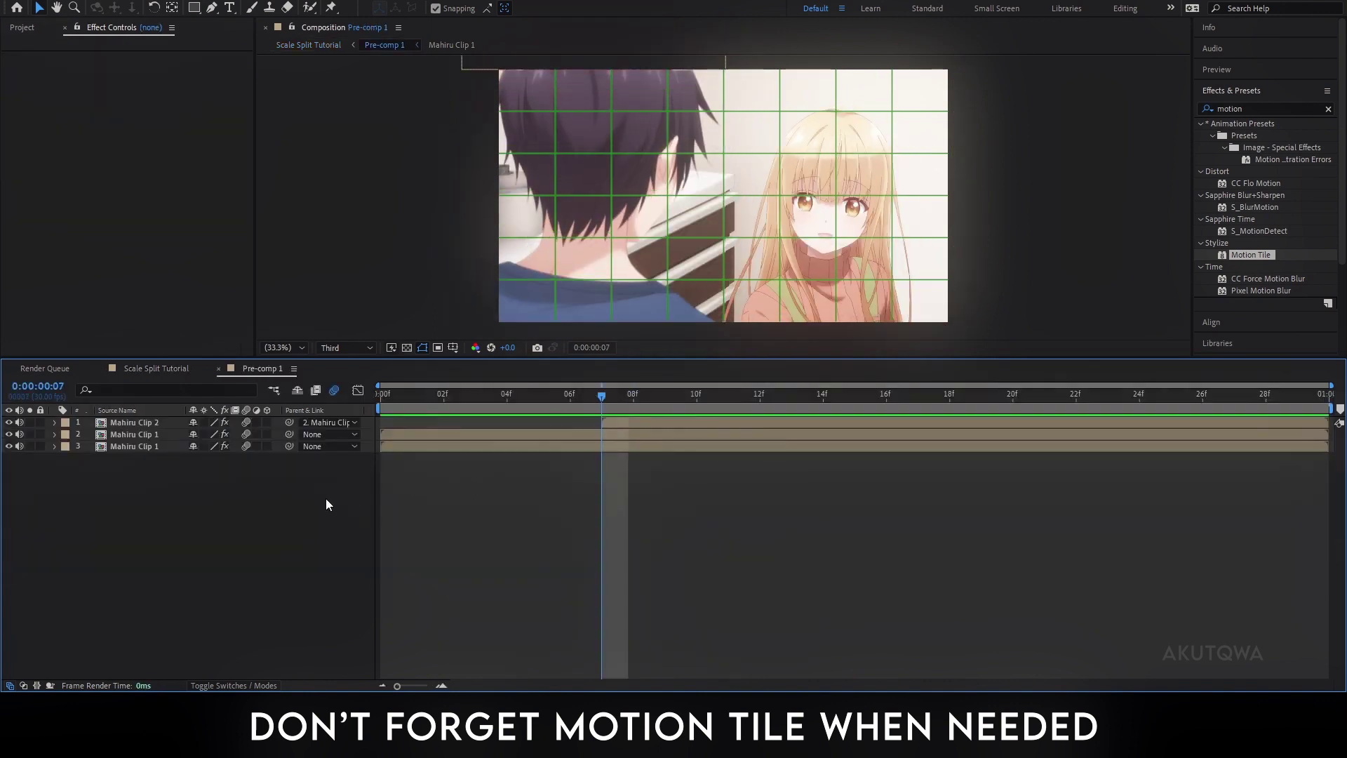
click(638, 434)
drag(629, 398, 633, 396)
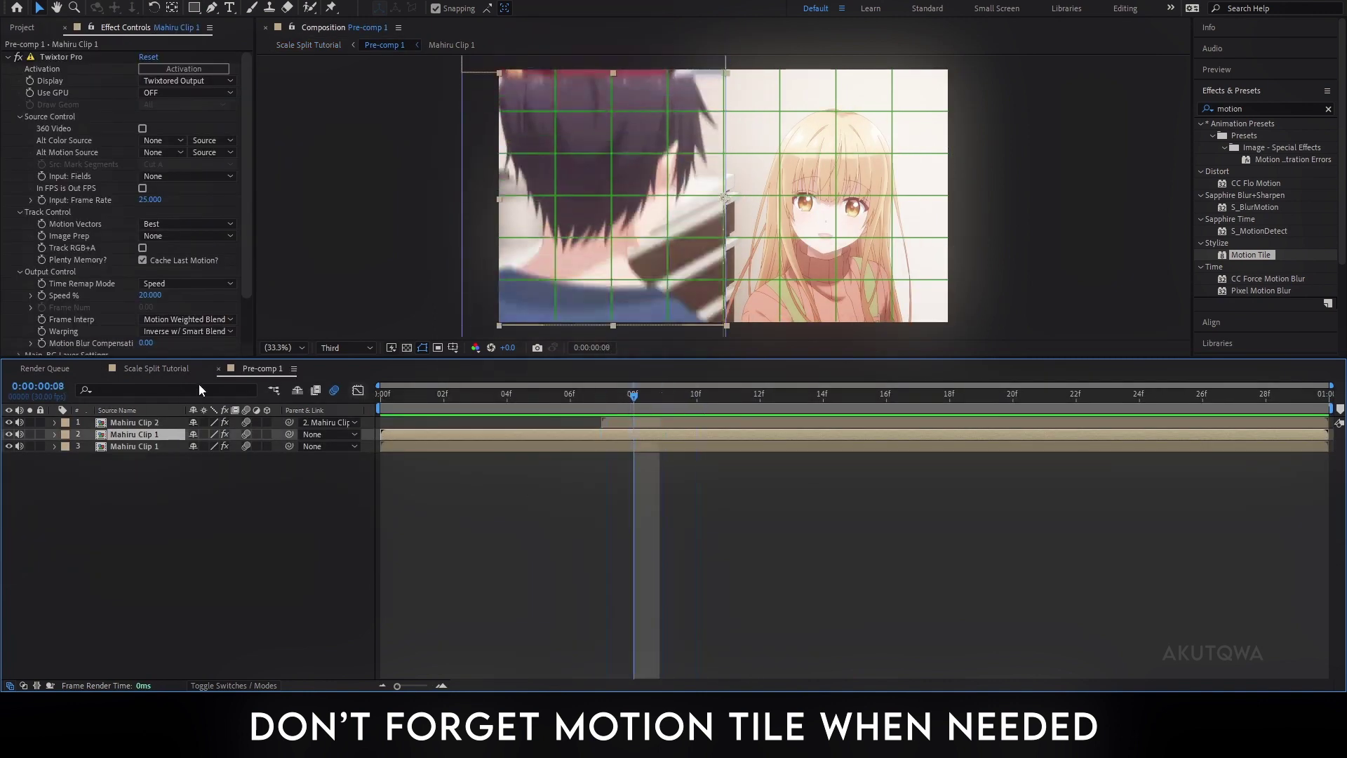
click(151, 368)
Add a new adjustment layer and trim its in-point to frame 8
right_click(593, 412)
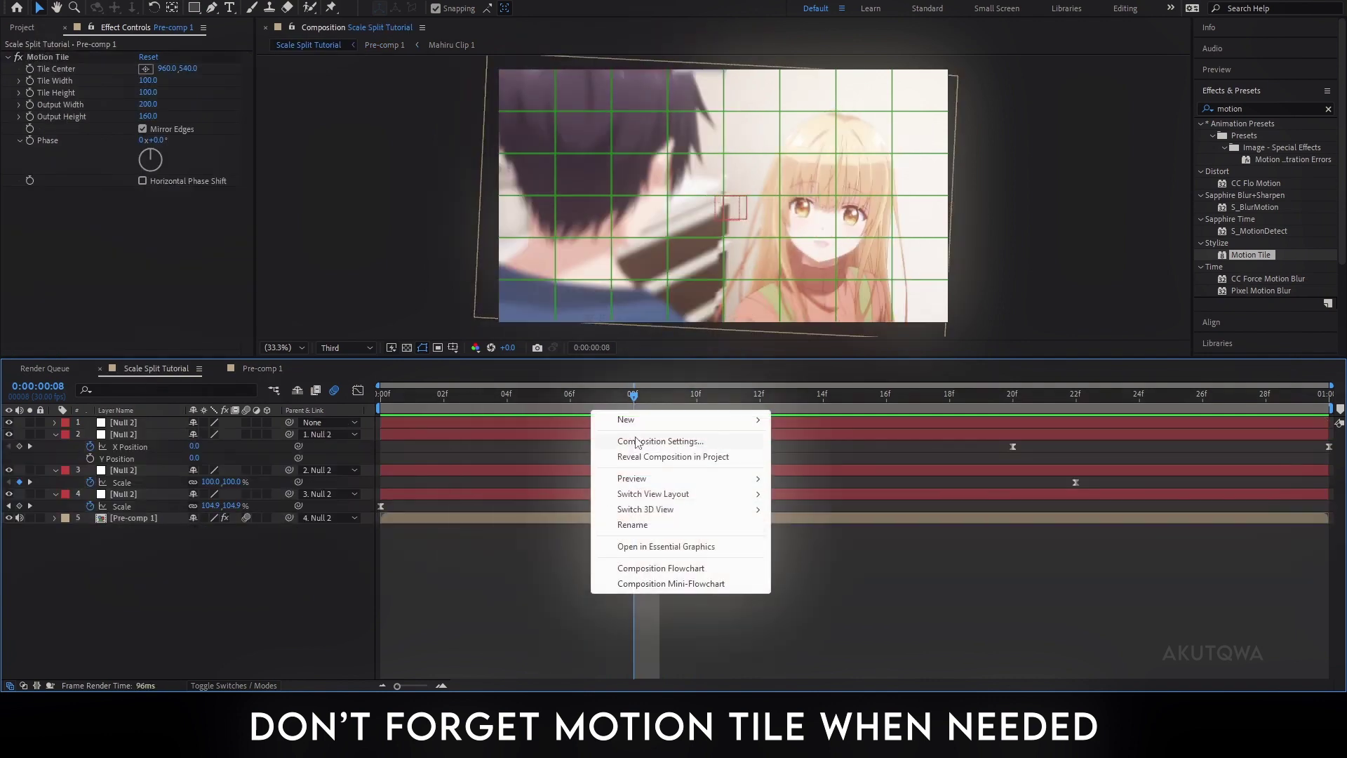
mouse_move(646, 421)
click(825, 533)
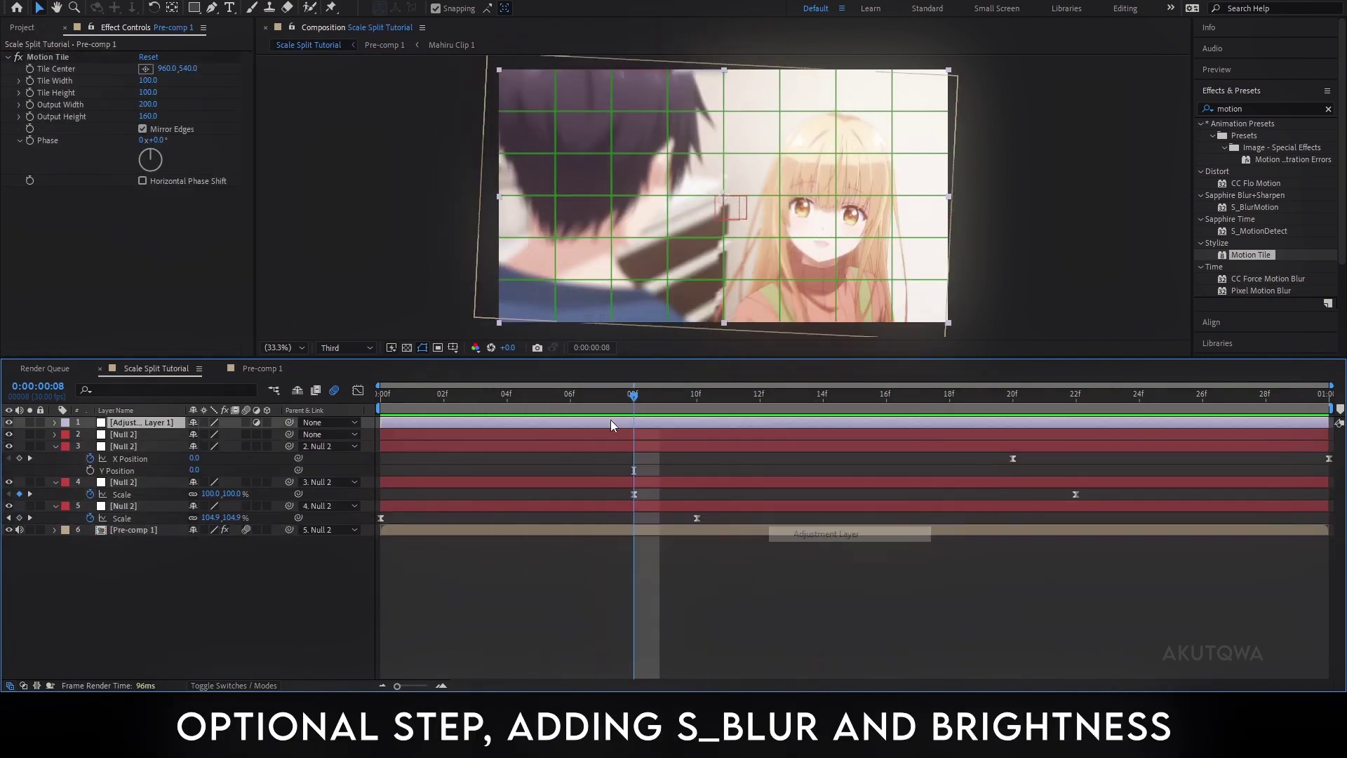
mouse_move(659, 400)
mouse_down()
mouse_move(638, 398)
mouse_move(762, 405)
mouse_up()
key(alt+bracketleft)
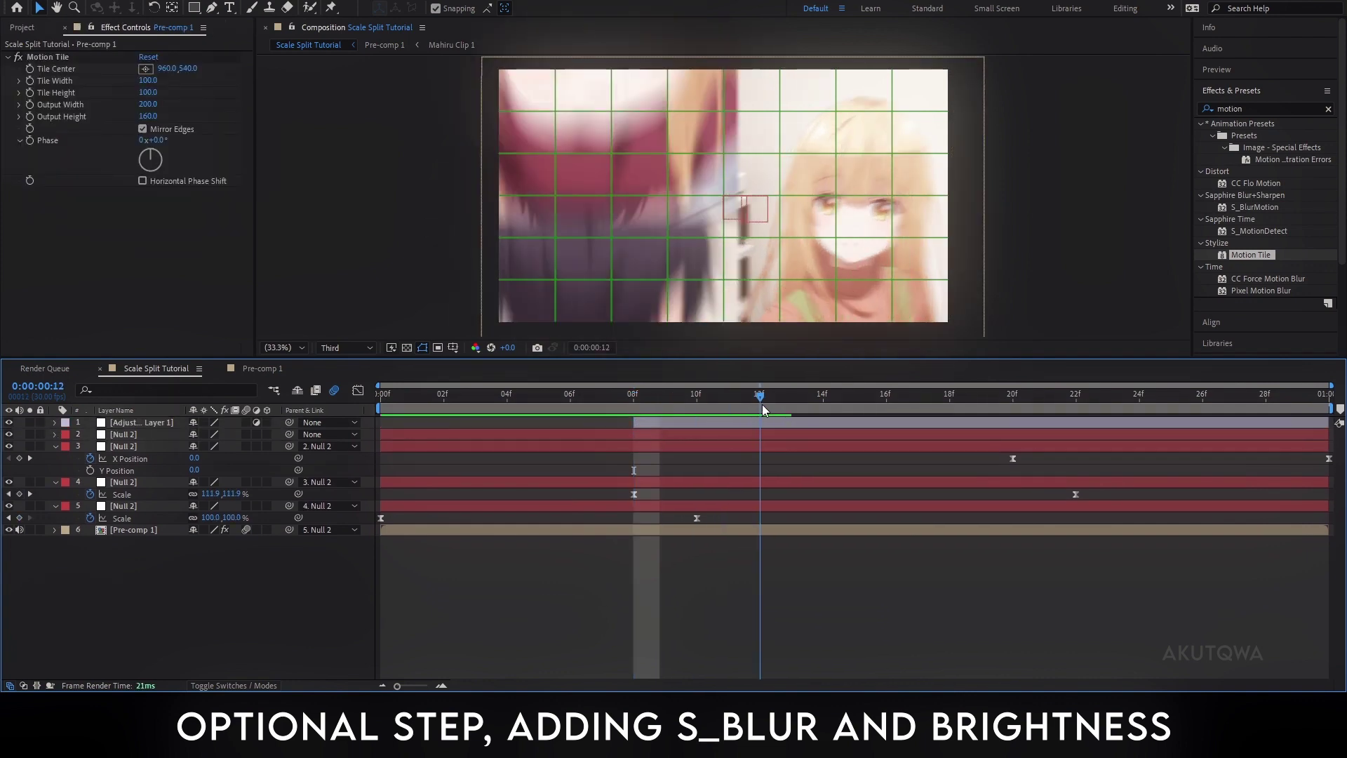
Apply Brightness & Contrast to the adjustment layer
click(777, 424)
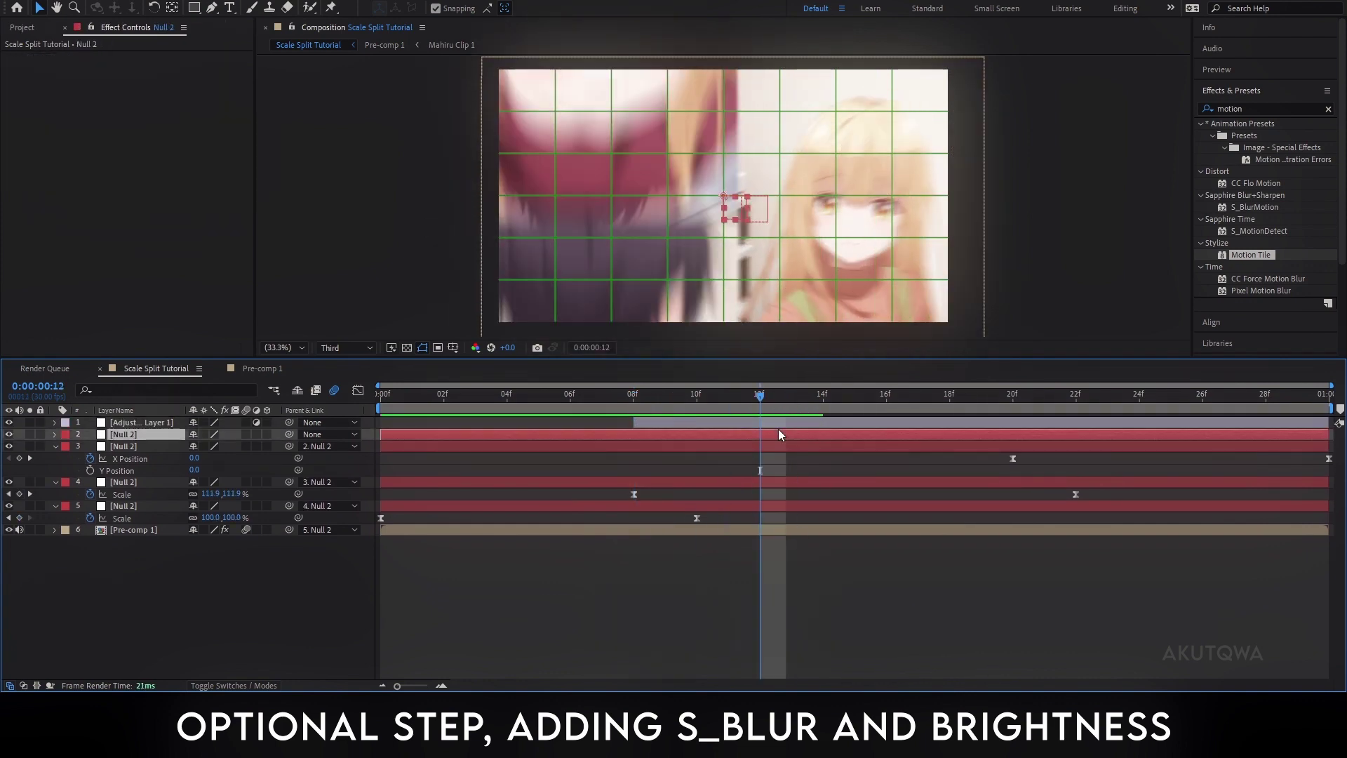
click(1295, 109)
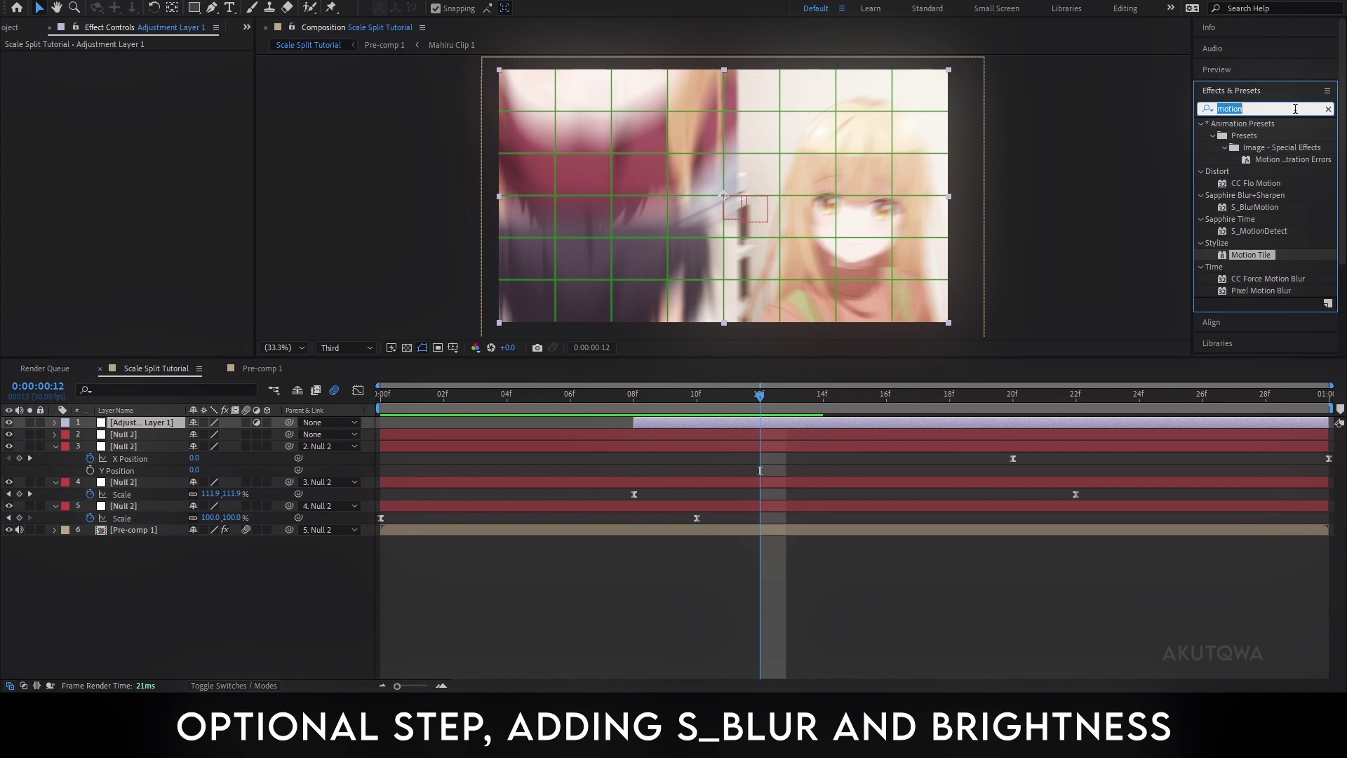
text(bright)
double_click(1270, 195)
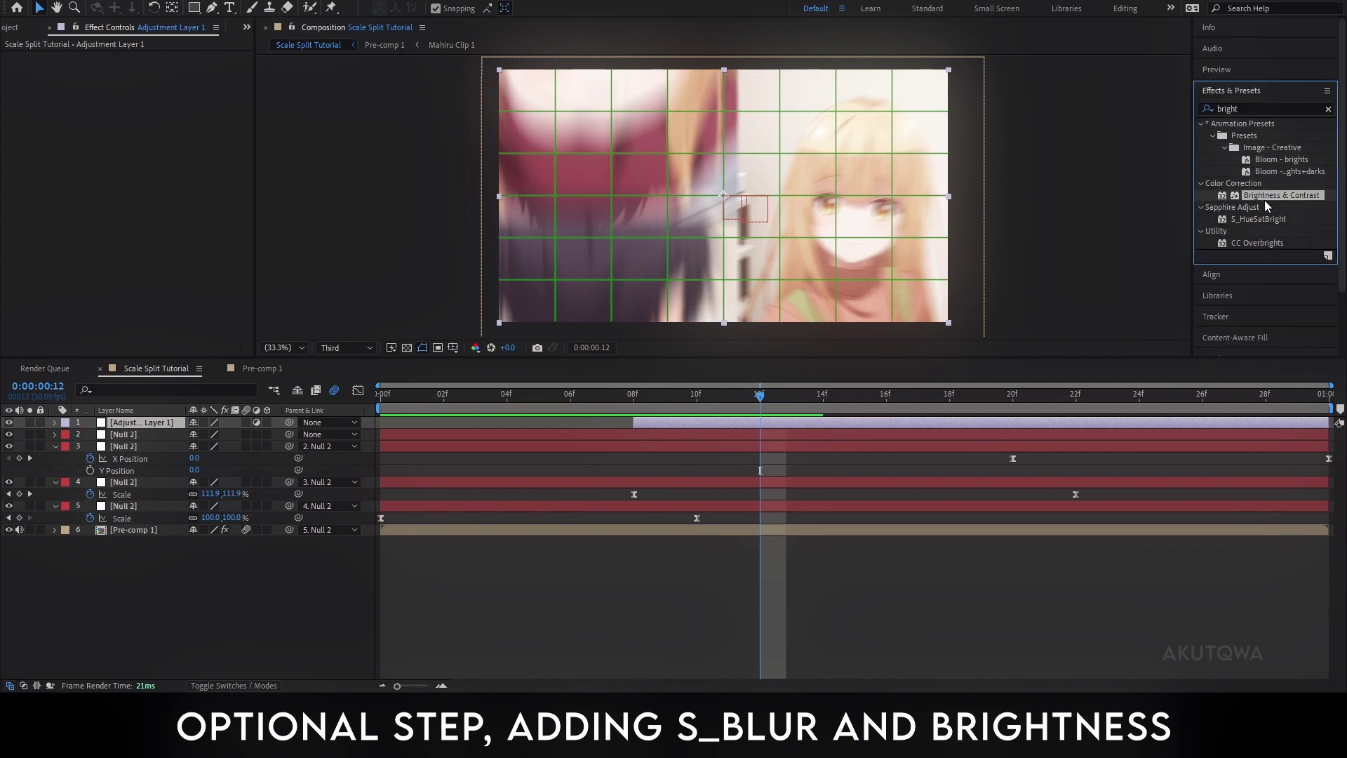
Apply the Sapphire S_Blur effect to the adjustment layer
click(1235, 108)
text(blur)
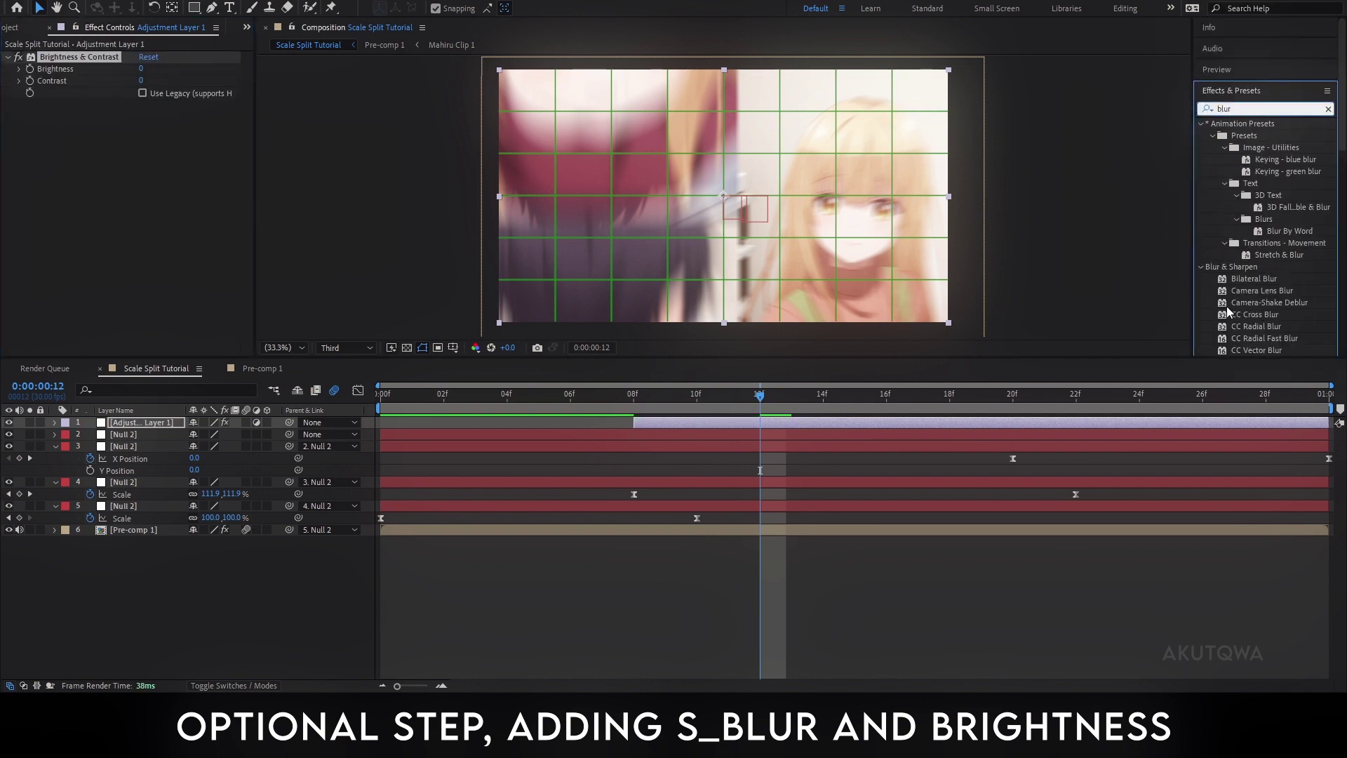
scroll(1235, 280, down, 5)
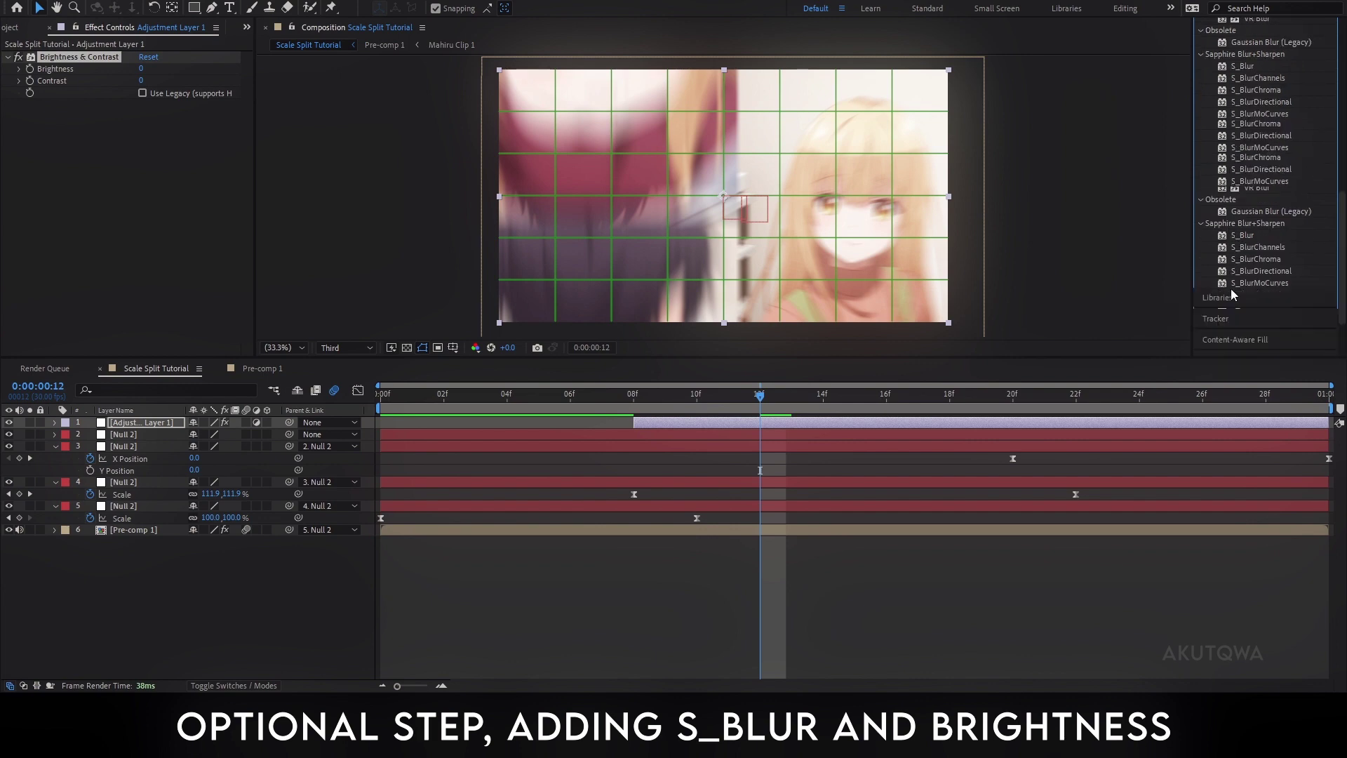
click(1256, 68)
drag(1255, 68, 53, 130)
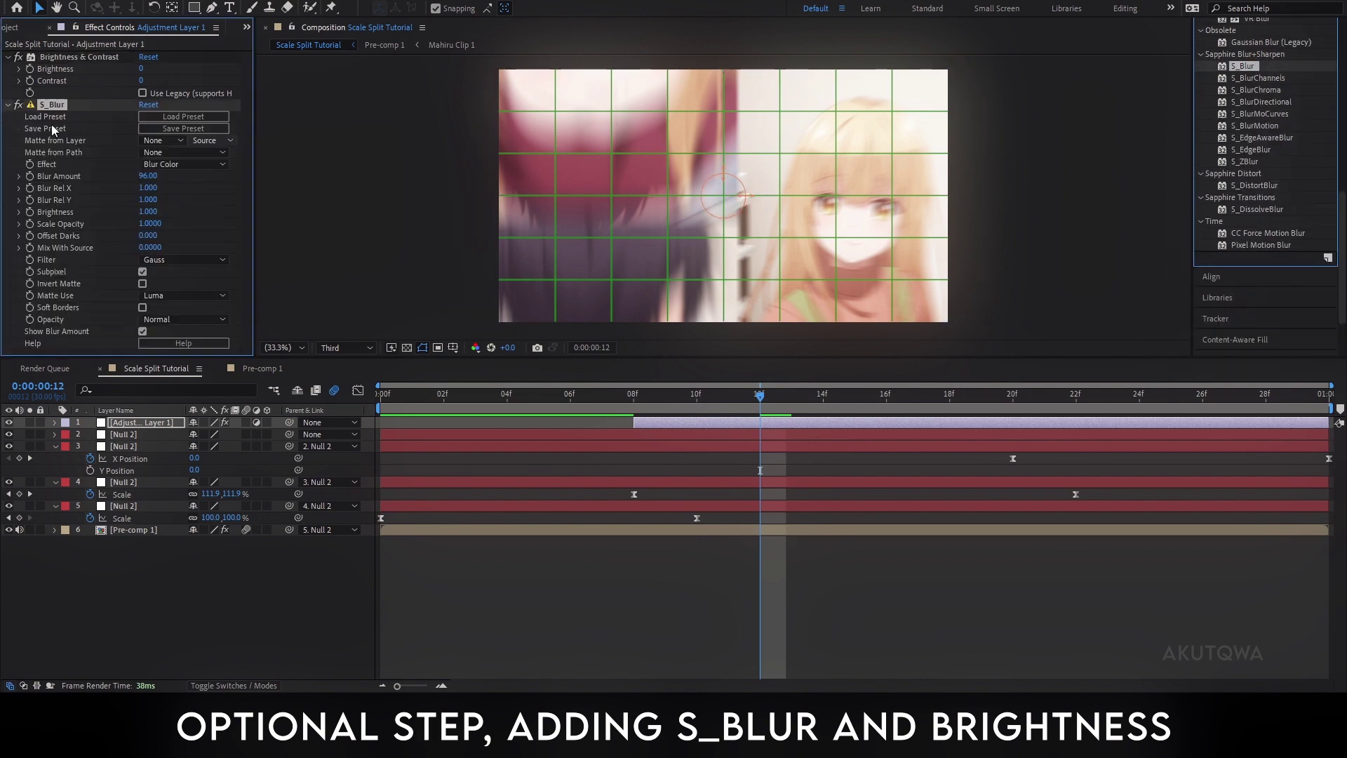
Keyframe Brightness 50 at frame 12, then Brightness and Blur Amount 0 at frame 8
click(143, 69)
text(50)
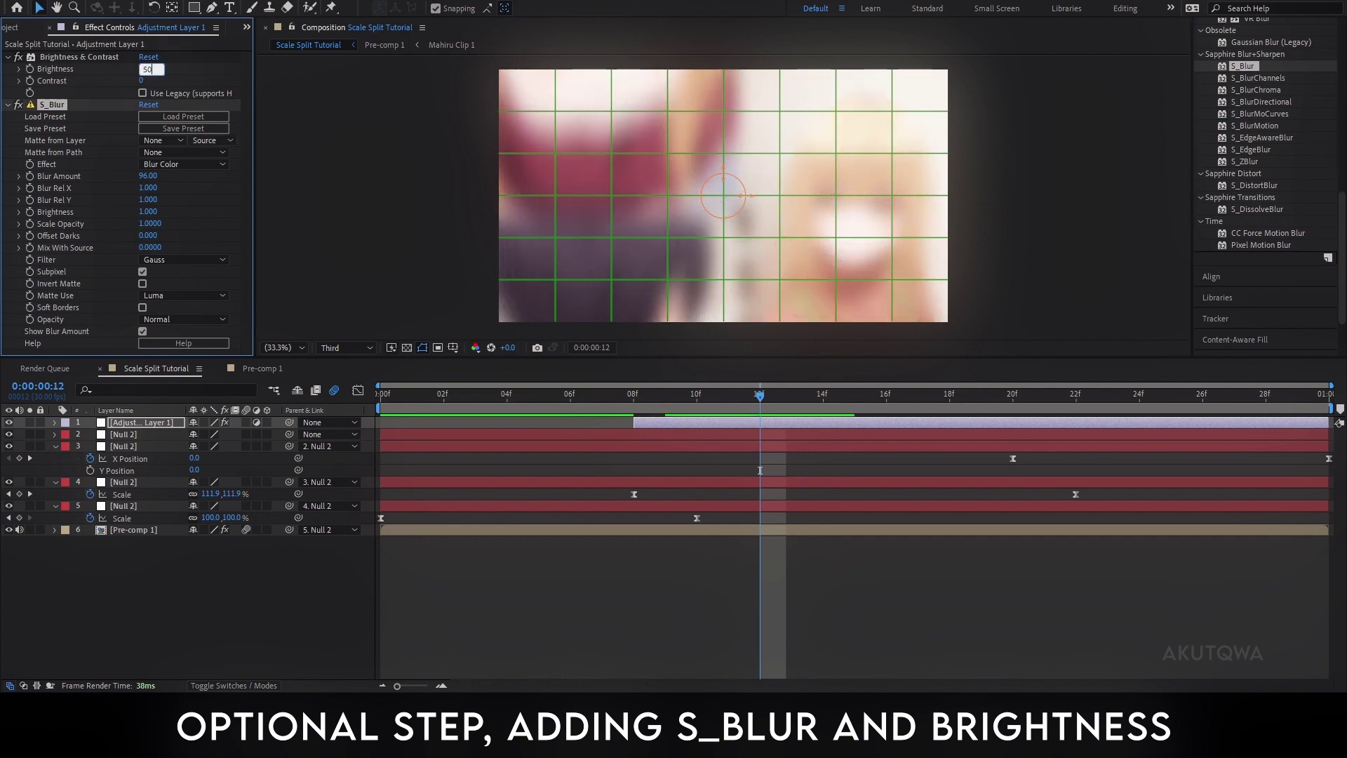
click(29, 69)
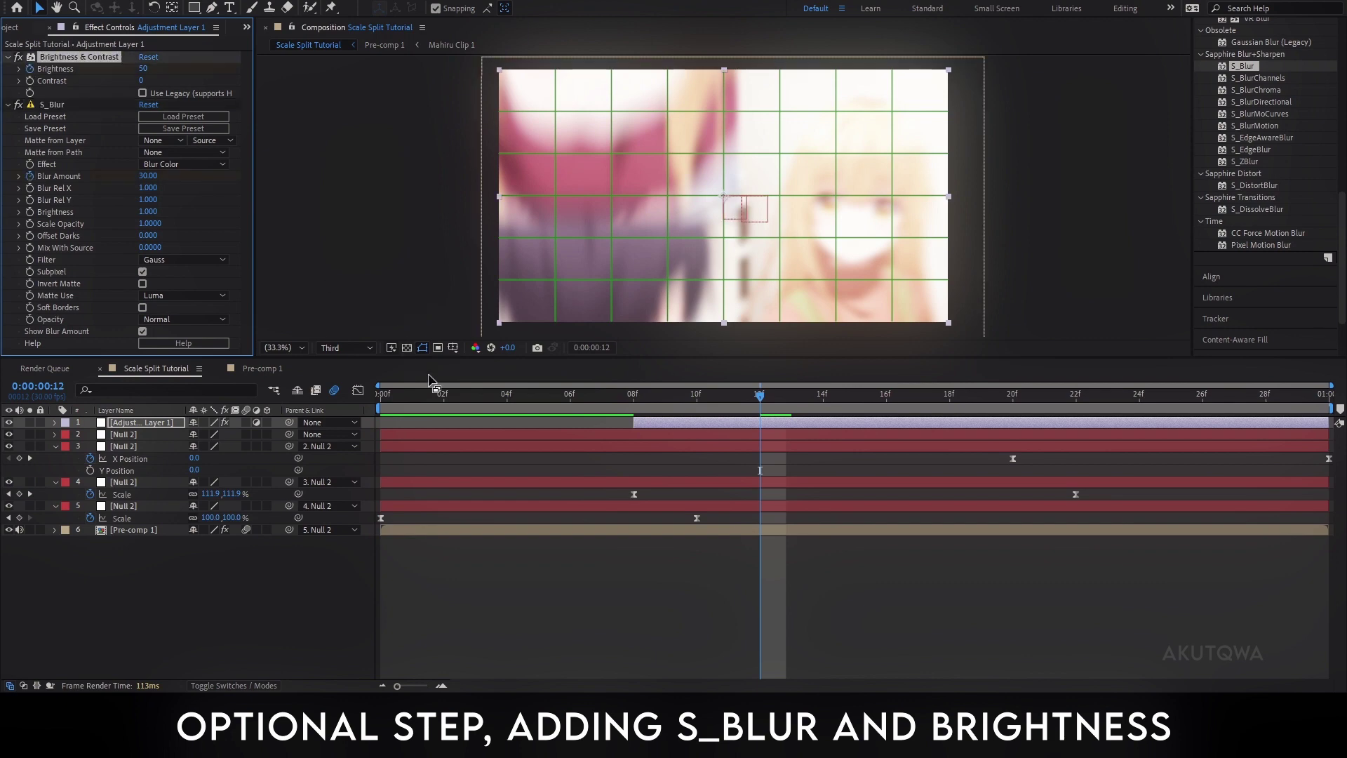
key(Page_Up)
key(Page_Up)
key(Page_Up)
key(Page_Up)
key(Page_Up)
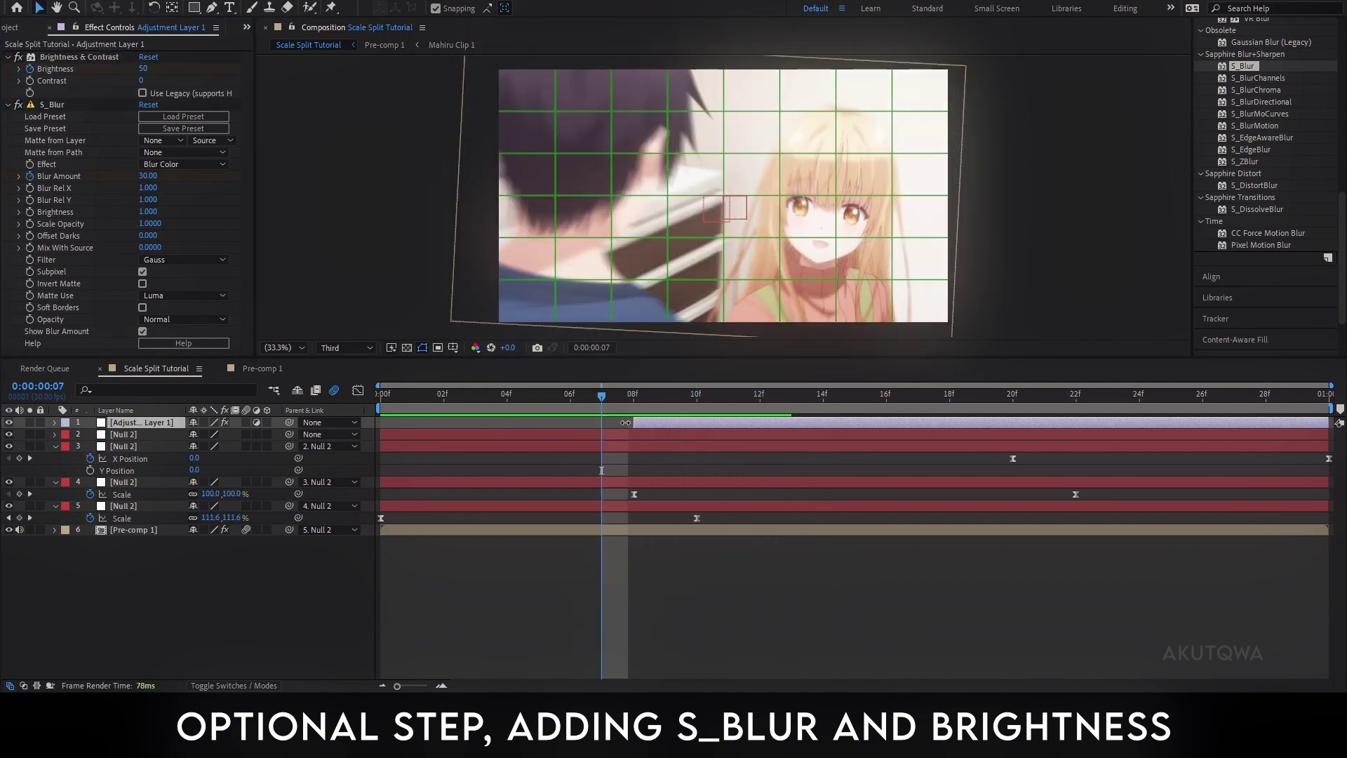
click(143, 68)
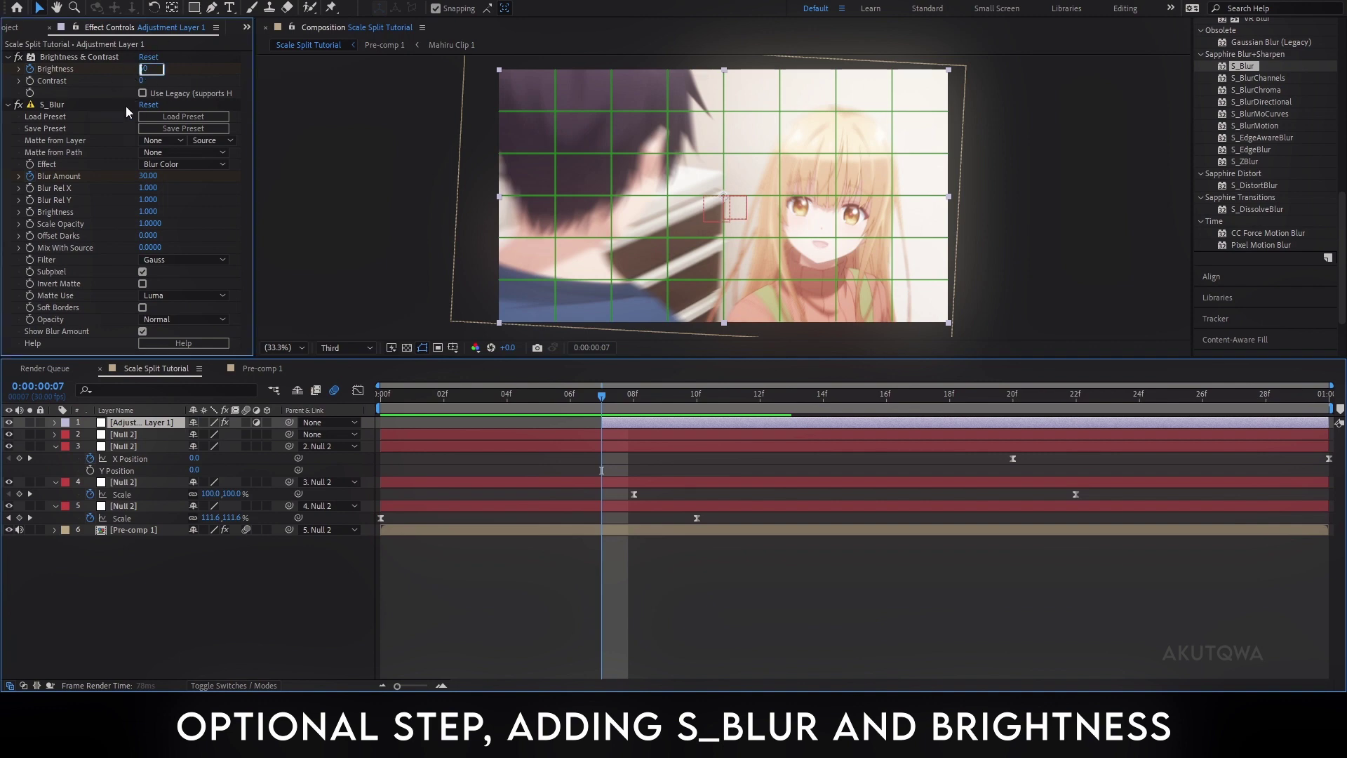
text(0)
click(149, 177)
text(0)
click(647, 424)
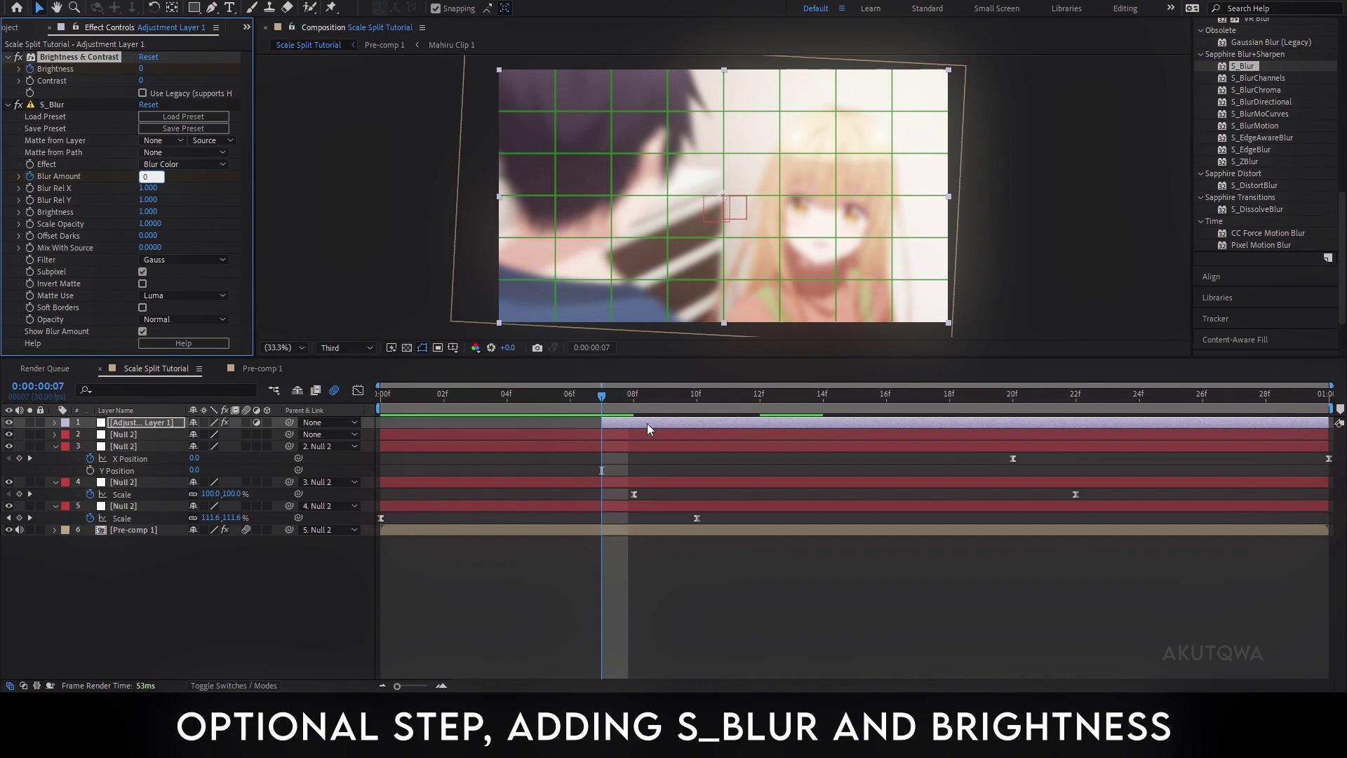
Copy the zero-value keyframes to frame 17 and Easy Ease all flash keyframes
key(u)
drag(654, 442, 554, 464)
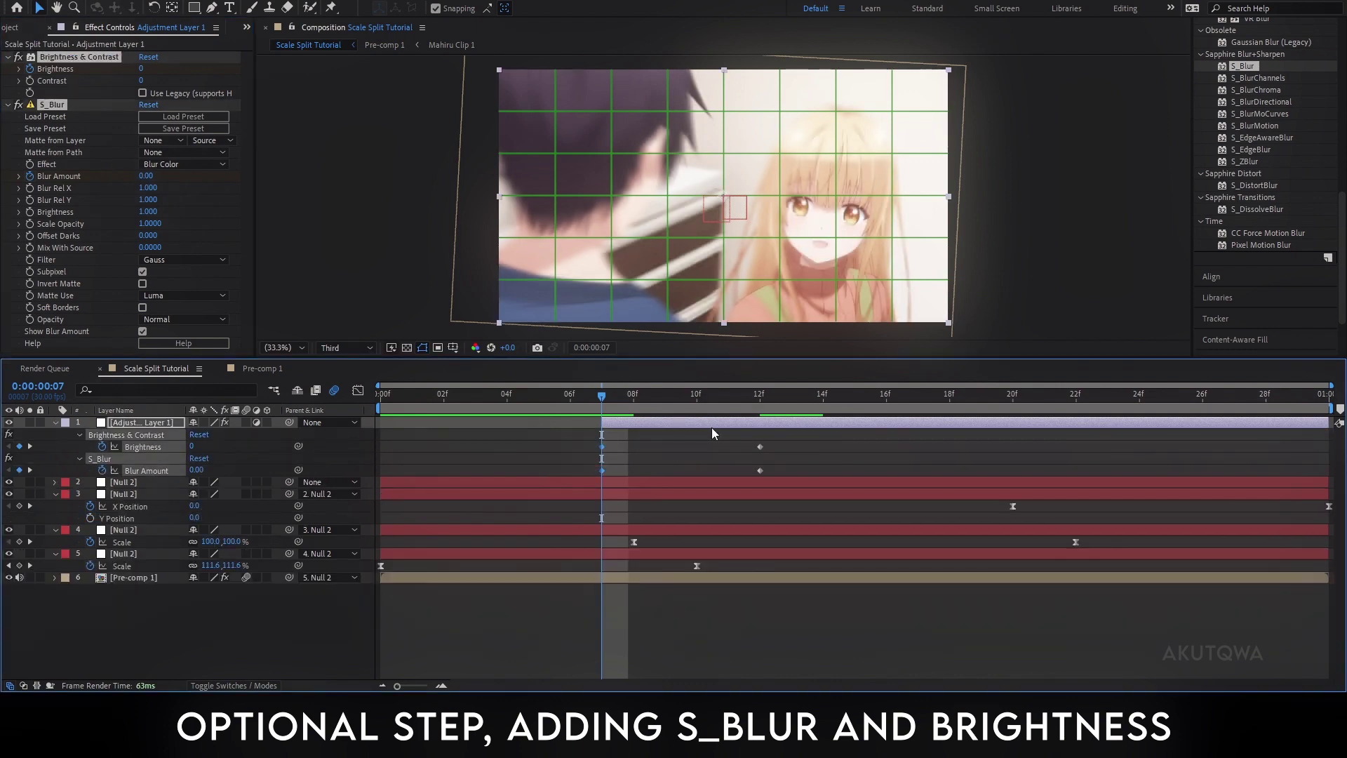
drag(760, 399, 921, 399)
key(ctrl+c)
key(ctrl+v)
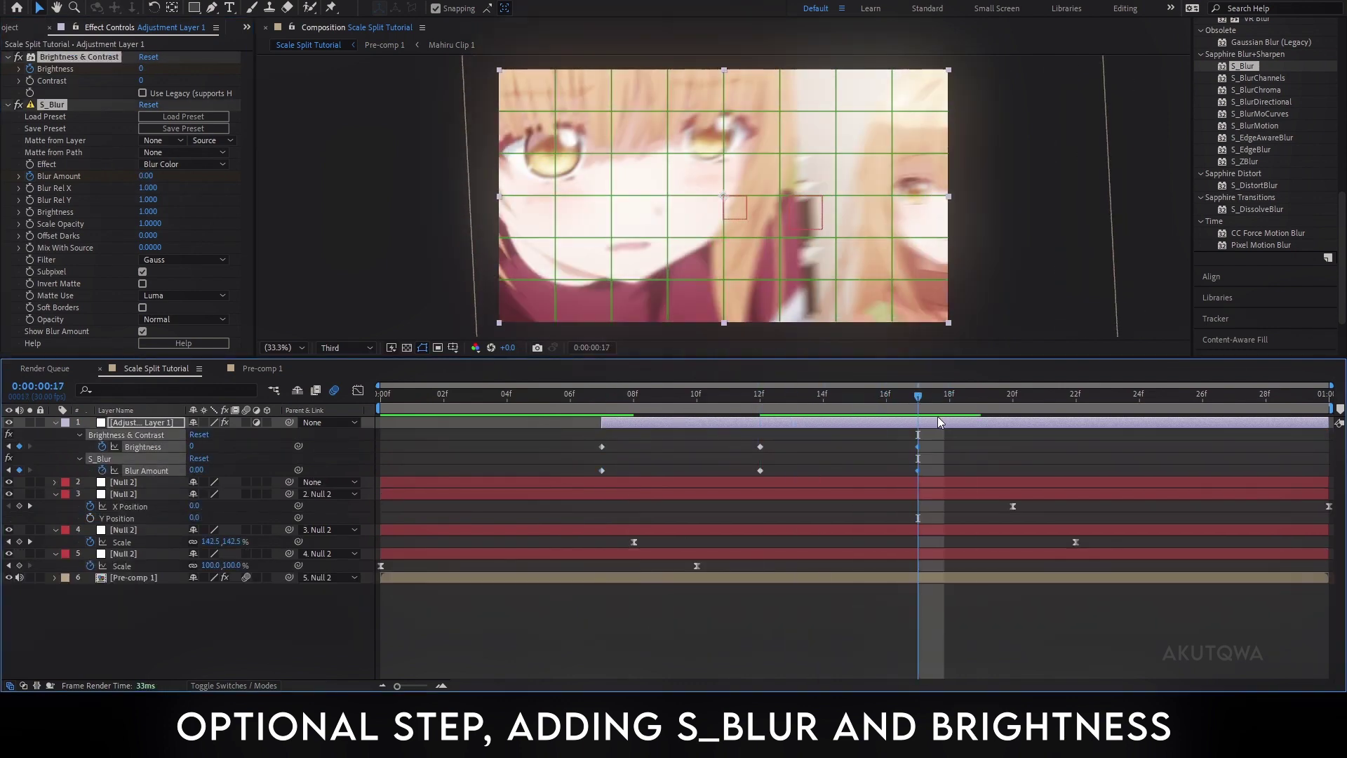
drag(947, 436, 570, 472)
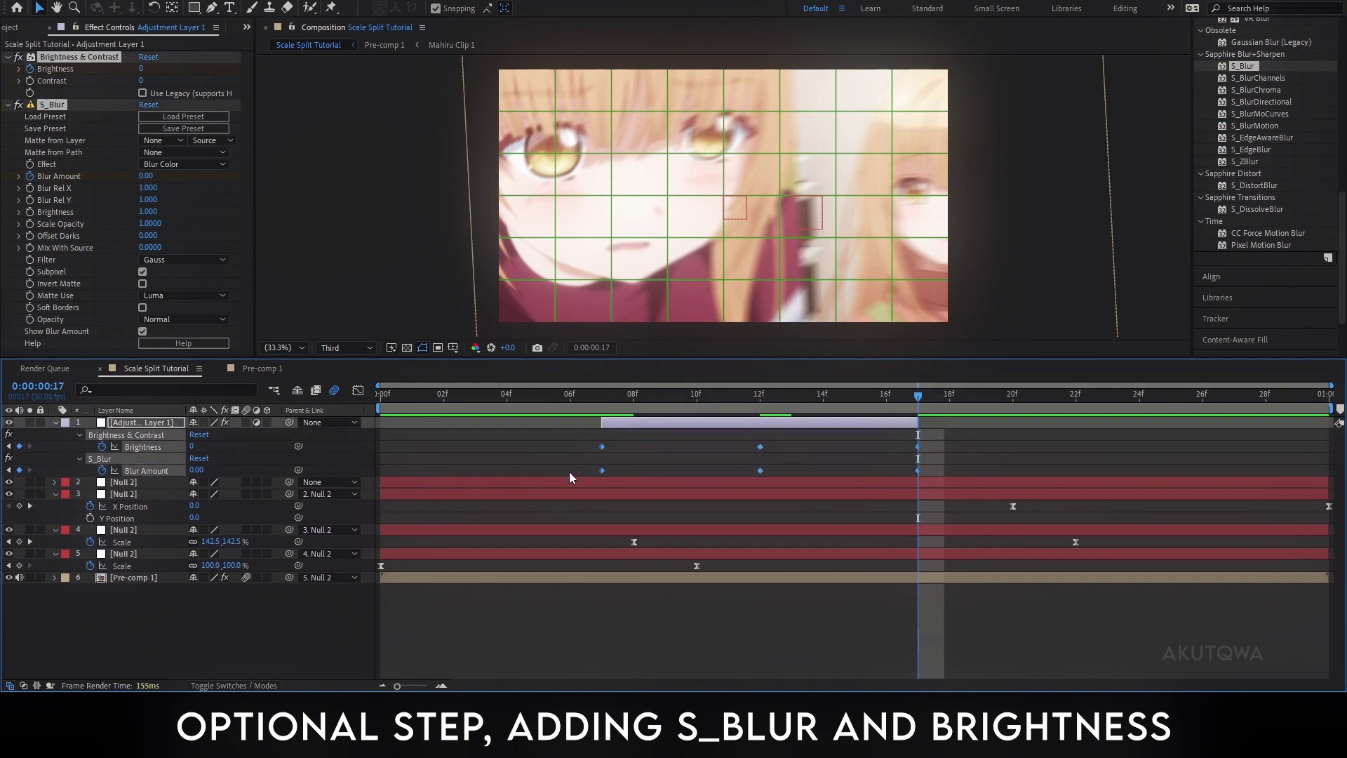
key(F9)
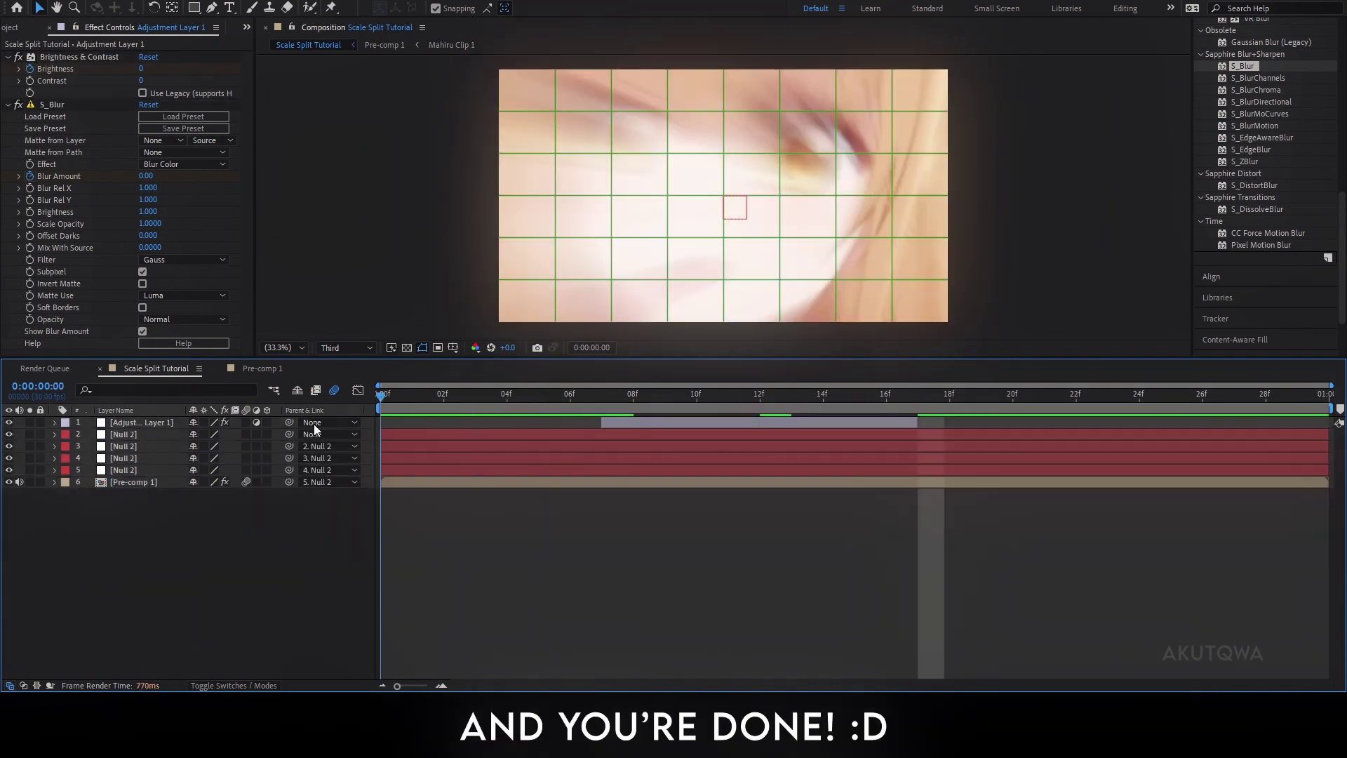